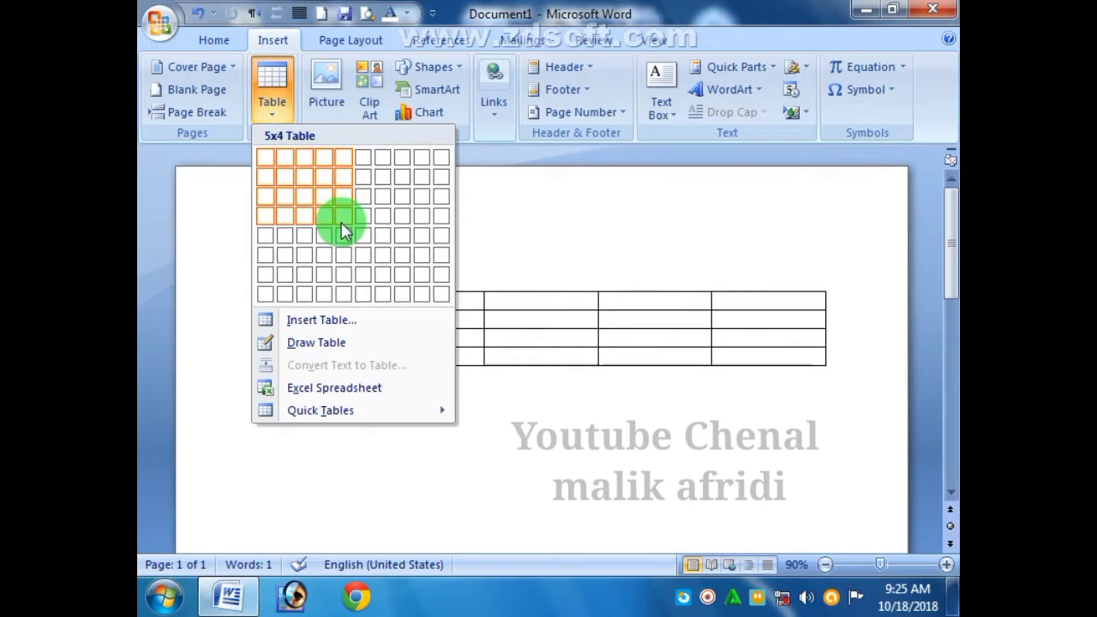
# - Insert a table with five columns and five rows below the "Merging" heading
pyautogui.click(342, 234)
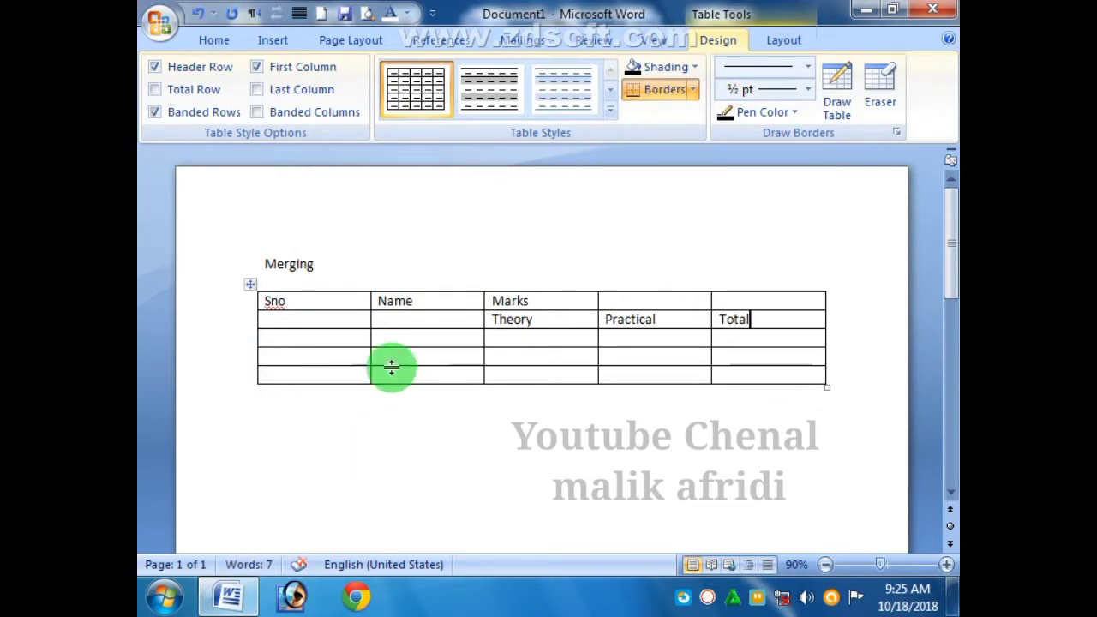
pyautogui.click(309, 321)
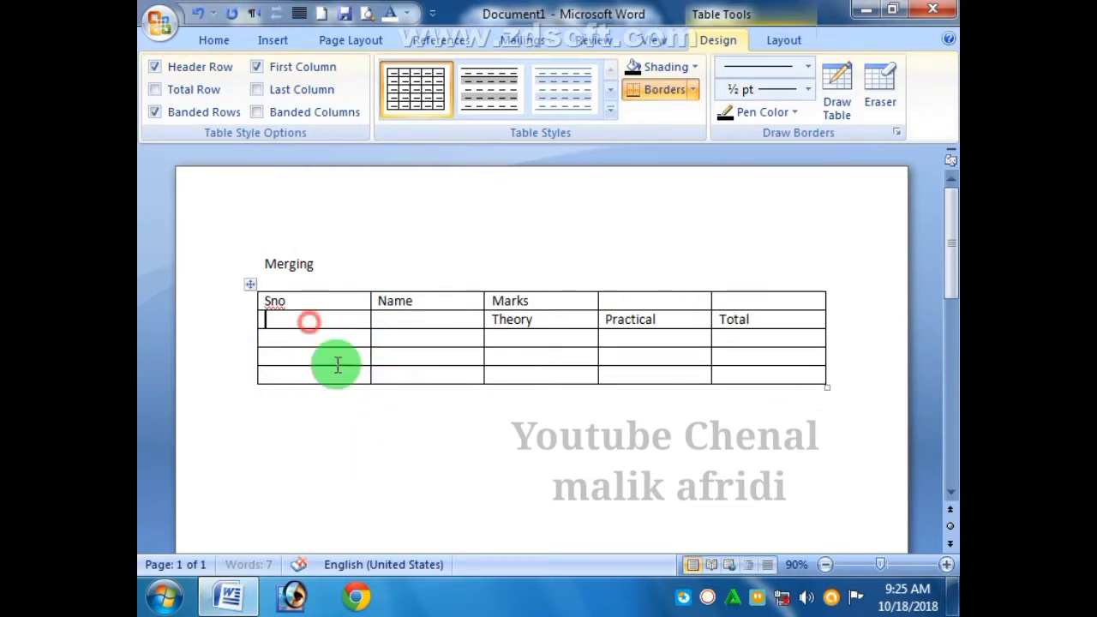
pyautogui.click(946, 567)
pyautogui.click(946, 568)
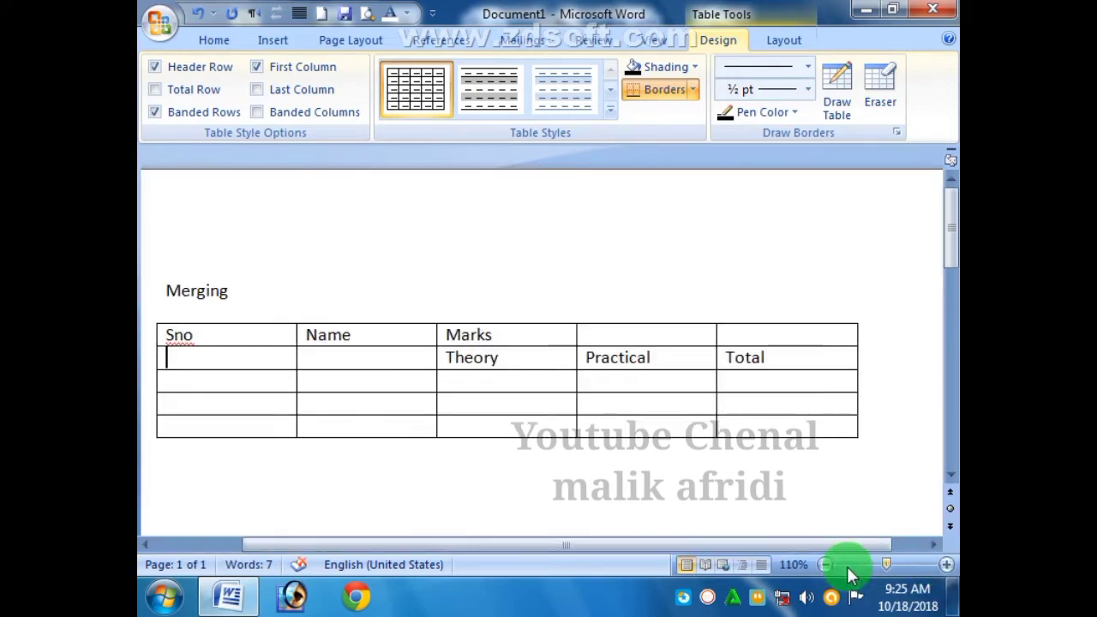
pyautogui.moveTo(783, 546); pyautogui.dragTo(742, 546)
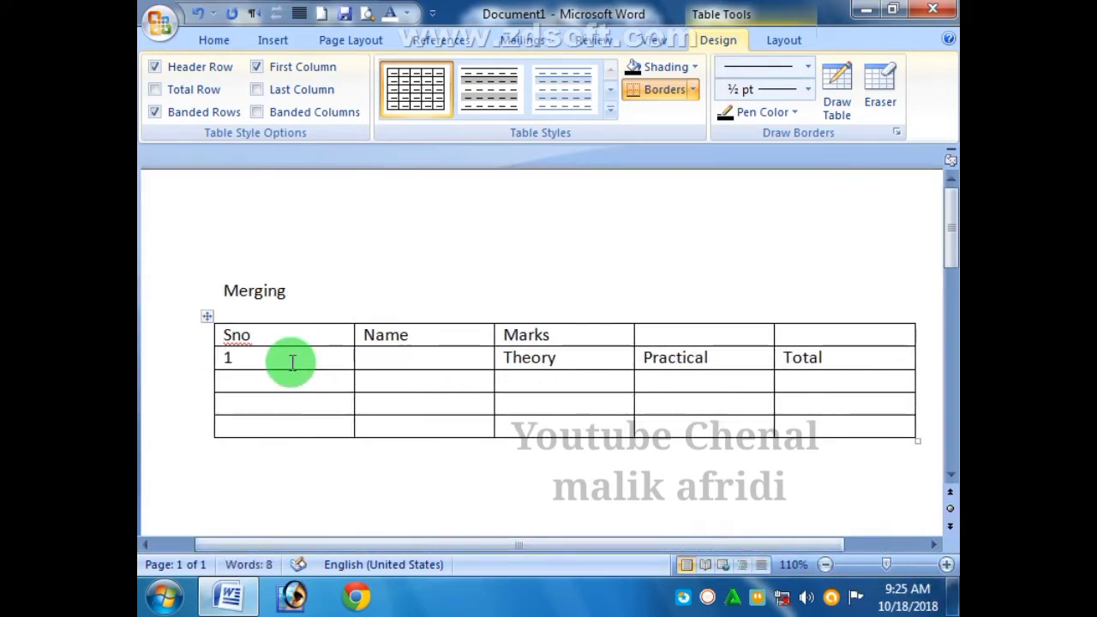
pyautogui.write('Majid')
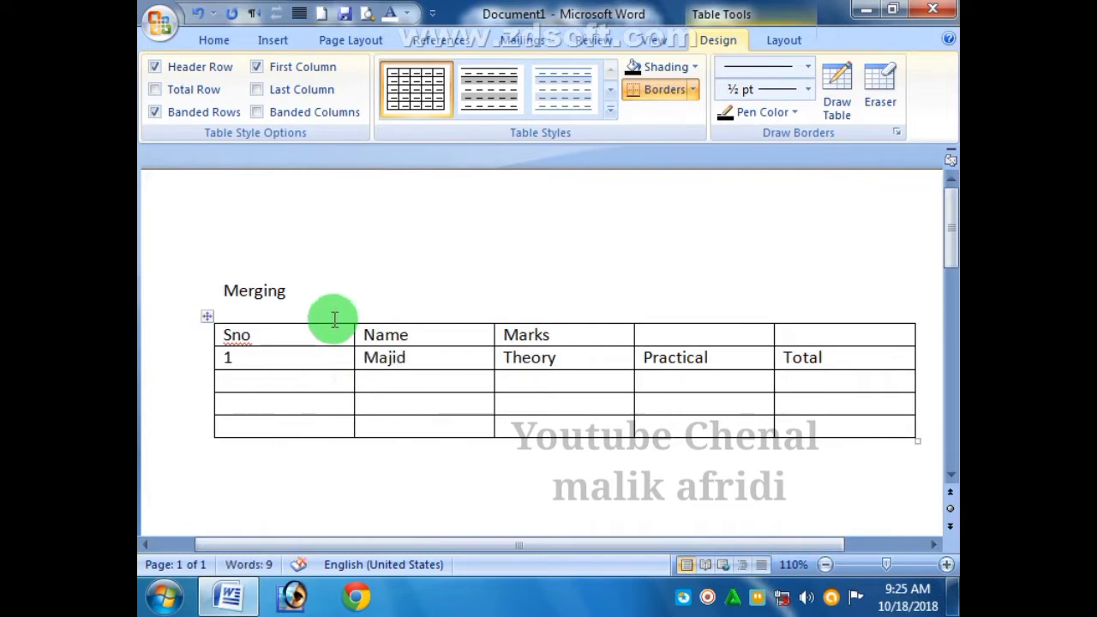
pyautogui.press('BackSpace')
pyautogui.press('BackSpace')
pyautogui.press('BackSpace')
pyautogui.press('BackSpace')
pyautogui.press('BackSpace')
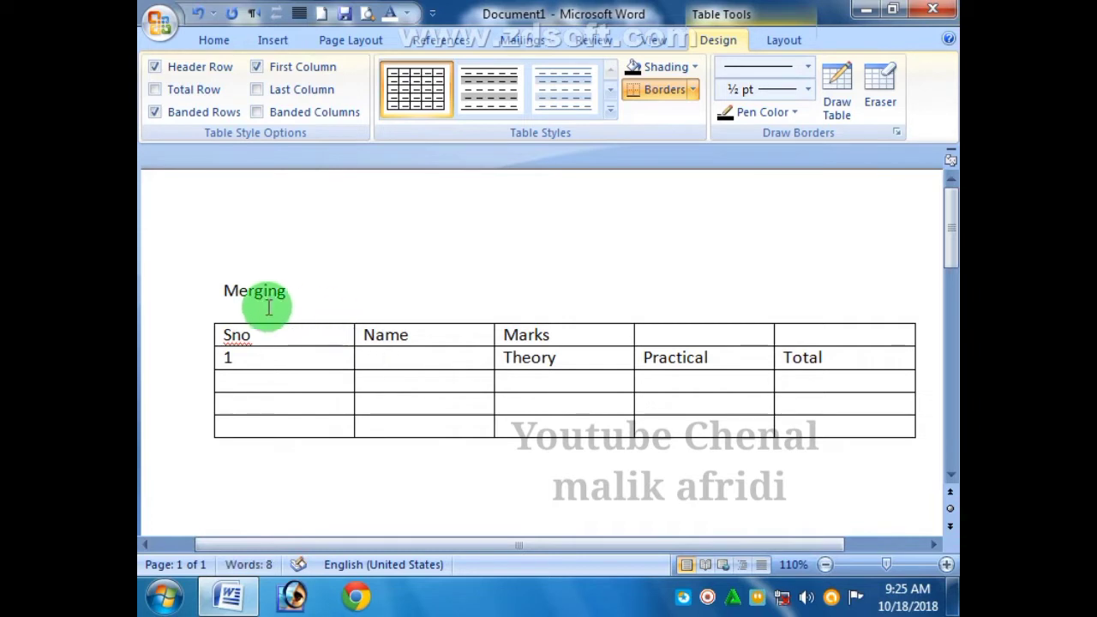
pyautogui.click(252, 360)
pyautogui.press('BackSpace')
# - Fill the row below the subheadings with serial number 1, the student's name, theory 60, practical 50 and total 110
pyautogui.click(254, 377)
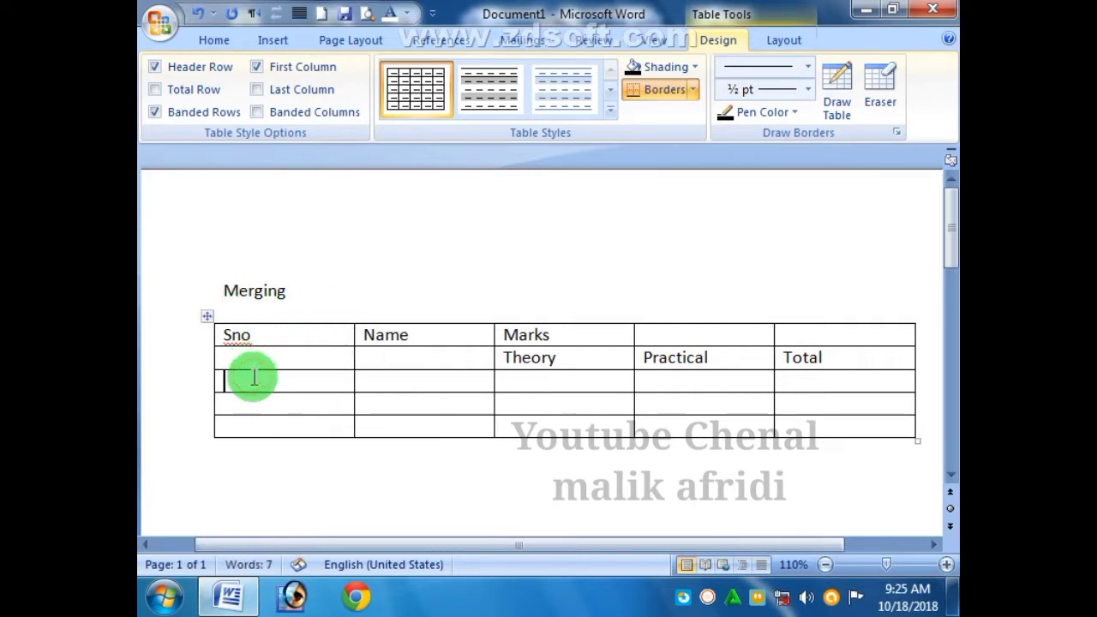
pyautogui.write('1')
pyautogui.press('Tab')
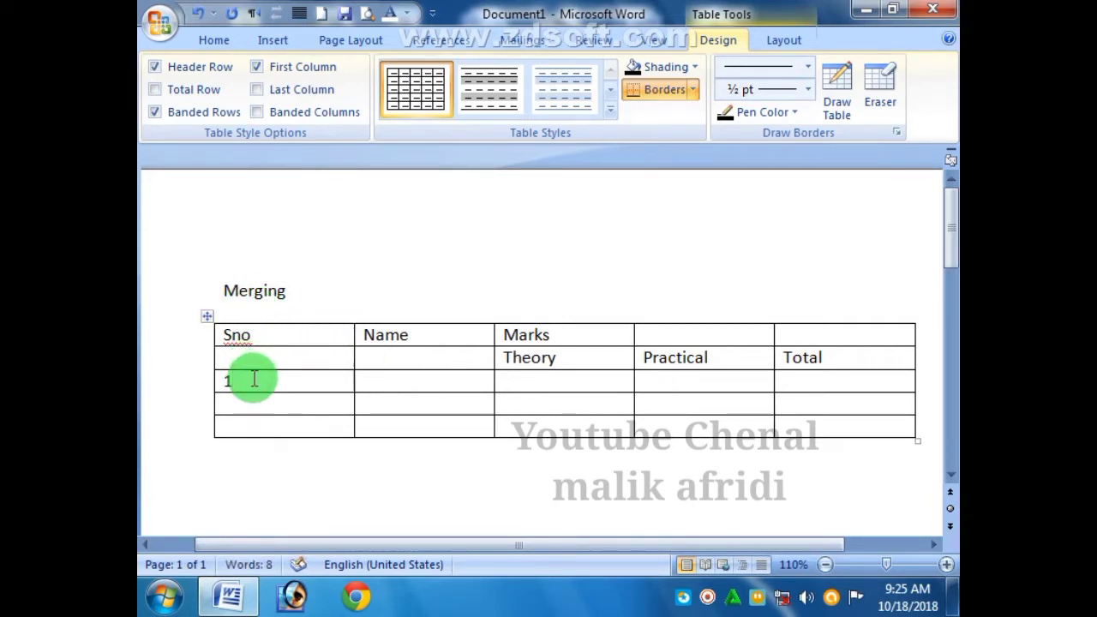
pyautogui.write('Majid ')
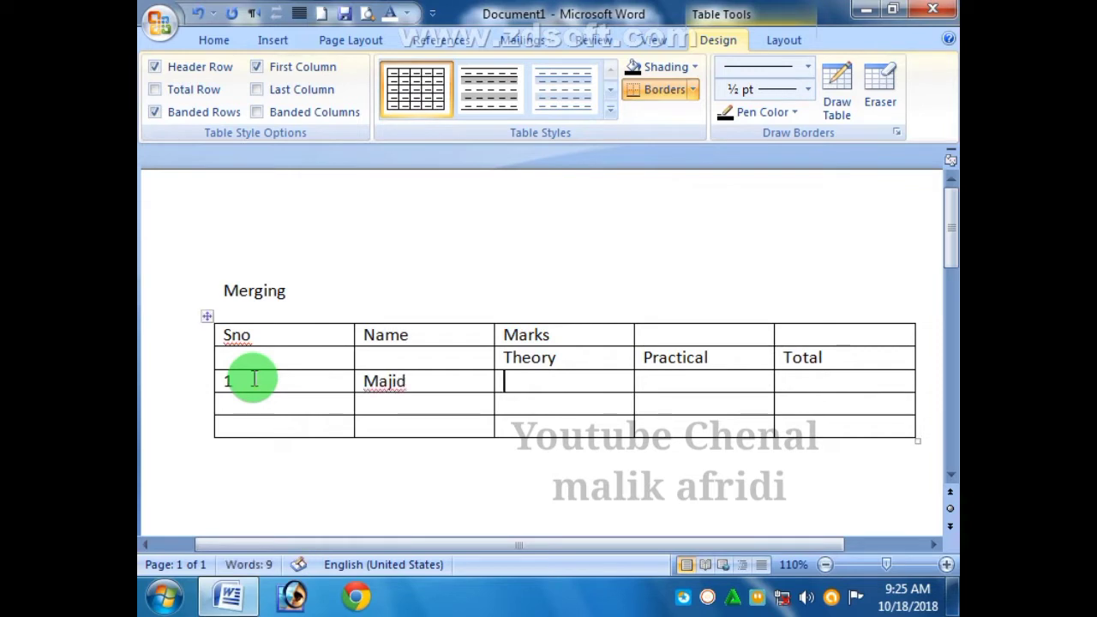
pyautogui.write('60 50')
pyautogui.press('Tab')
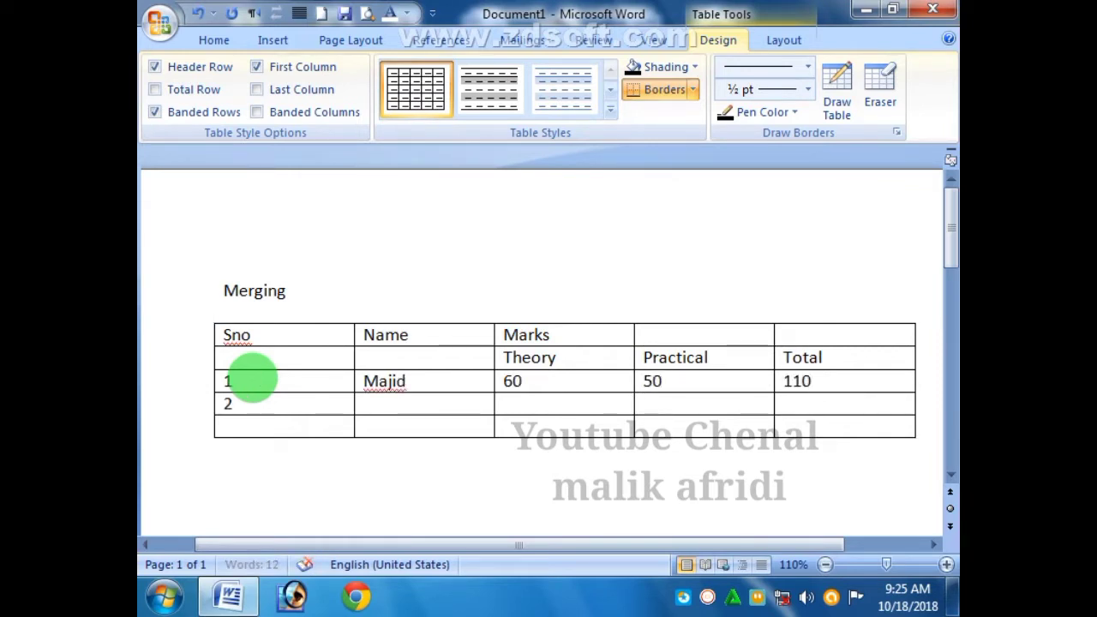
# - Enter the students' names for records 2 and 3, with marks 70, 70, 140 and 65, 65, 130
pyautogui.write('Yasir')
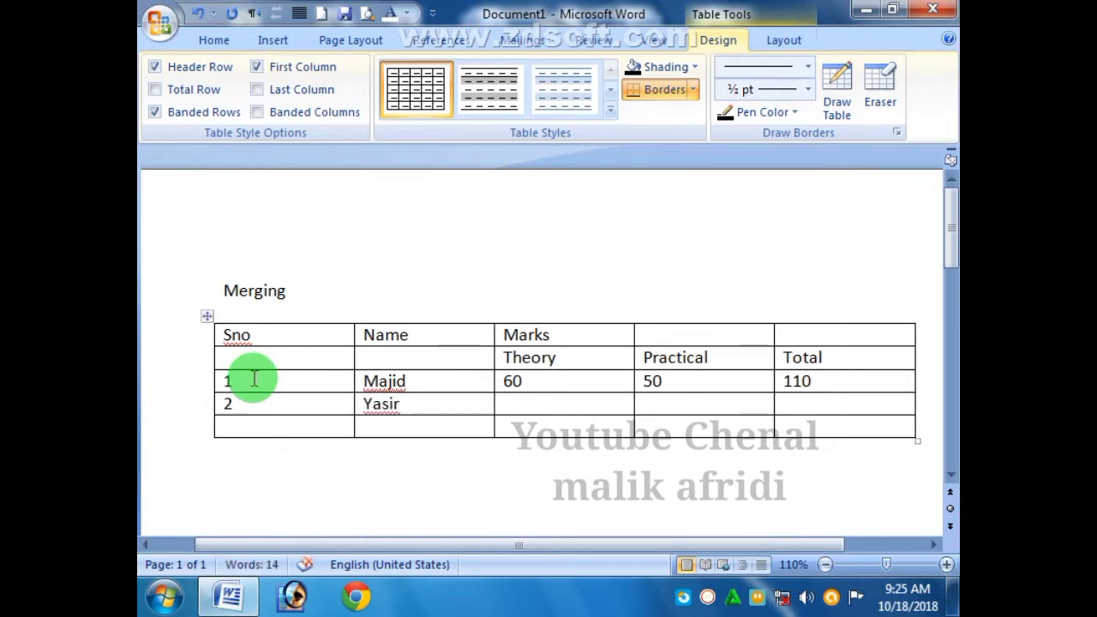
pyautogui.press('Tab')
pyautogui.write('70')
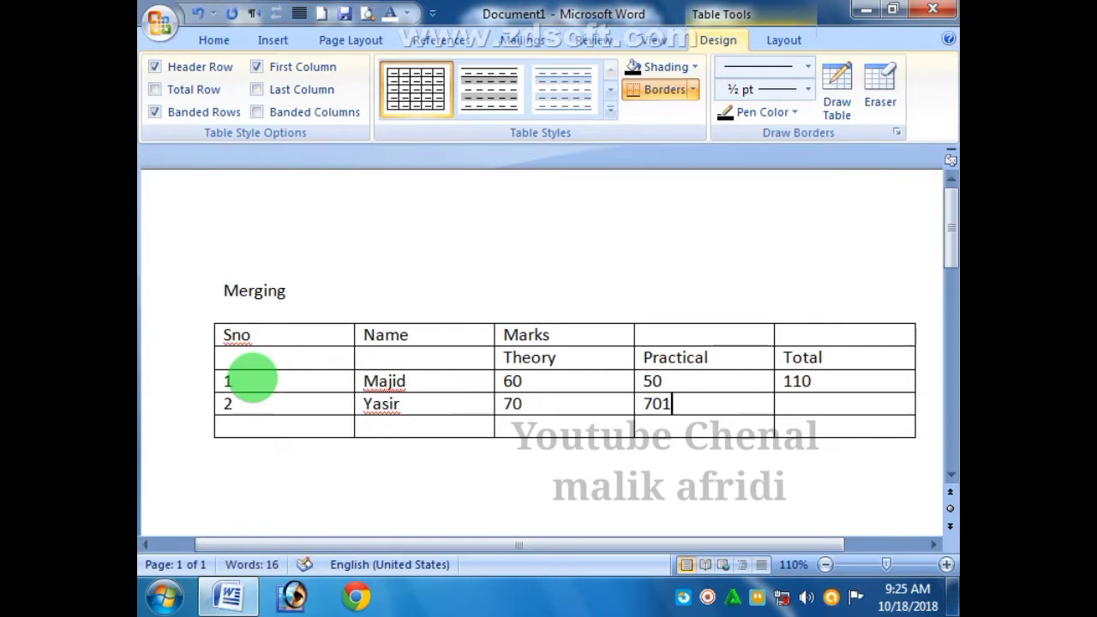
pyautogui.write('140')
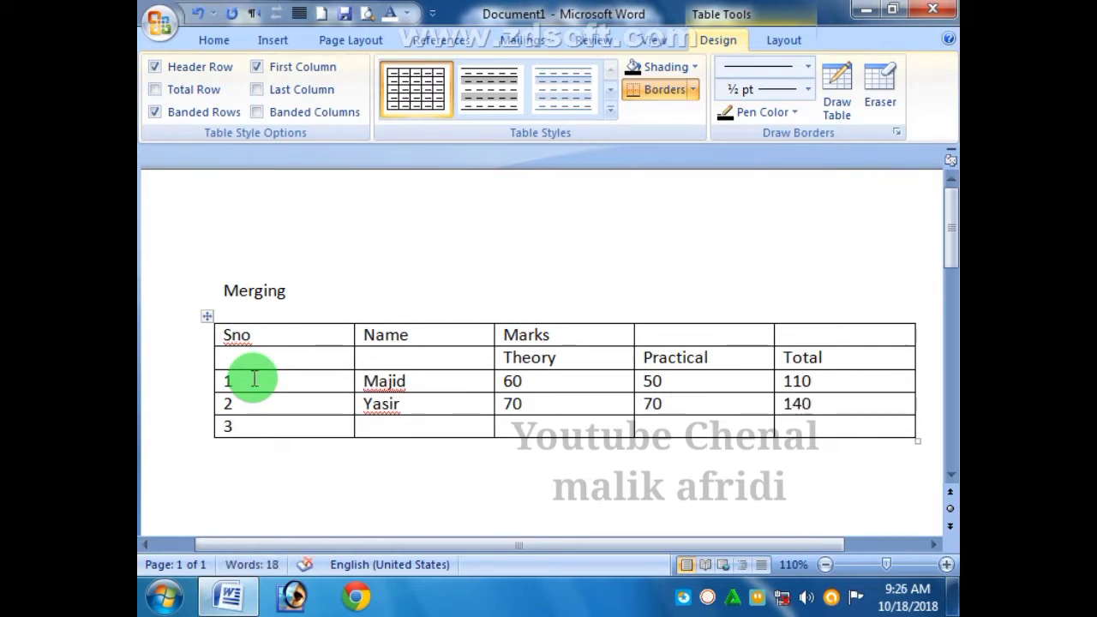
pyautogui.write('Hameed')
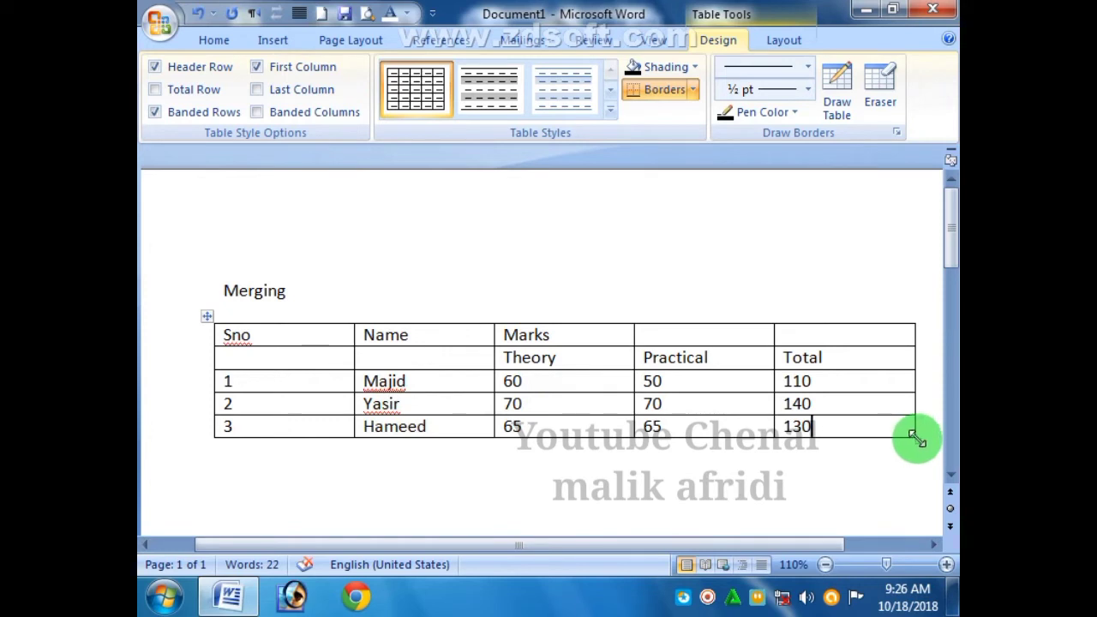
# - Shrink the table's width to fit its contents closely and make its rows slightly taller
pyautogui.moveTo(914, 436); pyautogui.dragTo(578, 437)
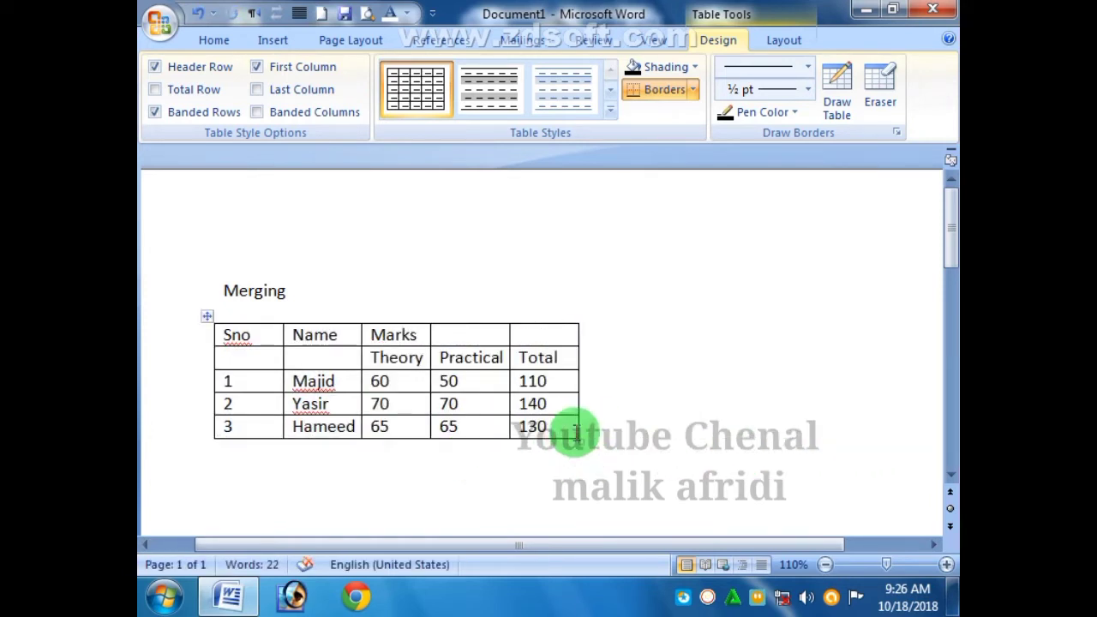
pyautogui.moveTo(578, 440); pyautogui.dragTo(581, 463)
pyautogui.click(683, 465)
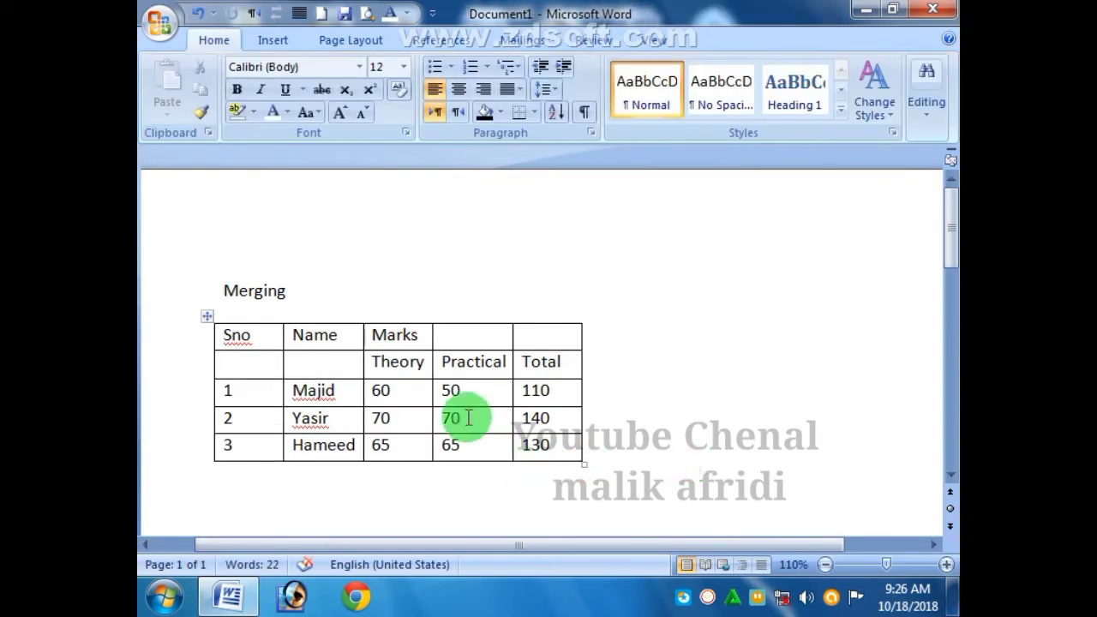
# - Merge the Marks cell with the two empty header cells beside it
pyautogui.moveTo(517, 339); pyautogui.dragTo(421, 337)
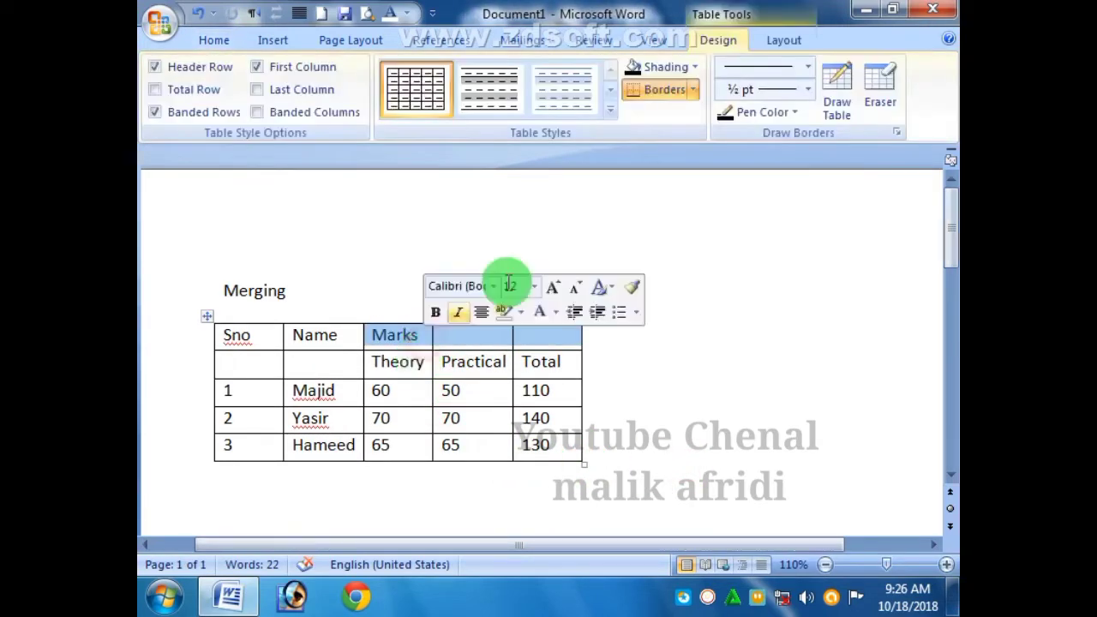
pyautogui.click(778, 38)
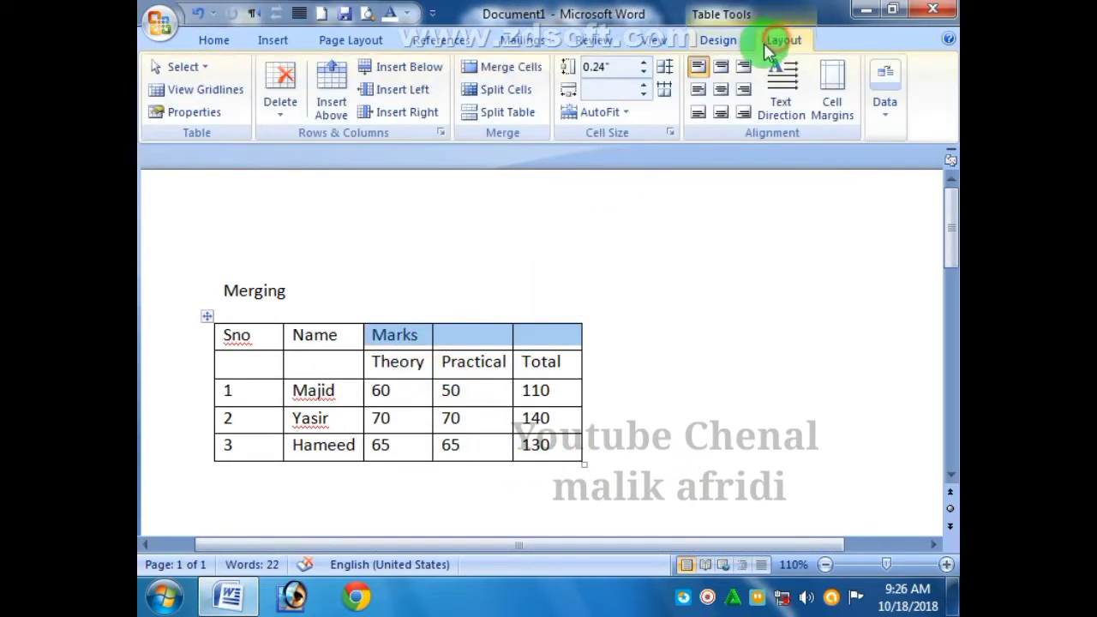
pyautogui.click(502, 66)
pyautogui.click(712, 300)
# - Merge the Name cell and the Sno cell each with the empty cell beneath it
pyautogui.moveTo(331, 343); pyautogui.dragTo(325, 357)
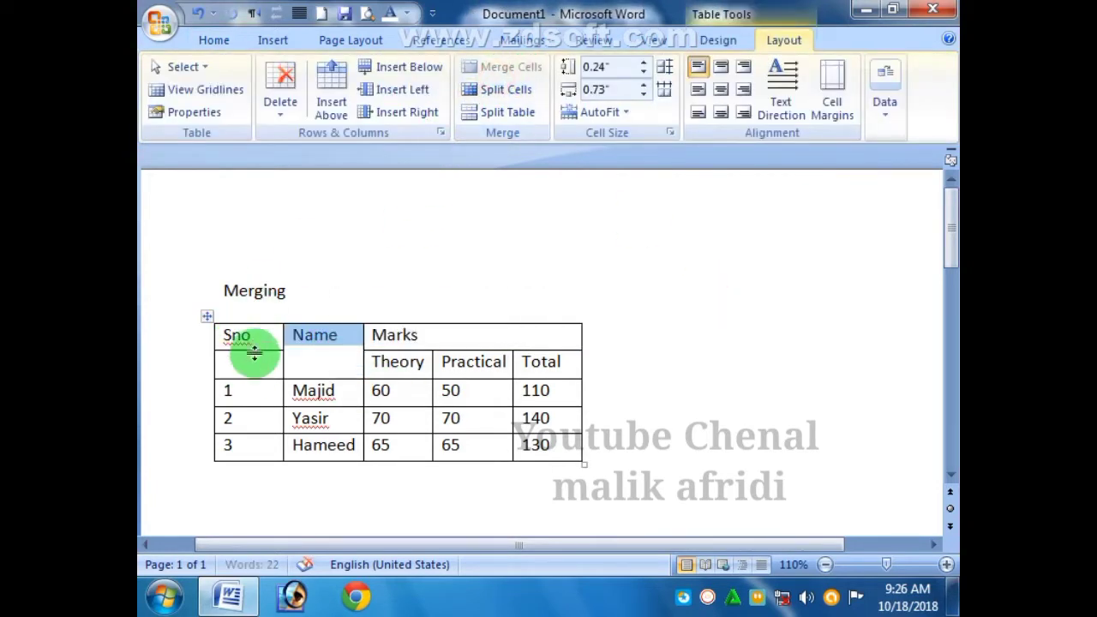
pyautogui.moveTo(252, 342); pyautogui.dragTo(256, 356)
pyautogui.click(502, 66)
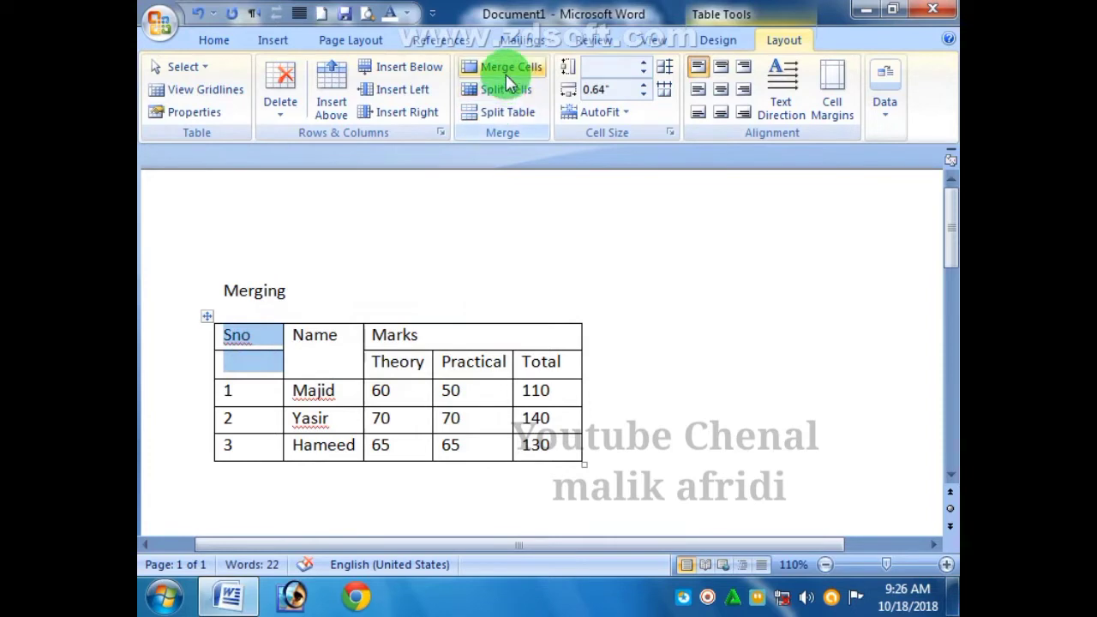
pyautogui.click(661, 385)
# - Widen the whole table slightly by resizing it from its corner
pyautogui.moveTo(581, 459); pyautogui.dragTo(644, 455)
pyautogui.click(780, 466)
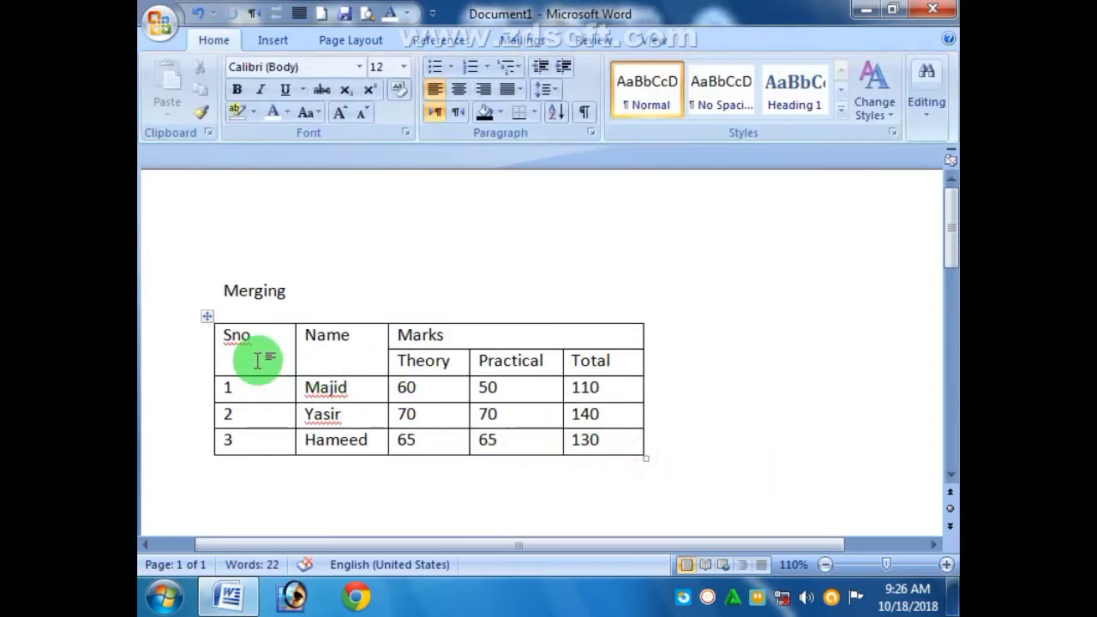
# - Center the text of both header rows horizontally and vertically in their cells and make it bold
pyautogui.moveTo(227, 336); pyautogui.dragTo(584, 360)
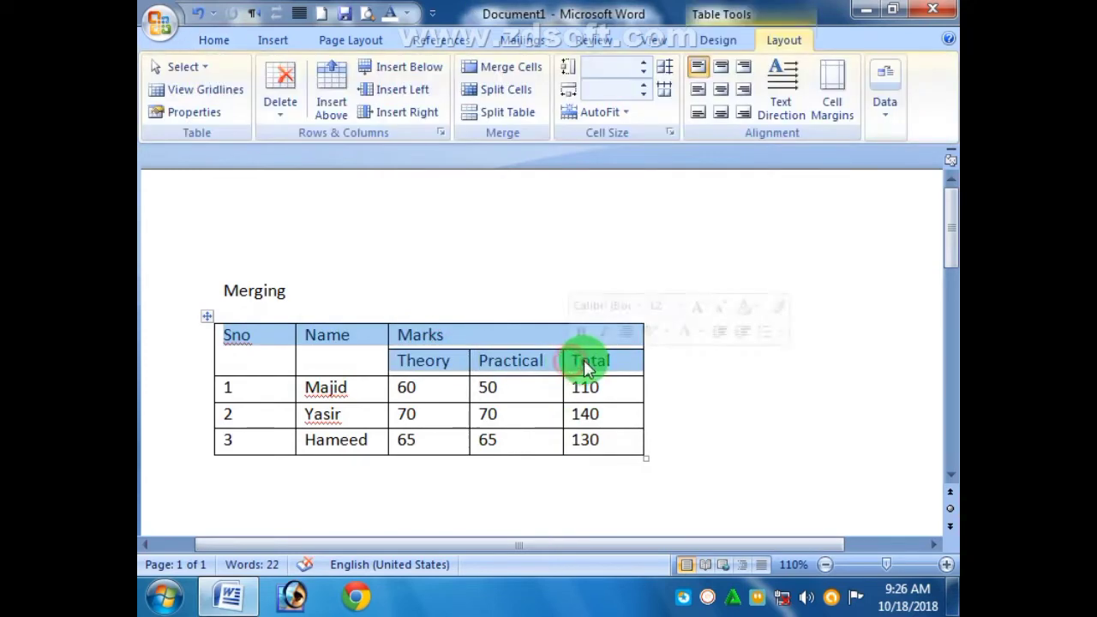
pyautogui.click(726, 90)
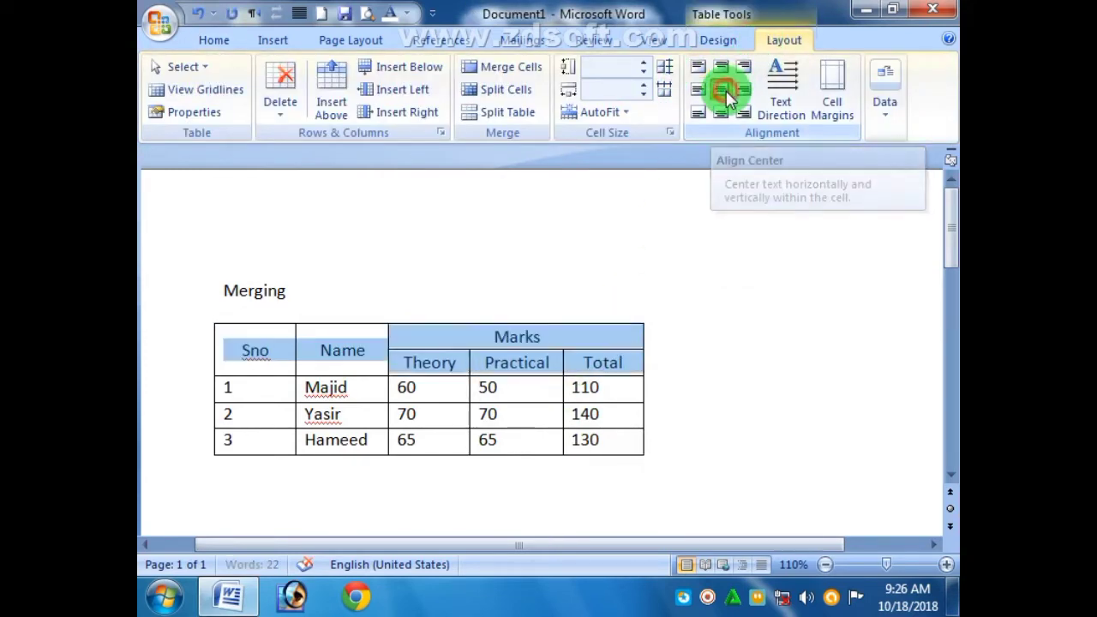
pyautogui.click(214, 40)
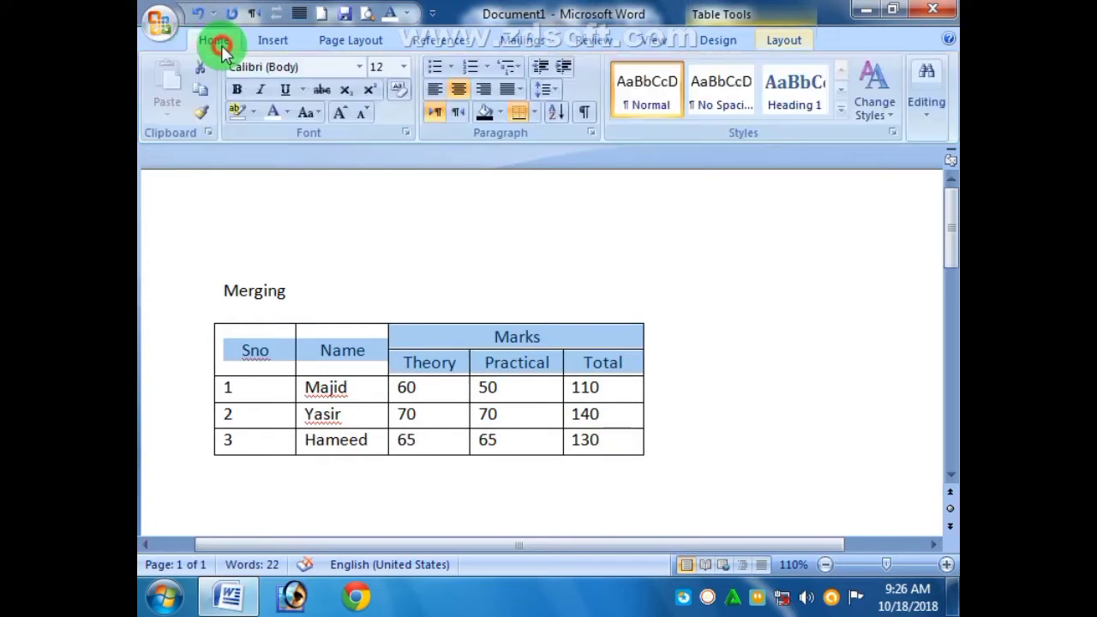
pyautogui.click(237, 90)
pyautogui.click(657, 369)
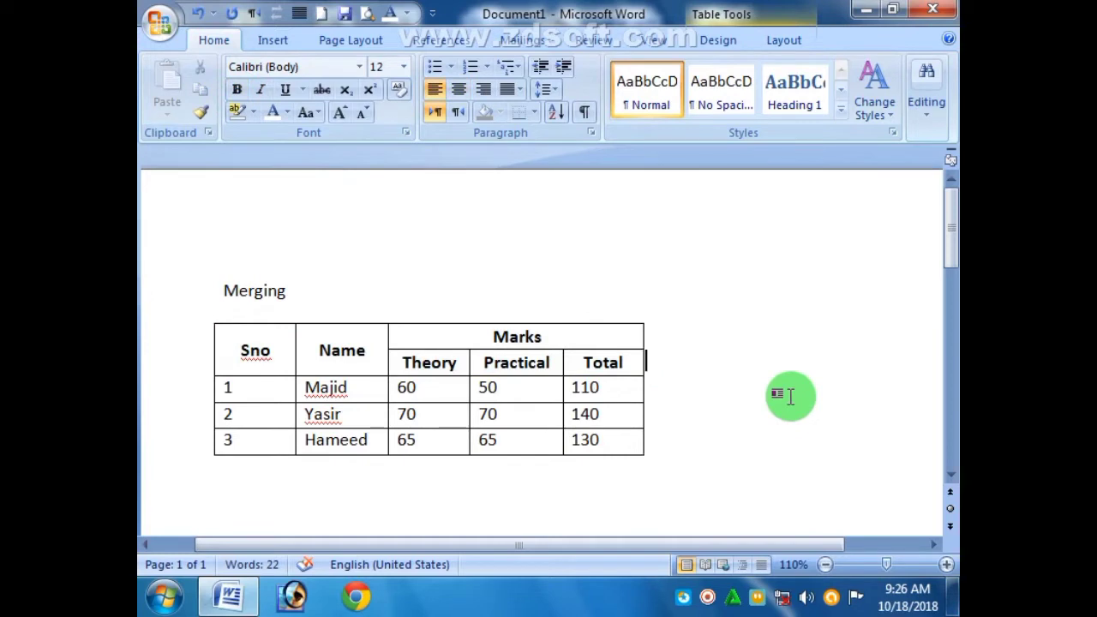
# - Center the text in the three student record rows
pyautogui.moveTo(255, 396); pyautogui.dragTo(580, 447)
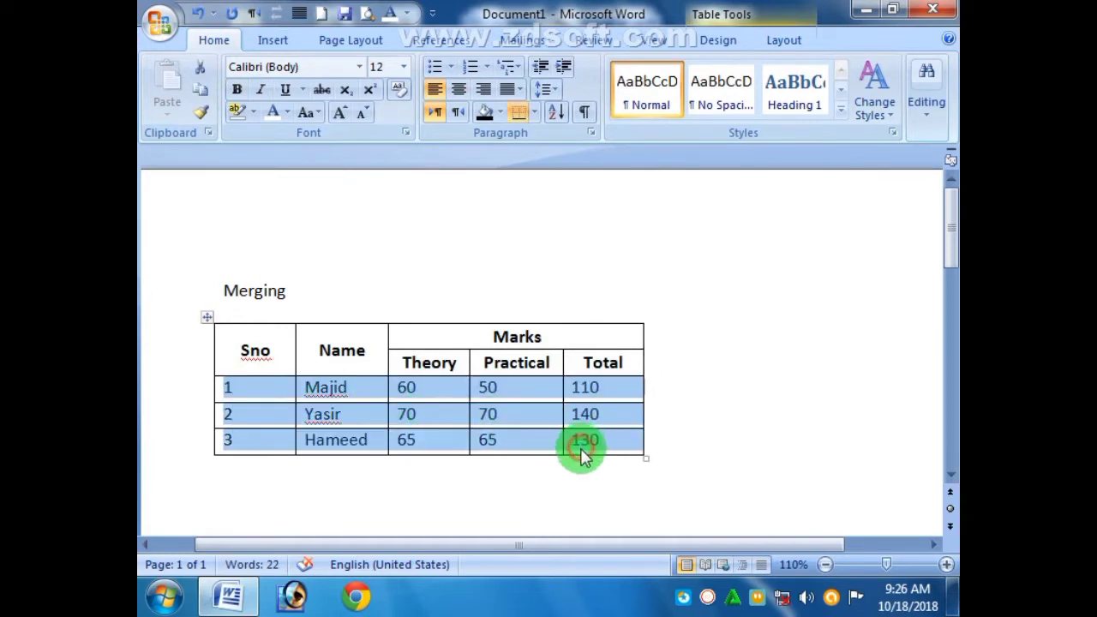
pyautogui.click(459, 90)
pyautogui.click(769, 358)
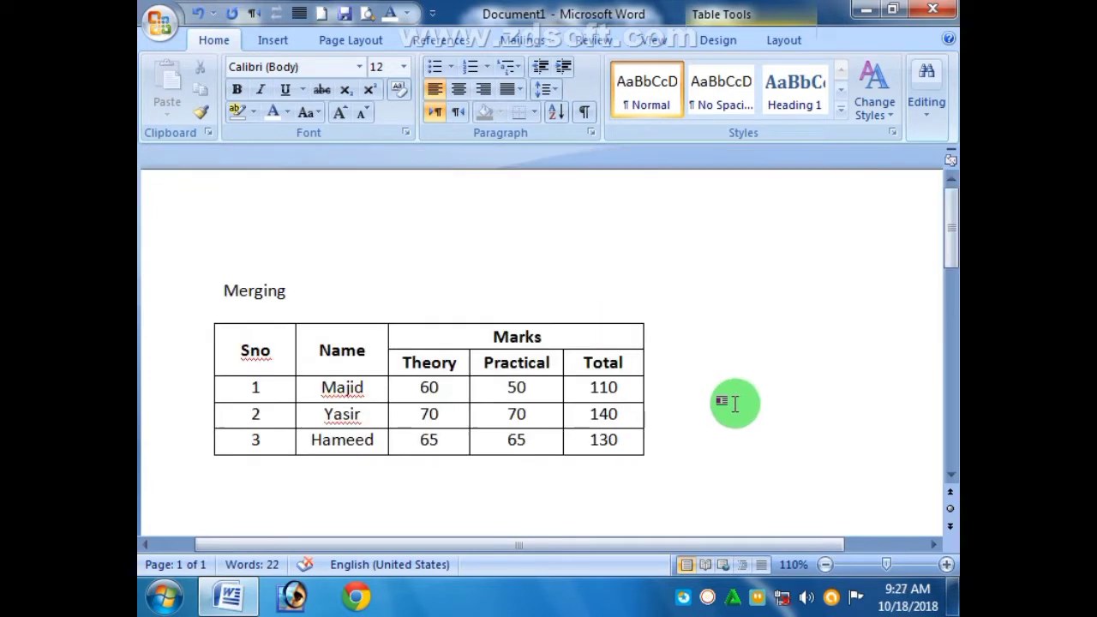
# - Enlarge the finished marks table to span most of the text width
pyautogui.moveTo(646, 457); pyautogui.dragTo(774, 443)
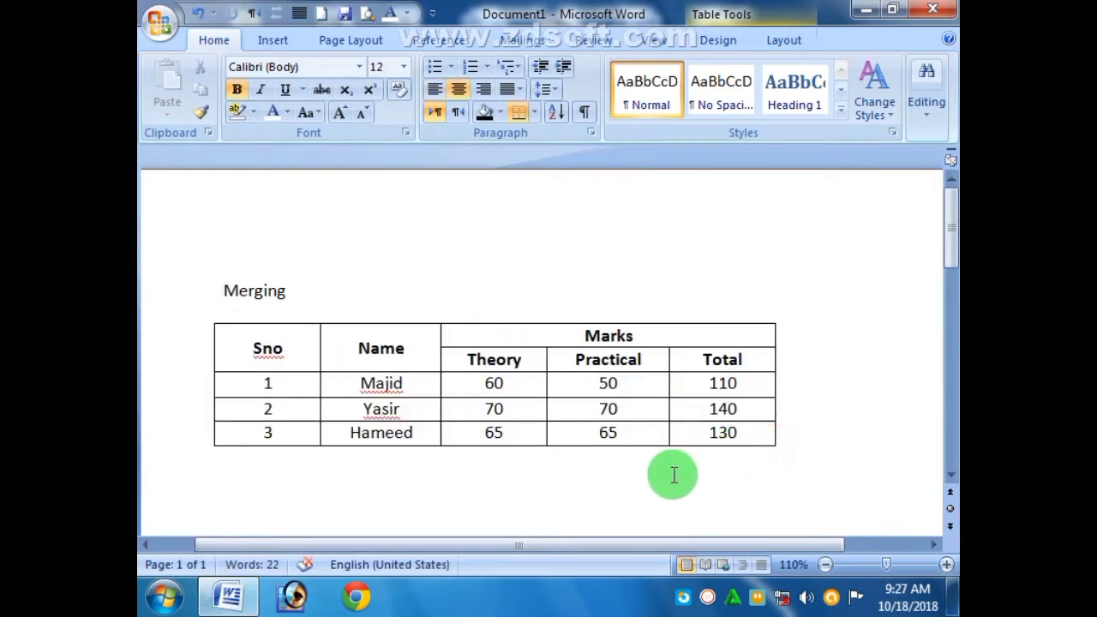
pyautogui.click(667, 474)
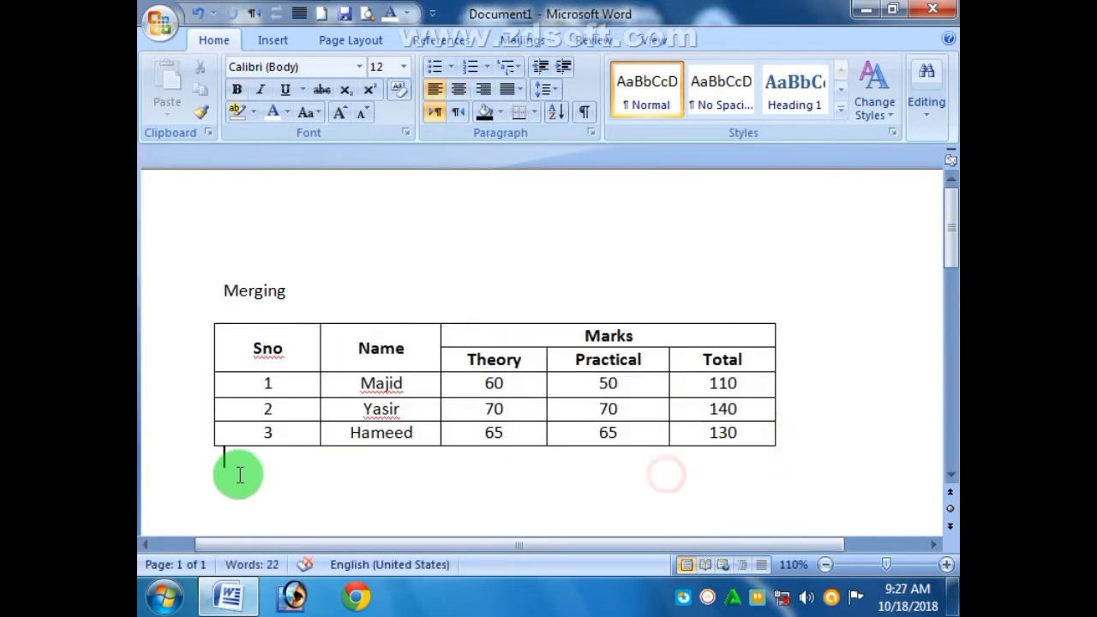
# - Add a blank line below the marks table and insert a second table with five columns and five rows
pyautogui.click(950, 476)
pyautogui.click(949, 475)
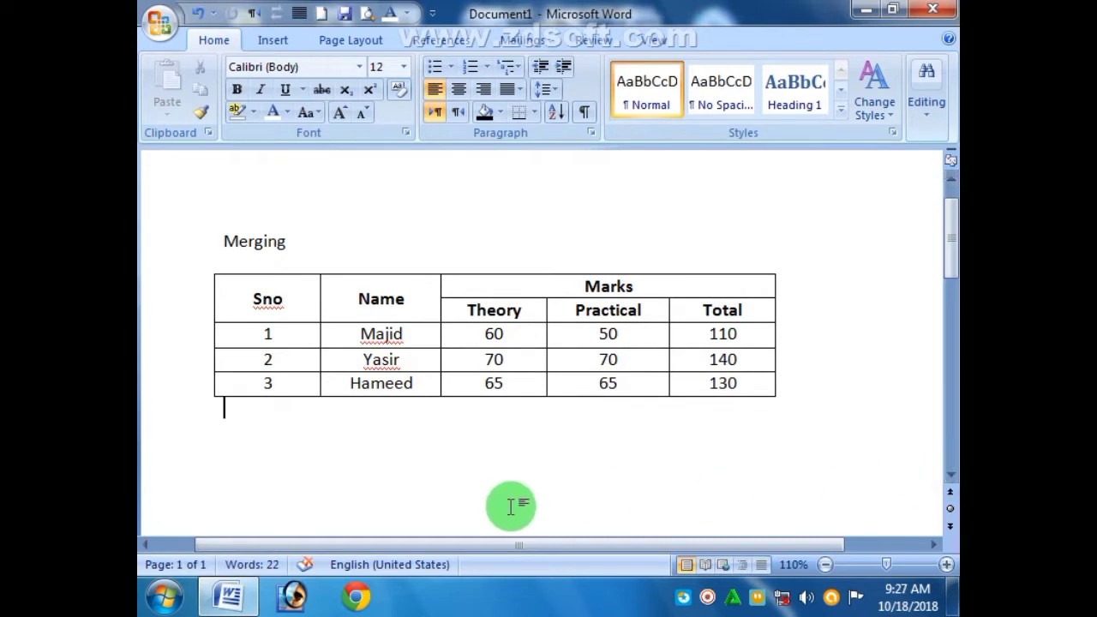
pyautogui.press('Return')
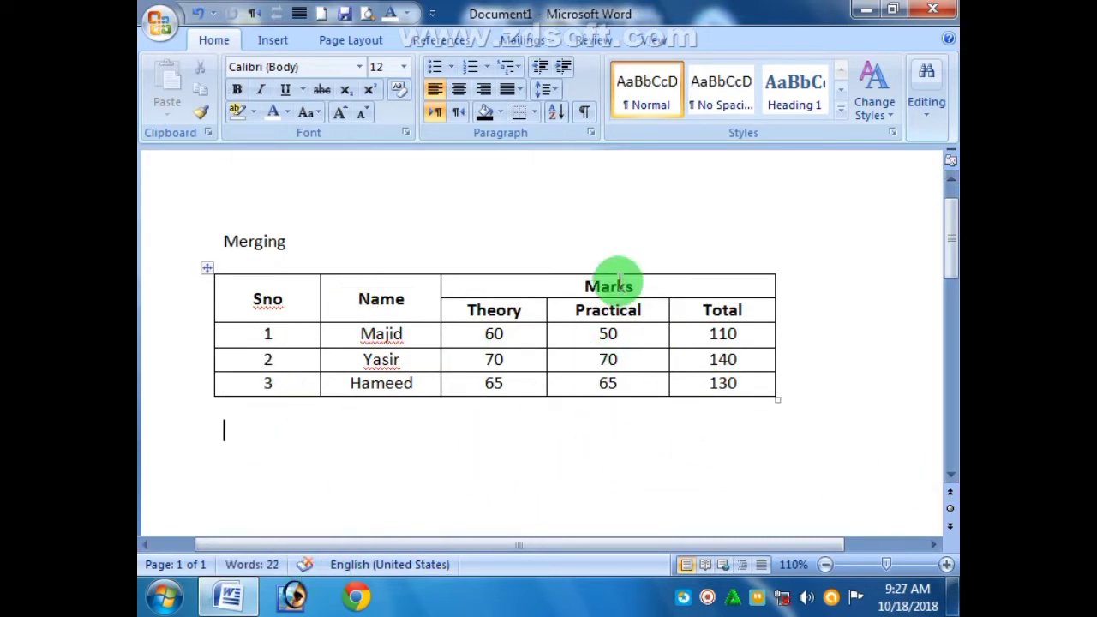
pyautogui.click(279, 41)
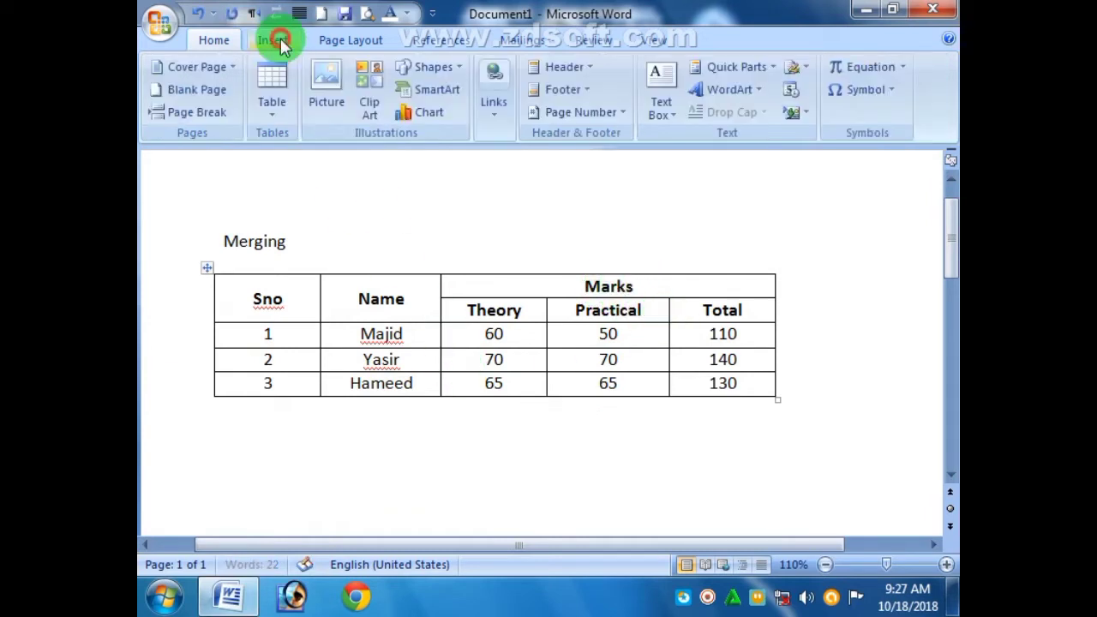
pyautogui.click(276, 110)
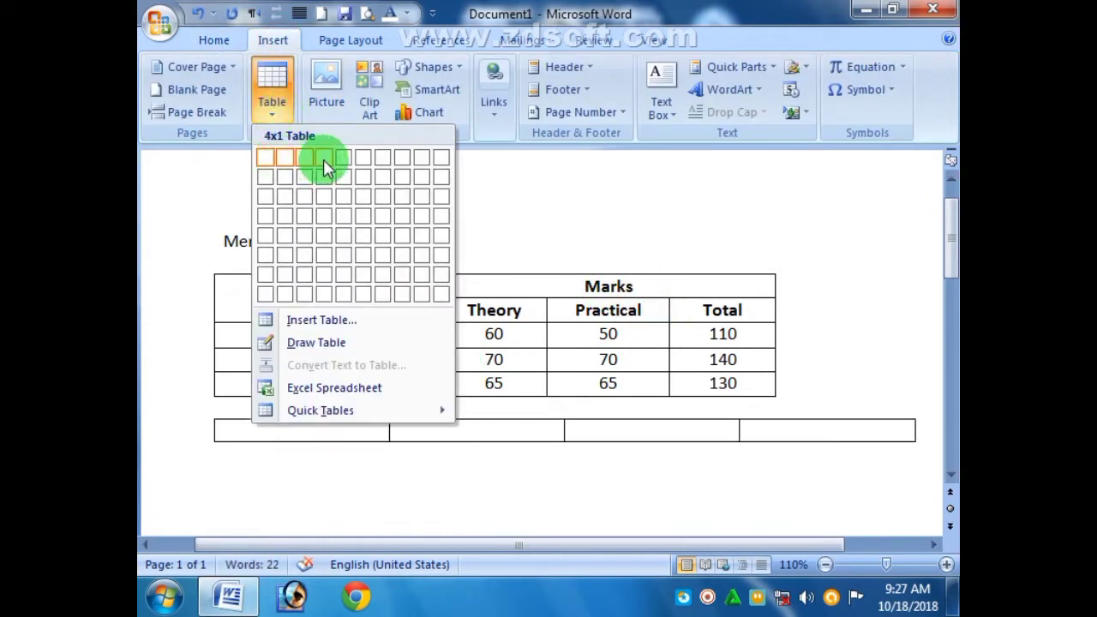
pyautogui.click(344, 234)
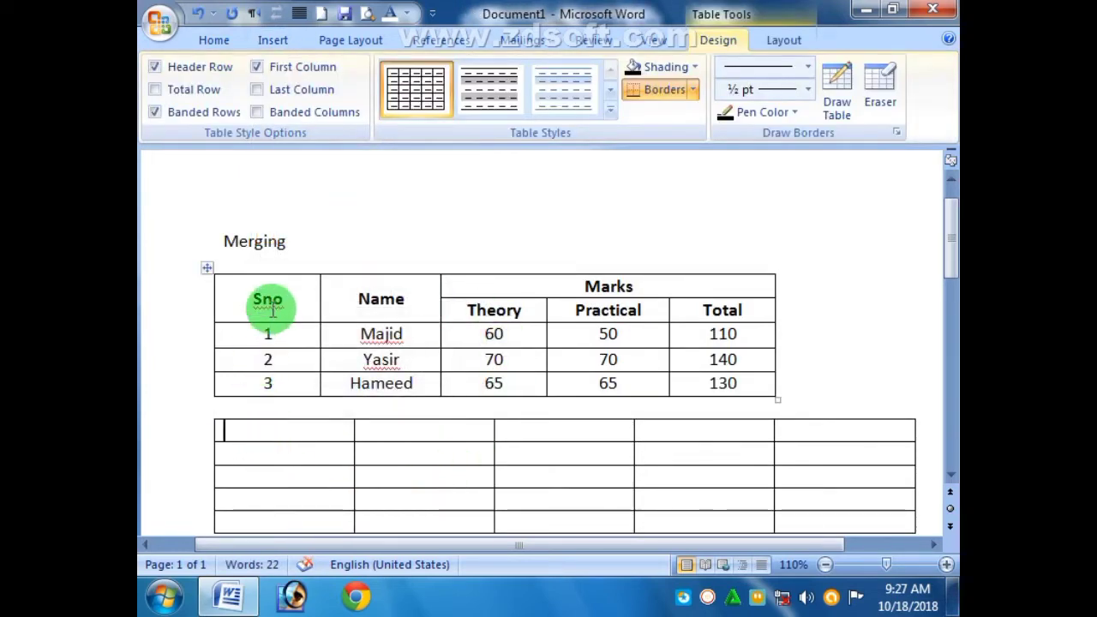
pyautogui.click(282, 442)
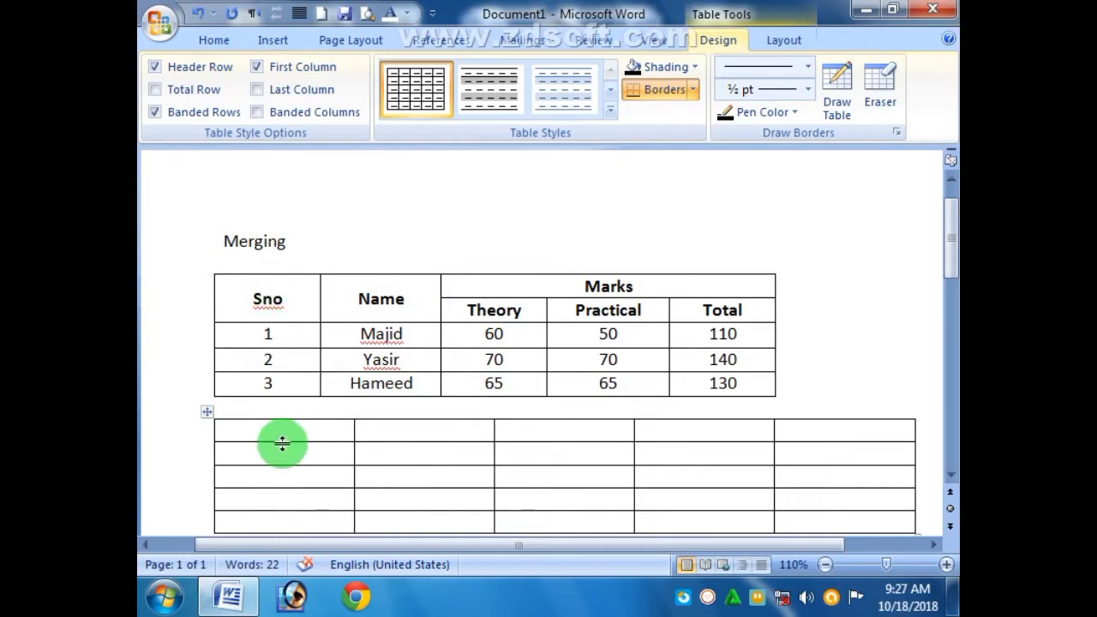
# - Fill the second table's header cells with Sno, Name and Marks, and enter T, P and To in the row from Marks onward
pyautogui.write('S')
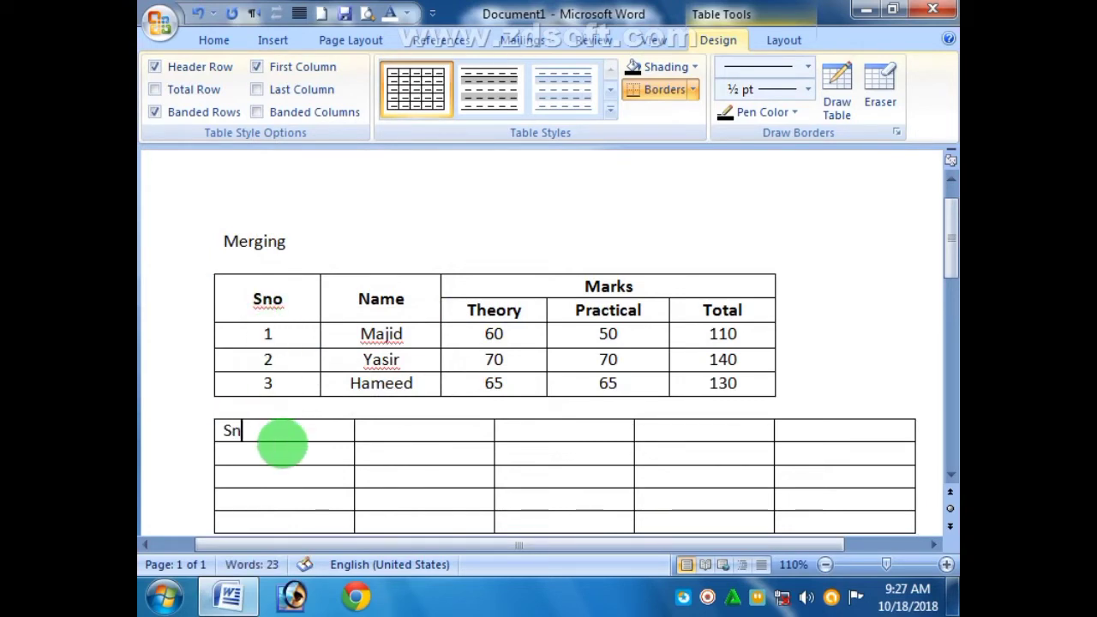
pyautogui.write('Name')
pyautogui.press('Tab')
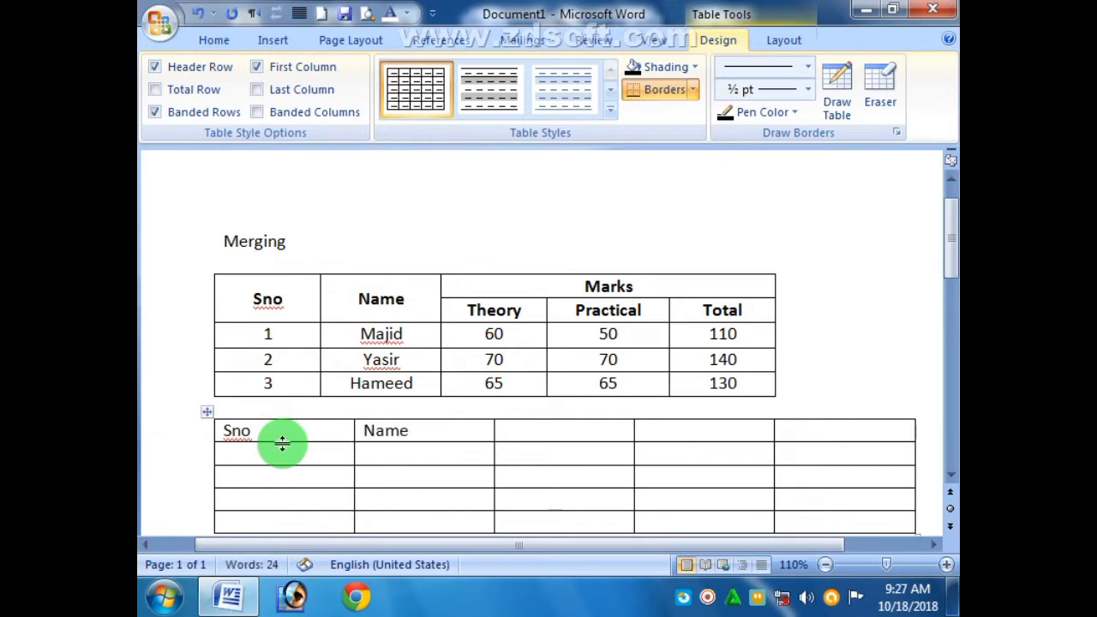
pyautogui.write('Marks')
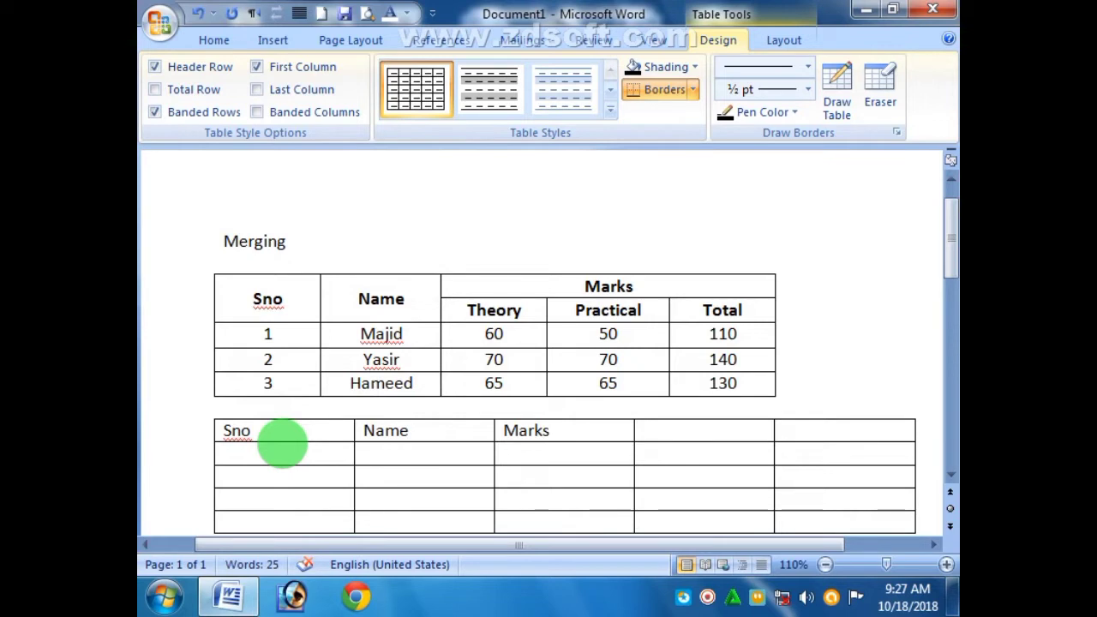
pyautogui.press('Down')
pyautogui.write('T')
pyautogui.press('Tab')
pyautogui.write('P')
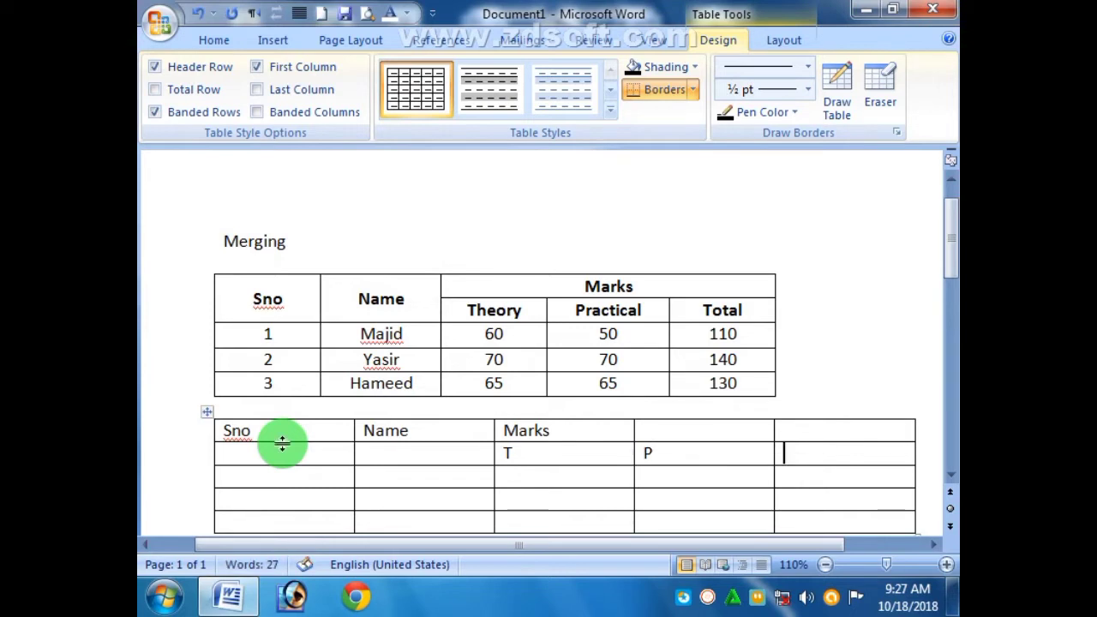
pyautogui.press('Down')
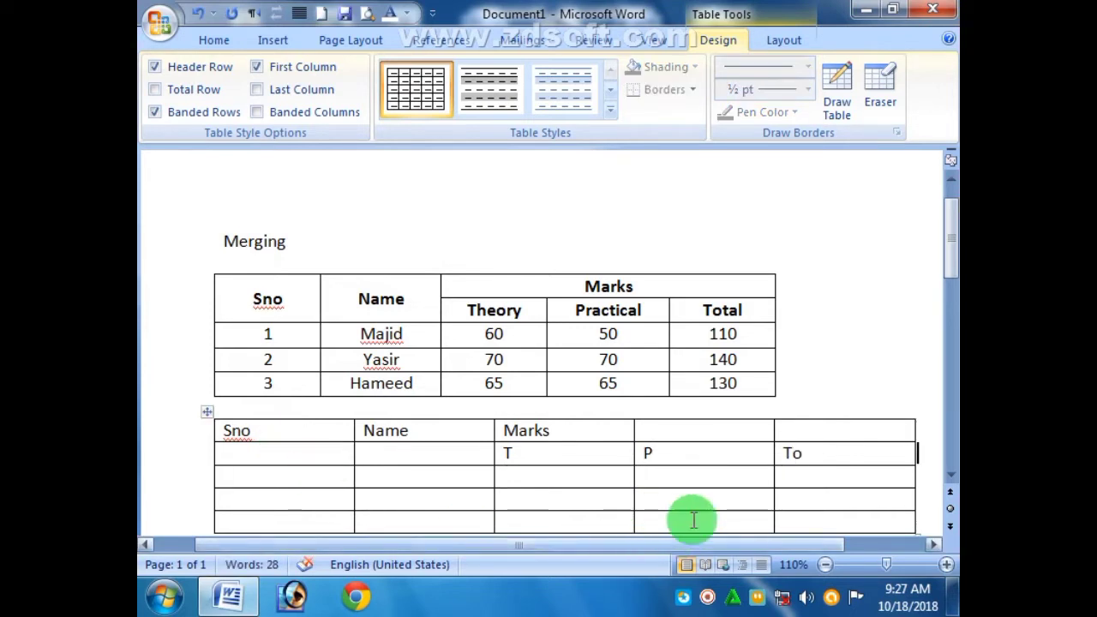
# - Merge the second table's Marks cell with the two empty cells beside it
pyautogui.moveTo(778, 450); pyautogui.dragTo(582, 434)
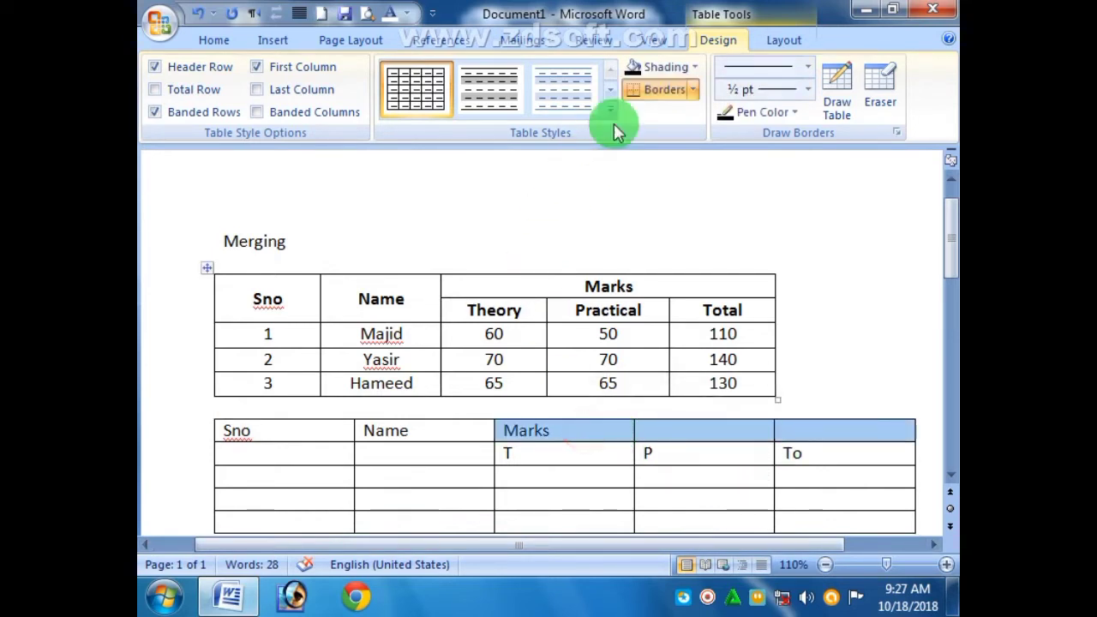
pyautogui.click(763, 50)
pyautogui.click(514, 68)
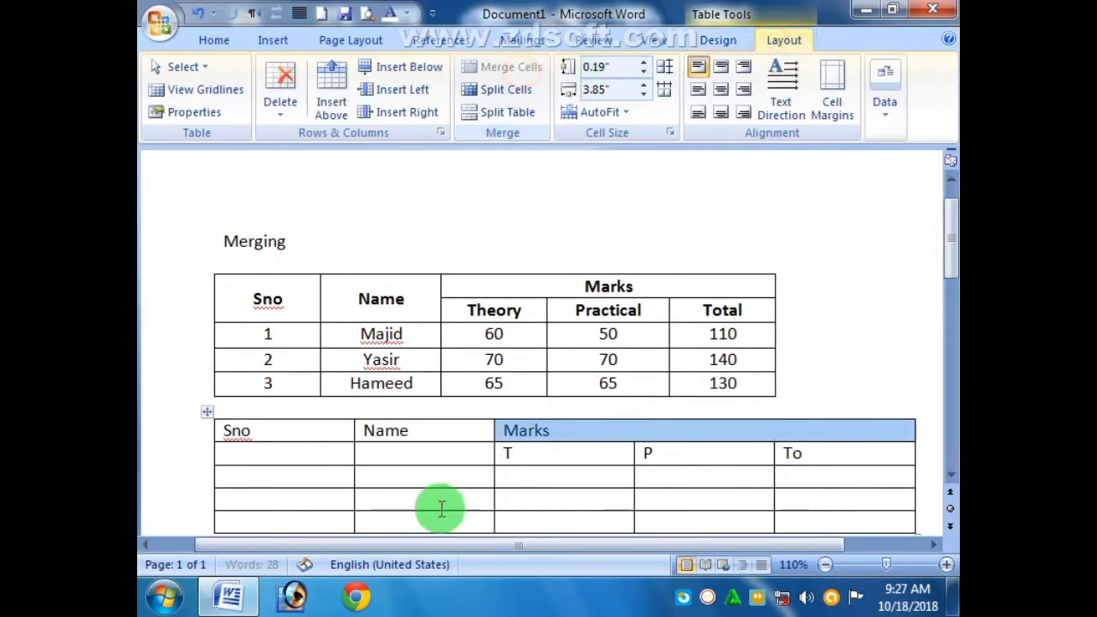
# - Merge the second table's Name and Sno cells each with the empty cell directly below
pyautogui.moveTo(455, 438); pyautogui.dragTo(449, 453)
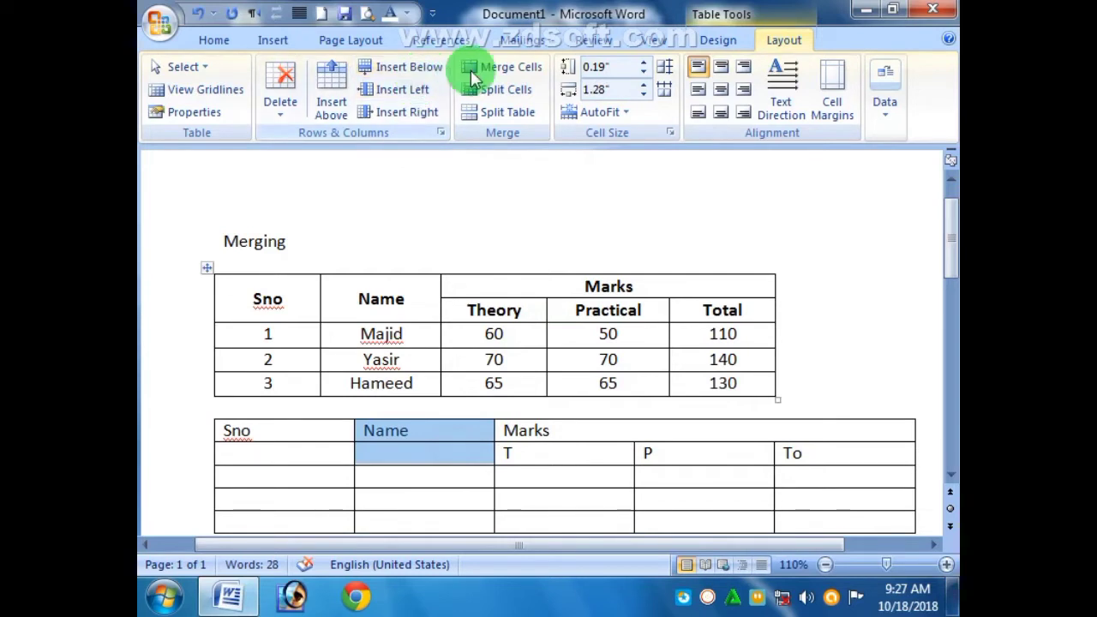
pyautogui.click(472, 68)
pyautogui.moveTo(309, 439); pyautogui.dragTo(309, 453)
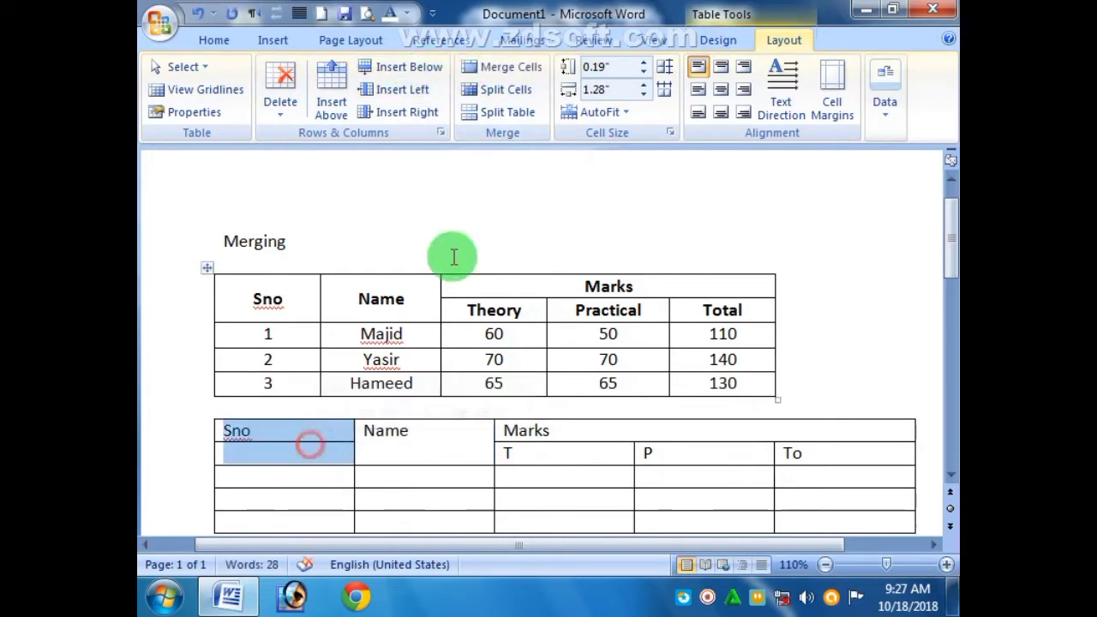
pyautogui.click(508, 68)
pyautogui.click(441, 431)
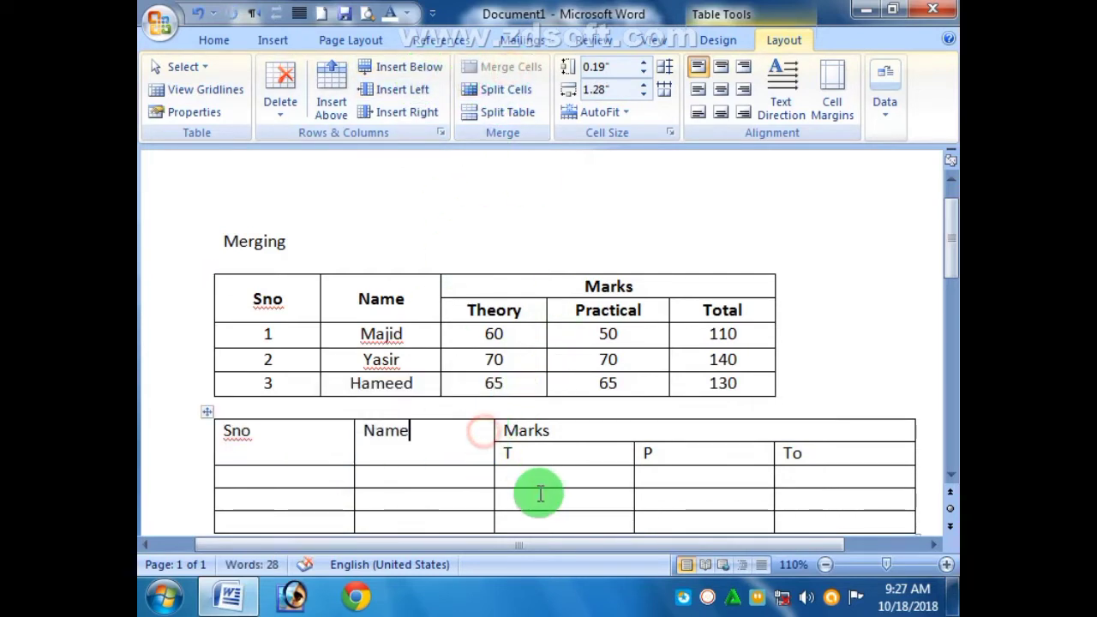
# - Narrow the second table to match the width of the marks table above it
pyautogui.scroll(-7, 658, 504)
pyautogui.scroll(7, 698, 368)
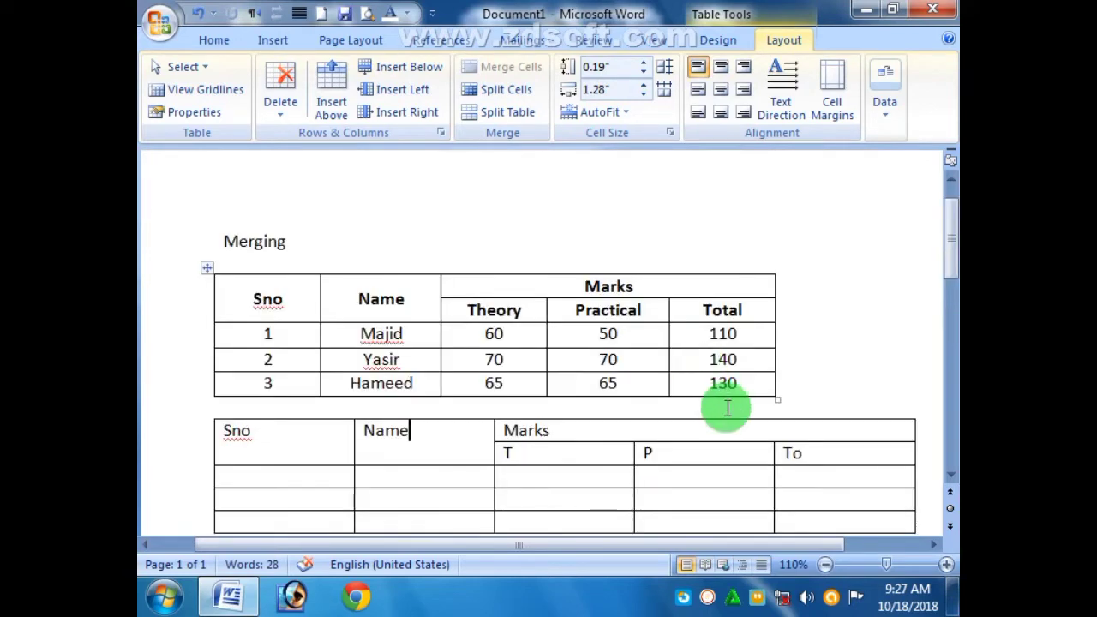
pyautogui.scroll(-2, 946, 475)
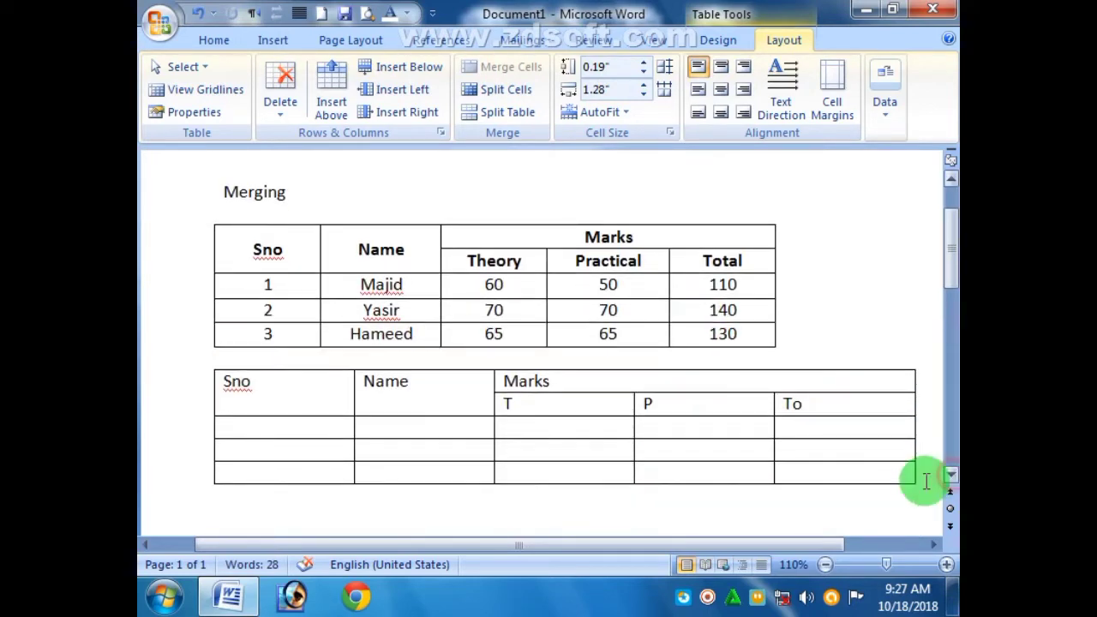
pyautogui.moveTo(915, 484); pyautogui.dragTo(778, 473)
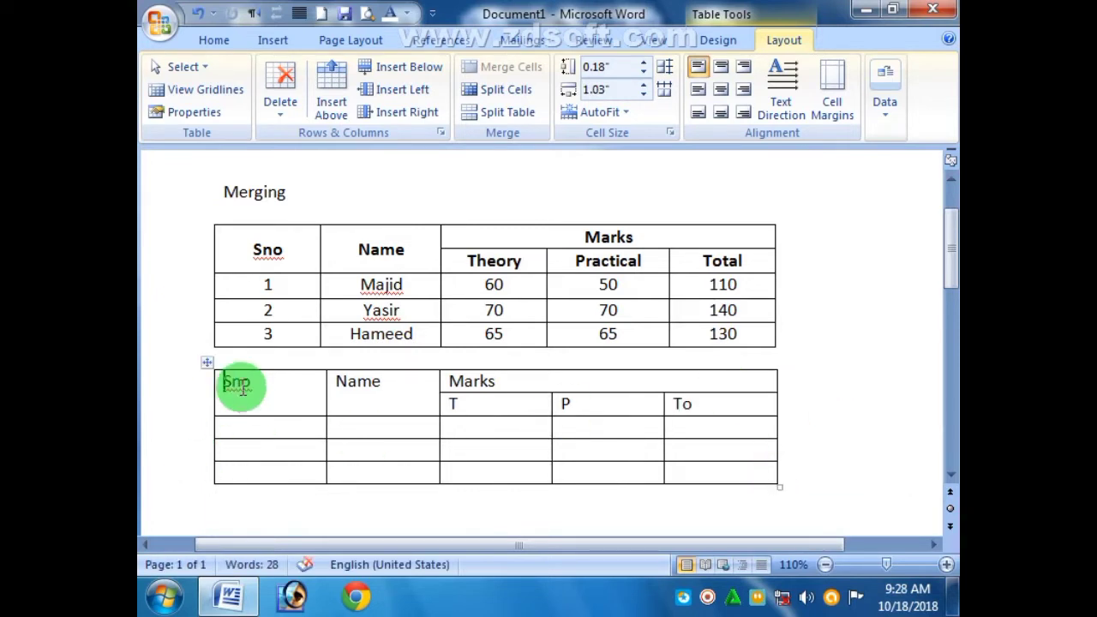
# - Center the second table's header text horizontally and vertically in its cells
pyautogui.moveTo(239, 383); pyautogui.dragTo(704, 409)
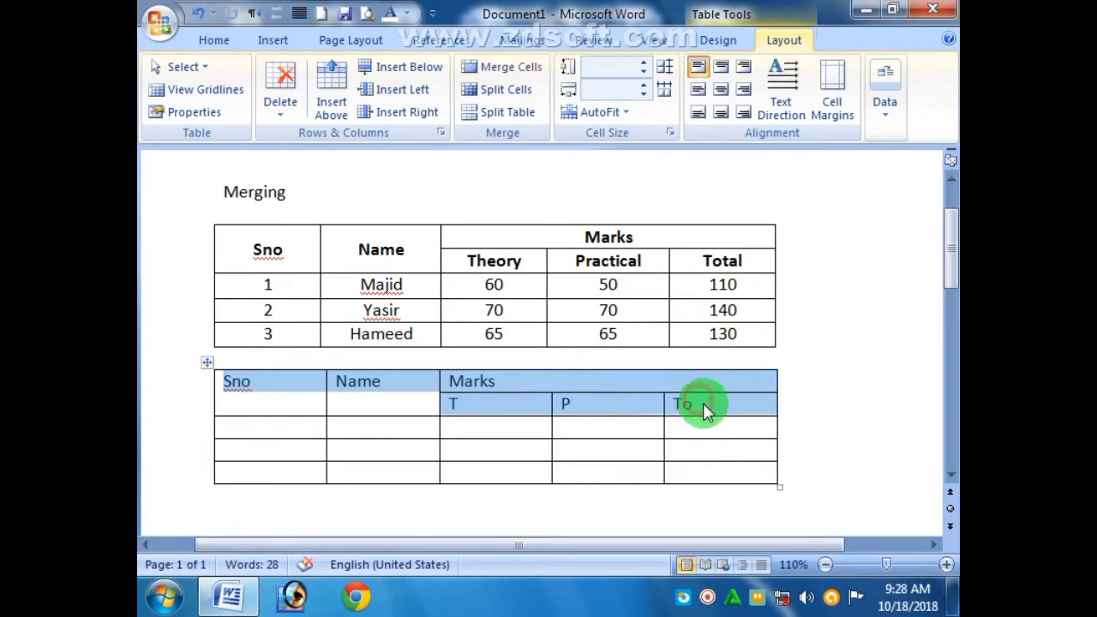
pyautogui.click(721, 90)
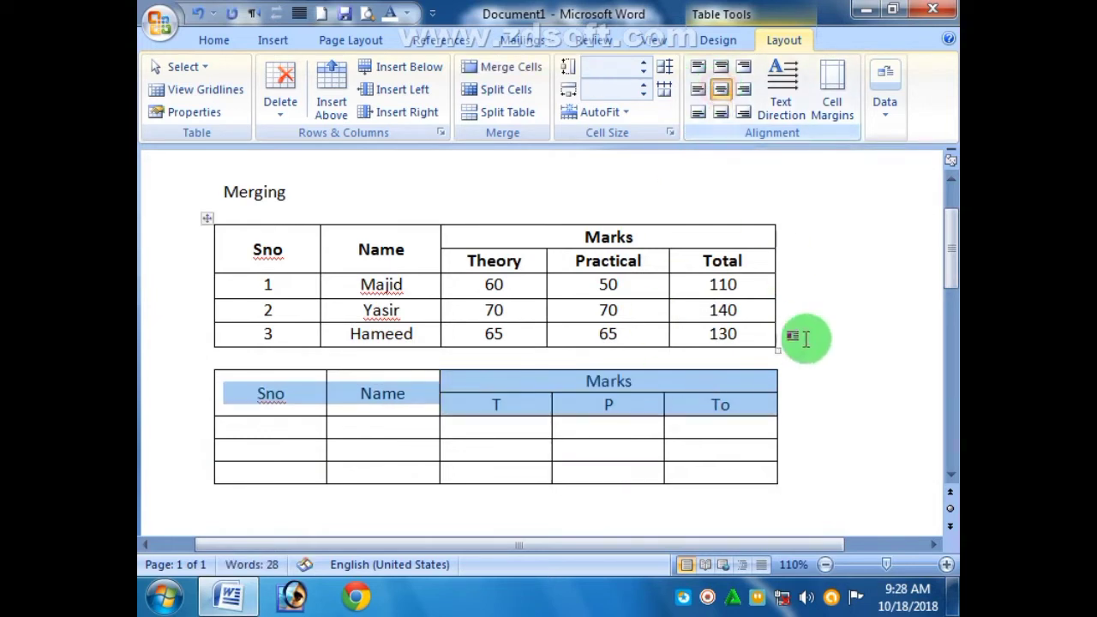
pyautogui.click(843, 401)
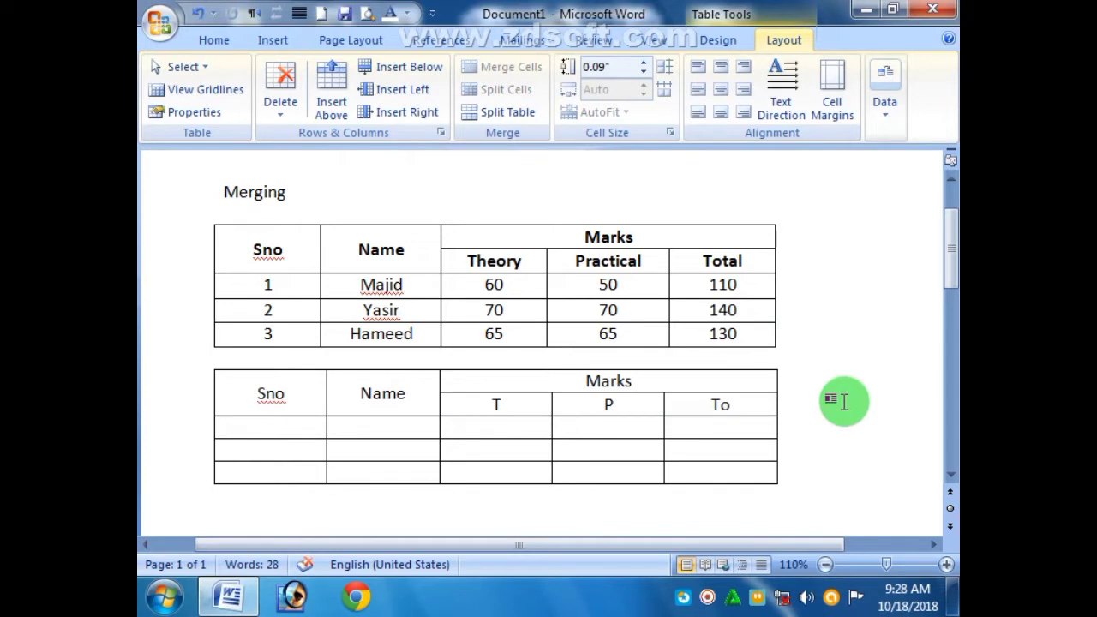
# - Delete both the second table and the original marks table, keeping the Merging heading
pyautogui.click(207, 366)
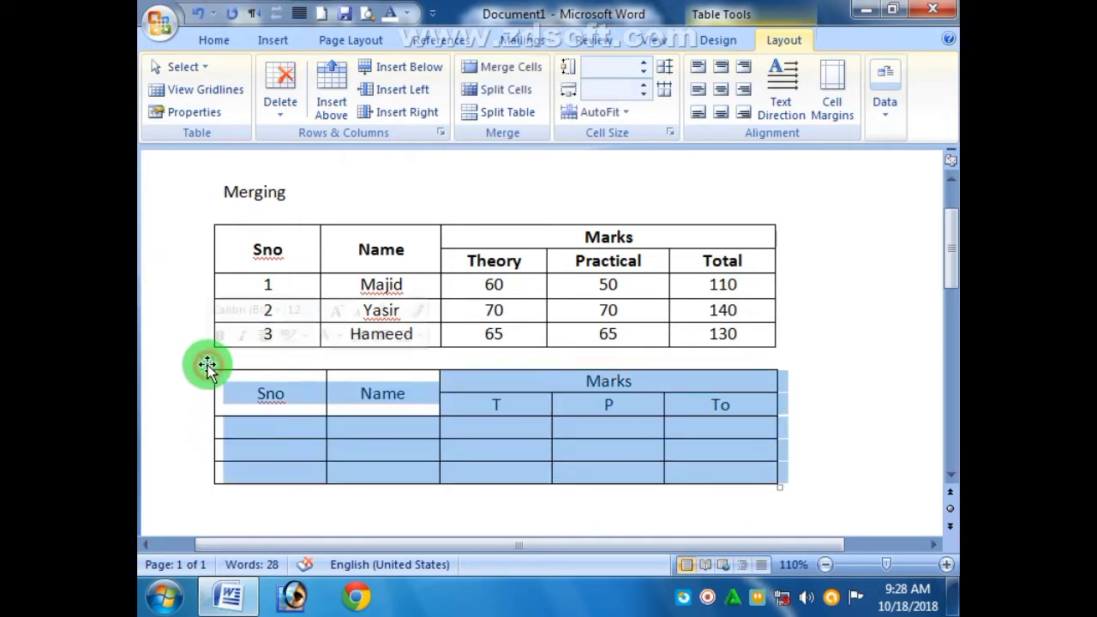
pyautogui.press('BackSpace')
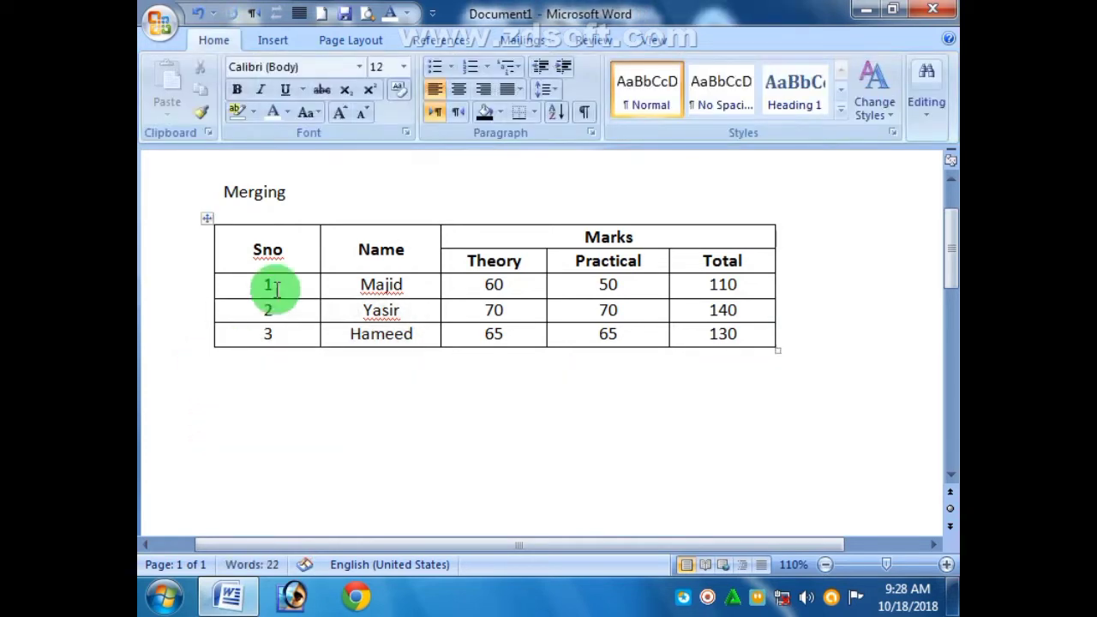
pyautogui.click(210, 219)
pyautogui.press('BackSpace')
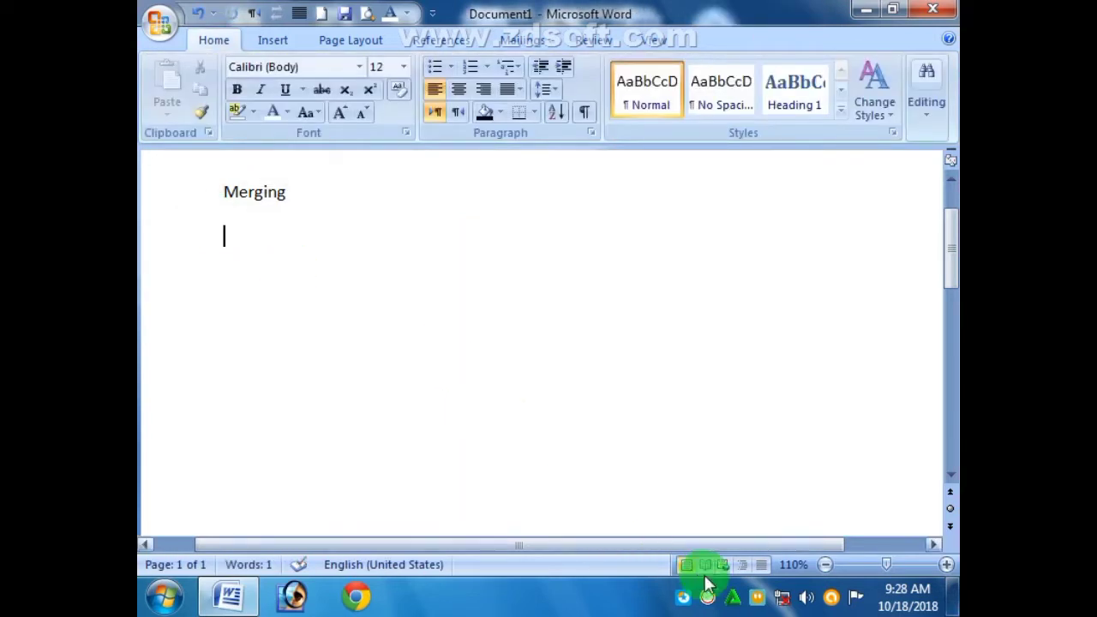
# - Zoom the page out to 90% and insert a table with ten columns and eight rows below the Merging heading
pyautogui.click(826, 564)
pyautogui.click(825, 564)
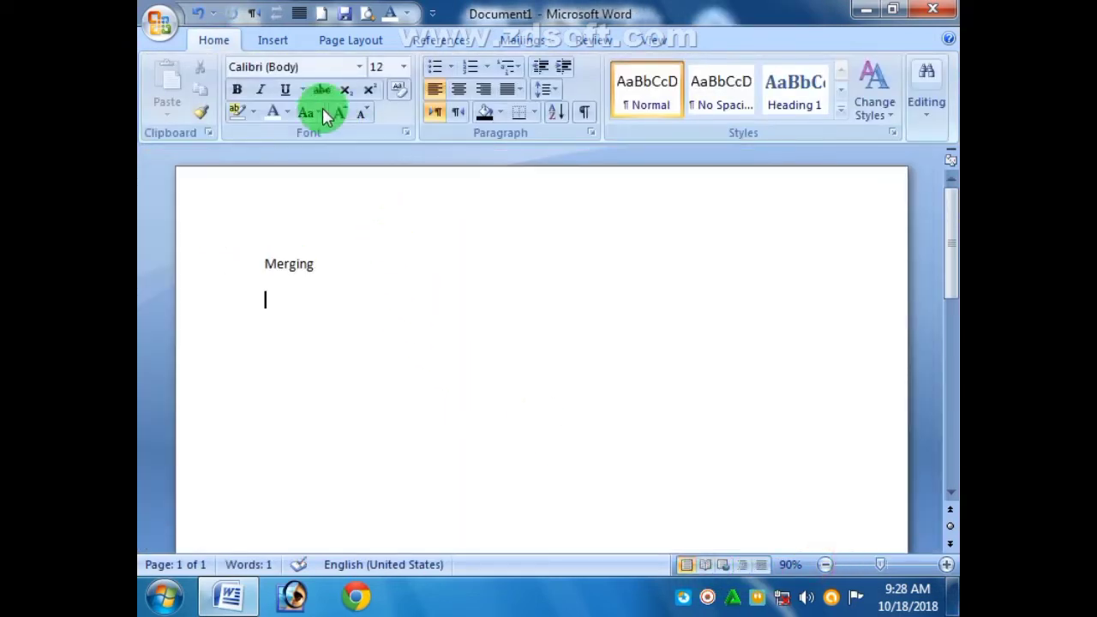
pyautogui.click(281, 43)
pyautogui.click(281, 114)
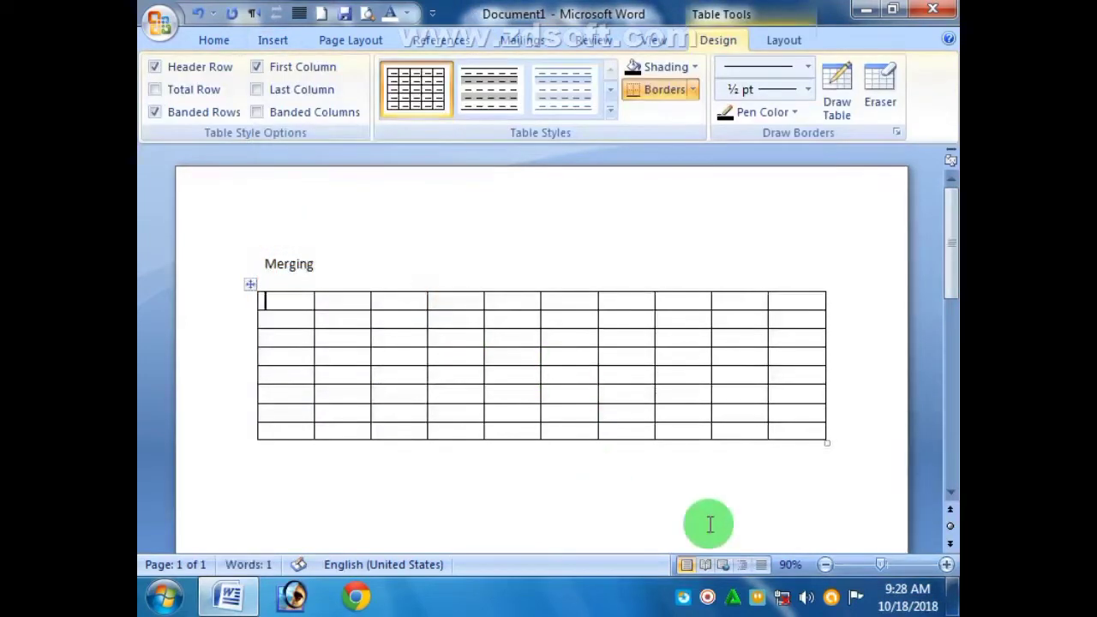
# - Merge the first three columns of the new table's top four rows into one large cell
pyautogui.moveTo(280, 297); pyautogui.dragTo(399, 360)
pyautogui.click(780, 39)
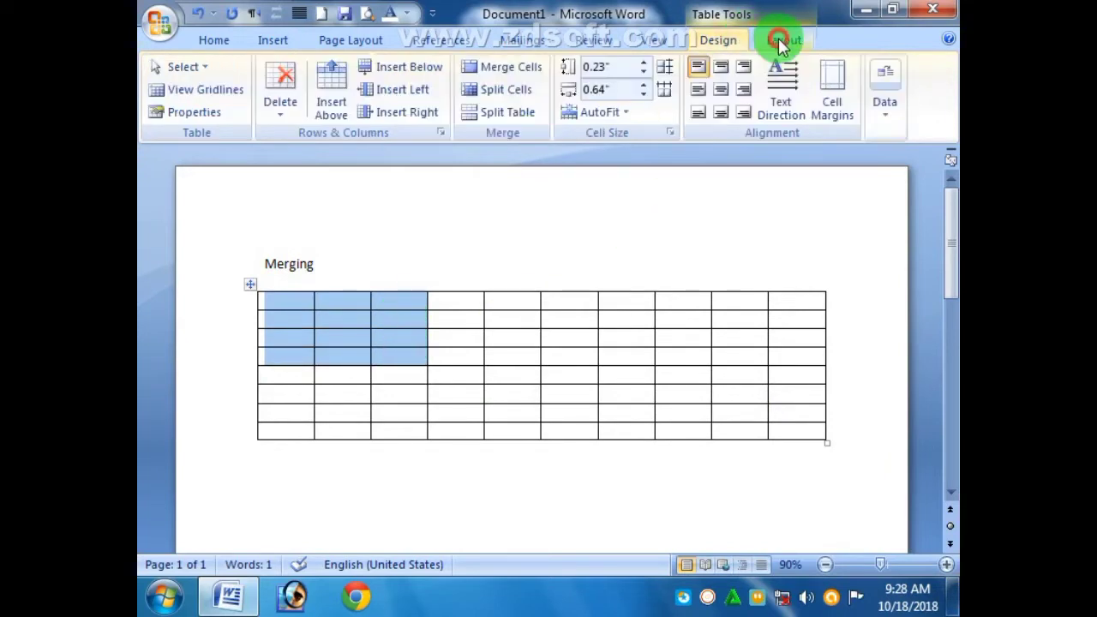
pyautogui.click(507, 66)
pyautogui.click(502, 452)
# - Merge the seven remaining cells of the first row, and merge the three second-row cells next to the large cell
pyautogui.moveTo(451, 304); pyautogui.dragTo(808, 301)
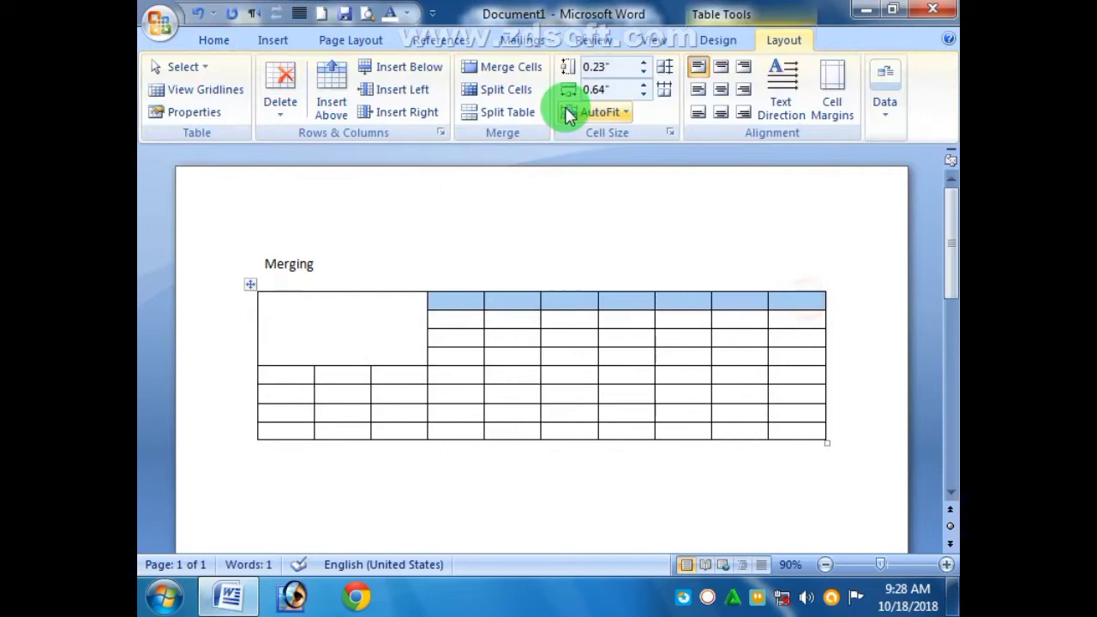
pyautogui.click(506, 66)
pyautogui.click(548, 477)
pyautogui.moveTo(468, 318); pyautogui.dragTo(563, 315)
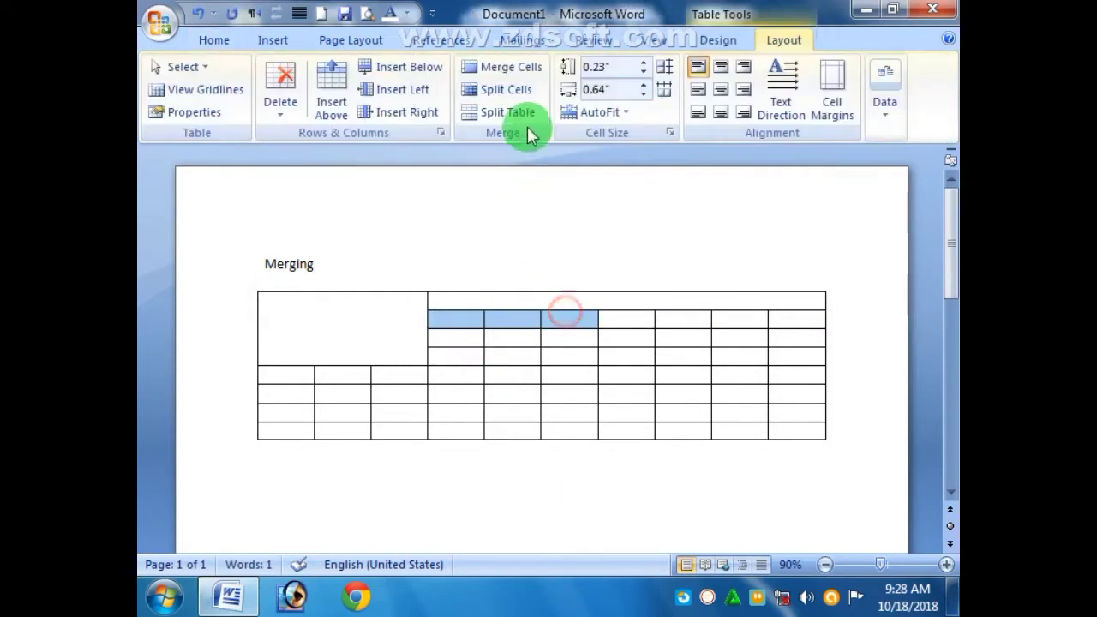
pyautogui.click(504, 67)
pyautogui.click(683, 497)
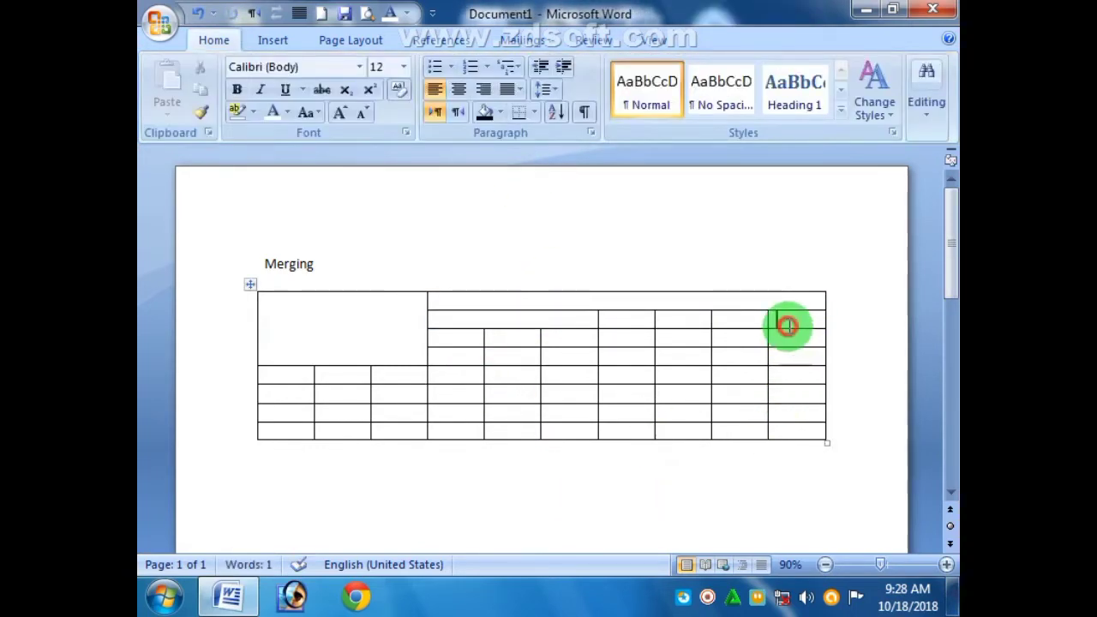
# - Merge the last column's cells in rows two to four, and merge the three remaining single cells of the second row
pyautogui.moveTo(783, 320); pyautogui.dragTo(784, 362)
pyautogui.click(507, 66)
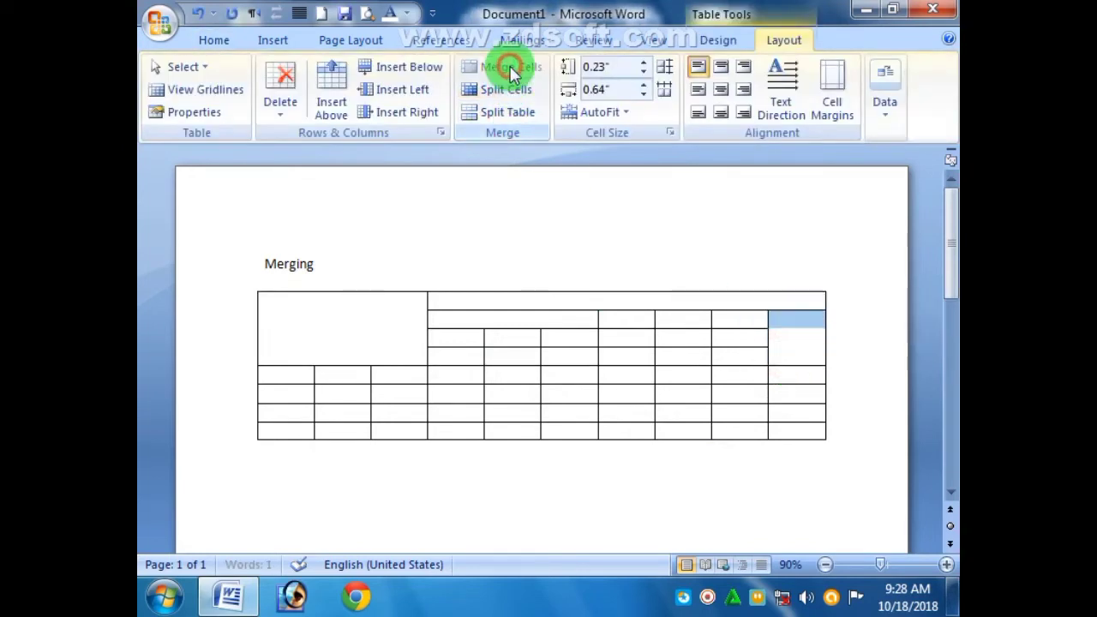
pyautogui.click(680, 480)
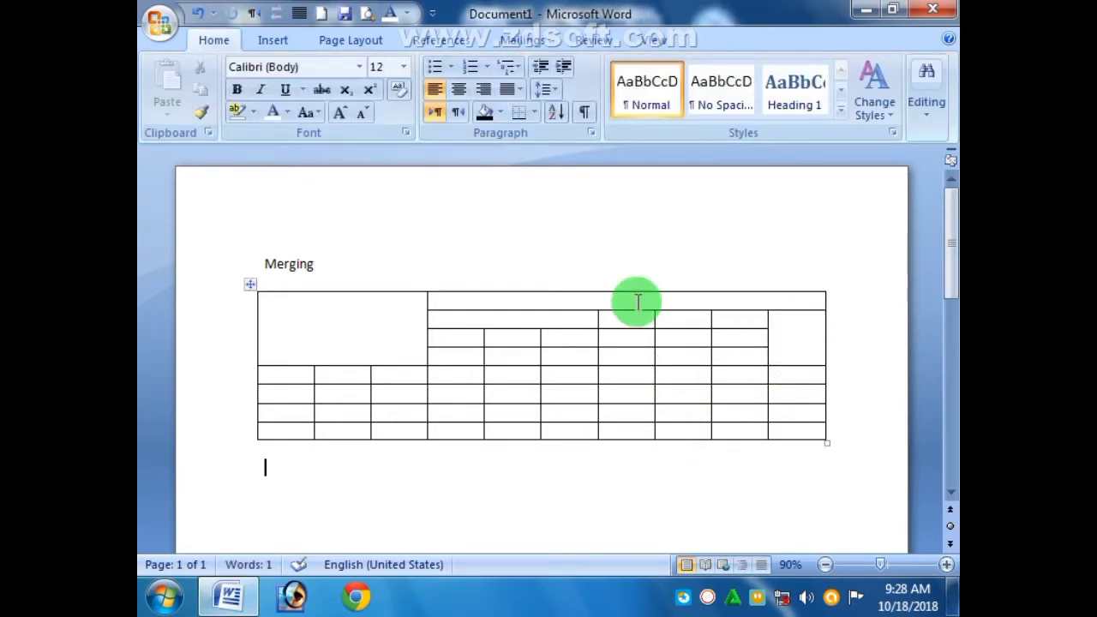
pyautogui.moveTo(622, 318); pyautogui.dragTo(725, 316)
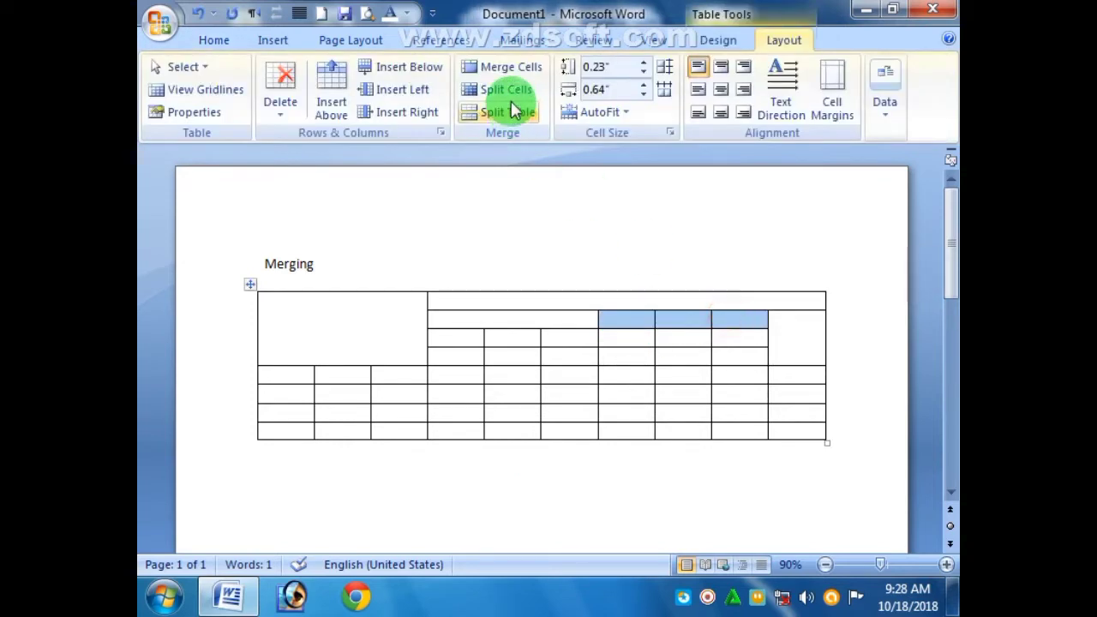
pyautogui.click(506, 66)
pyautogui.click(641, 517)
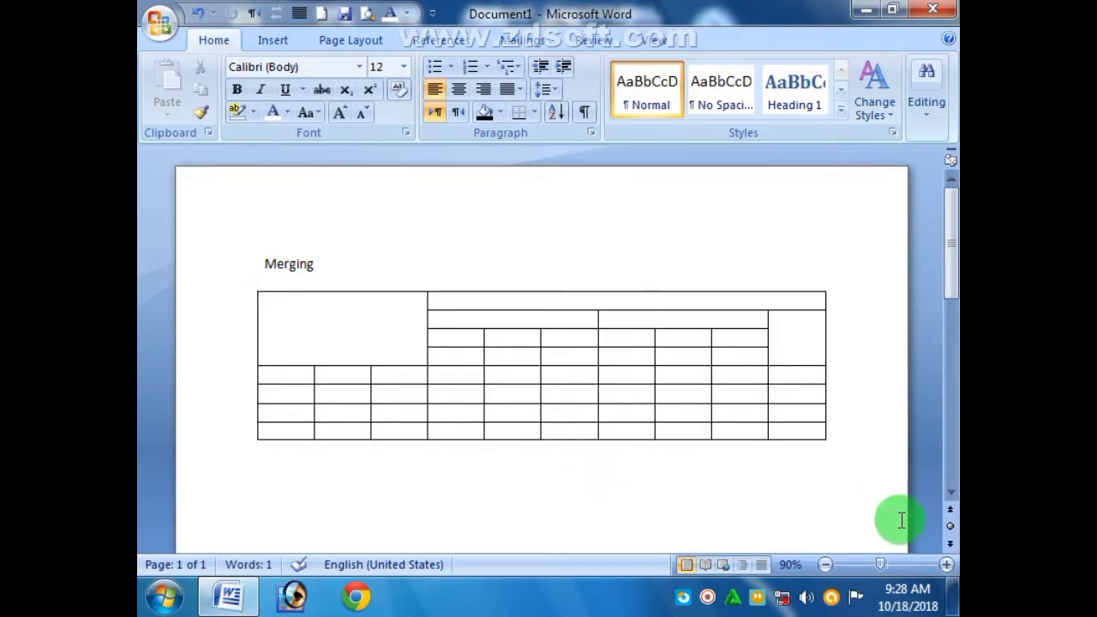
# - Insert a second table with 10 columns and 8 rows below the merged table
pyautogui.click(951, 493)
pyautogui.click(951, 492)
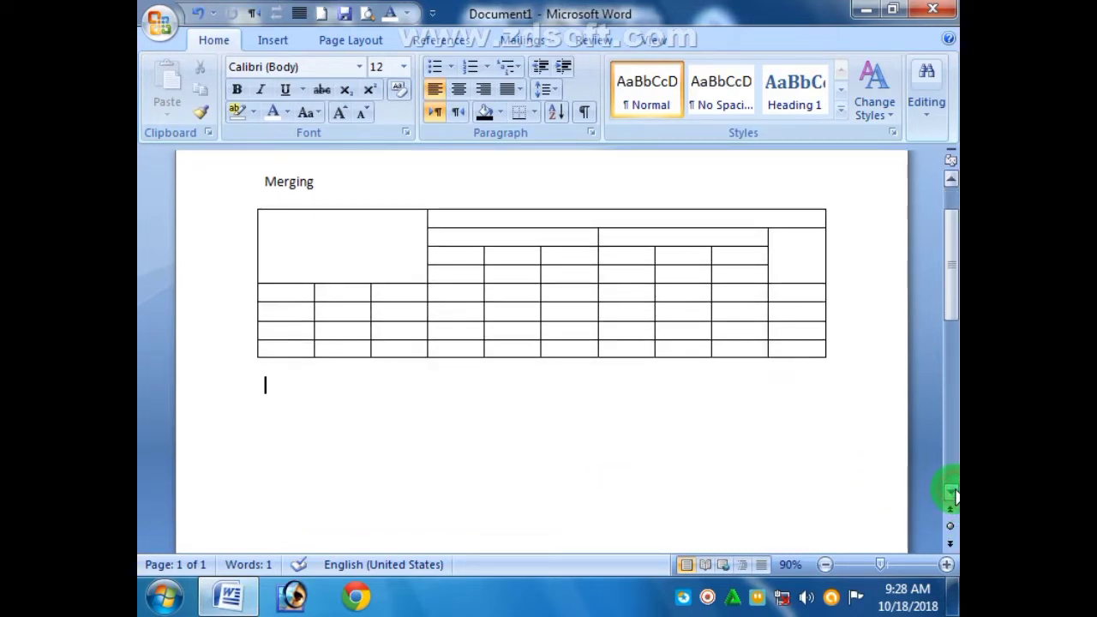
pyautogui.click(499, 471)
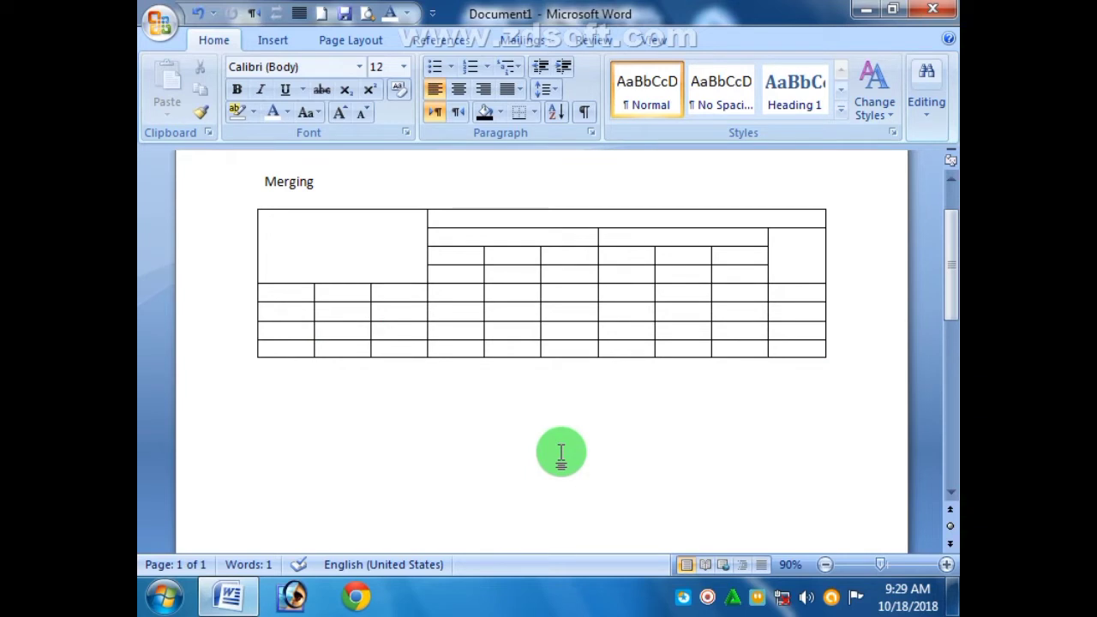
pyautogui.click(286, 39)
pyautogui.click(274, 104)
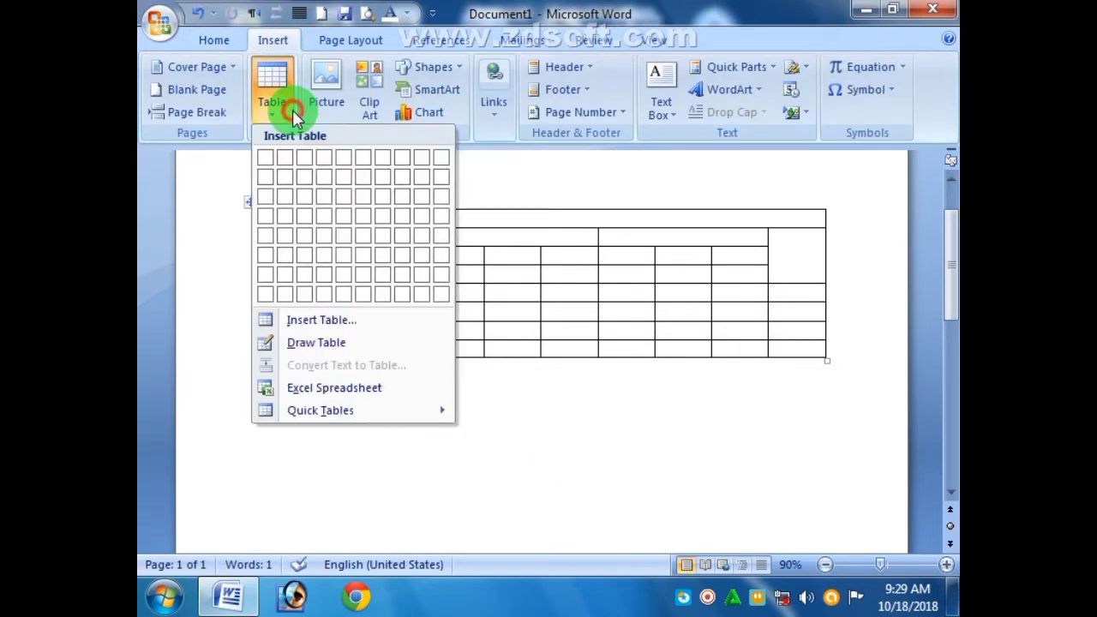
pyautogui.click(337, 326)
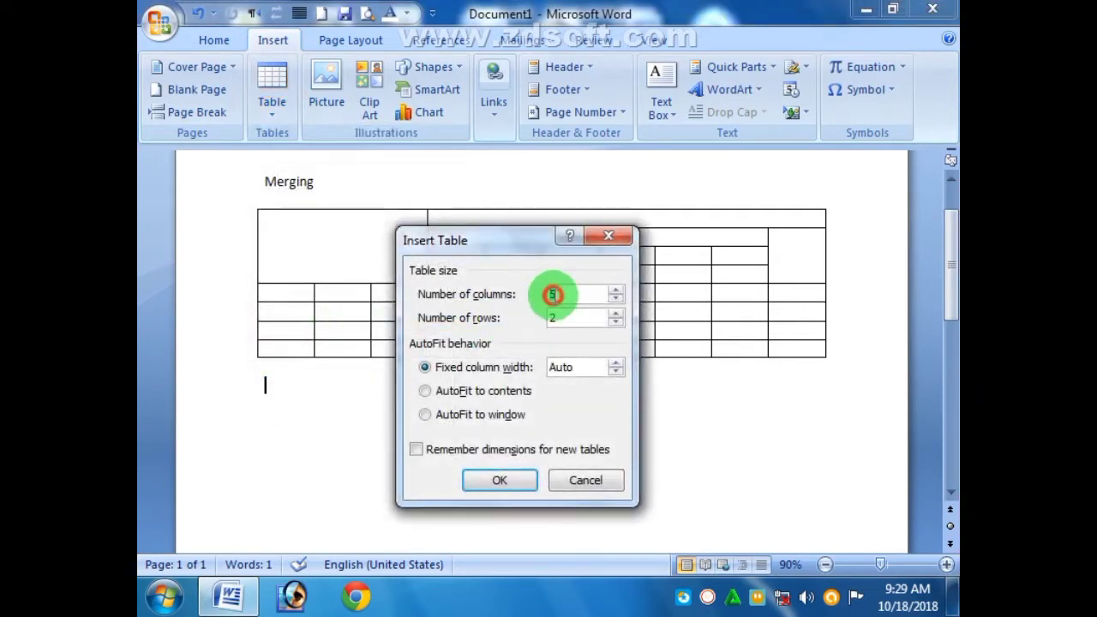
pyautogui.write('10')
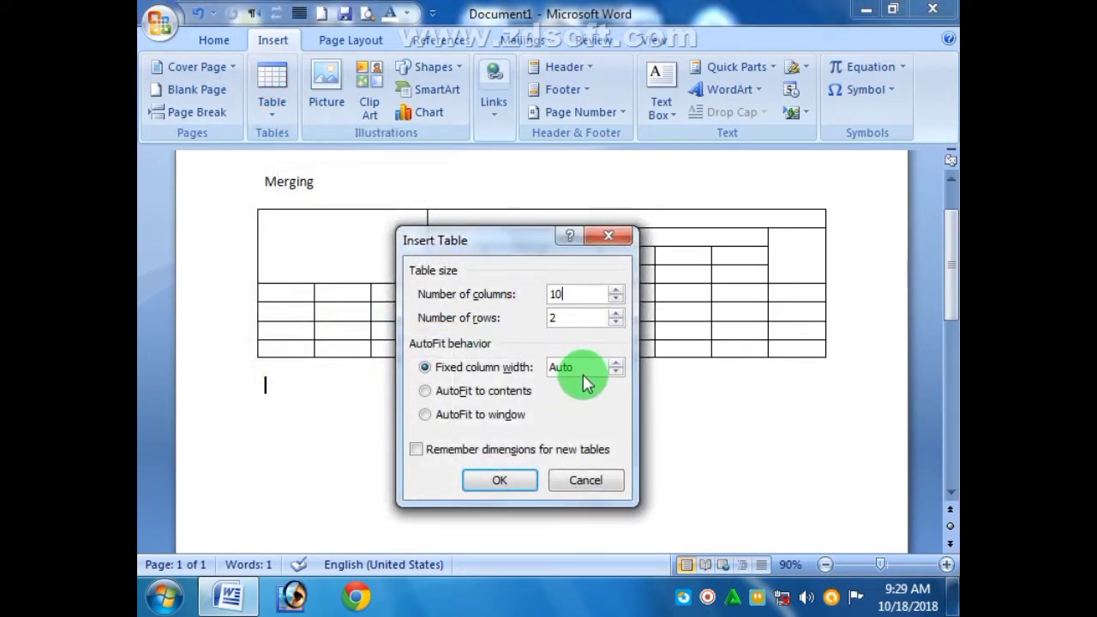
pyautogui.click(535, 318)
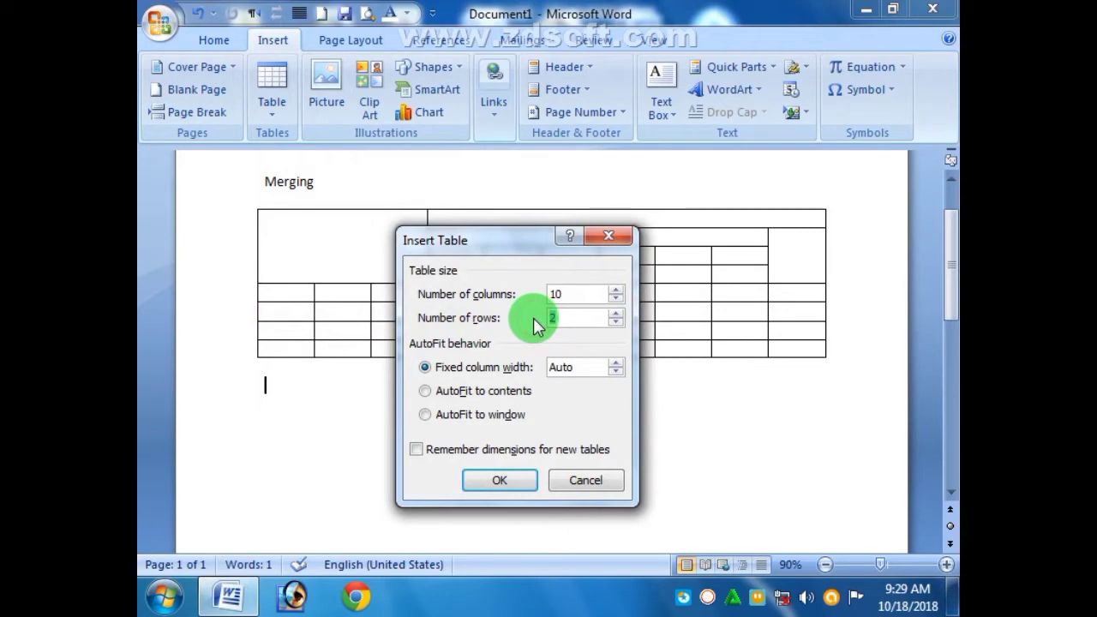
pyautogui.write('8')
pyautogui.click(499, 480)
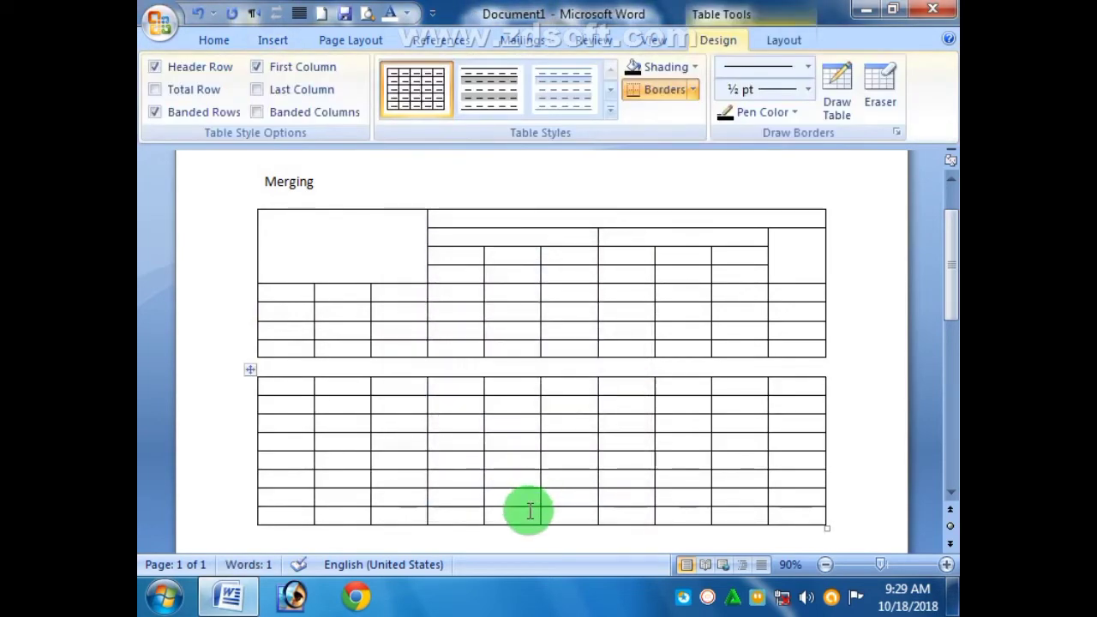
pyautogui.click(446, 426)
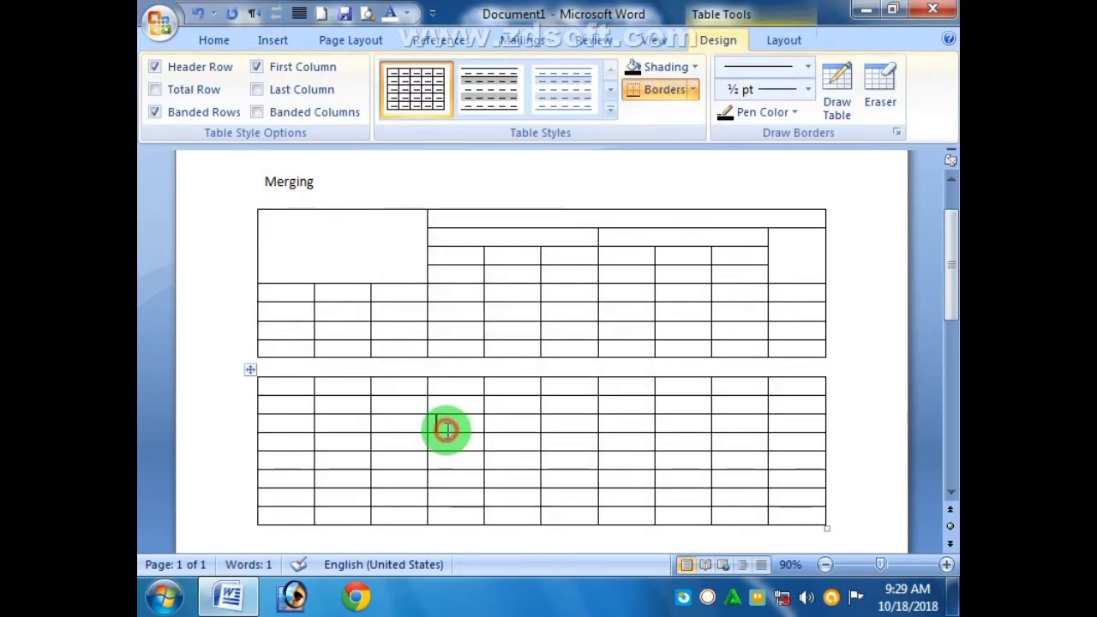
pyautogui.click(447, 277)
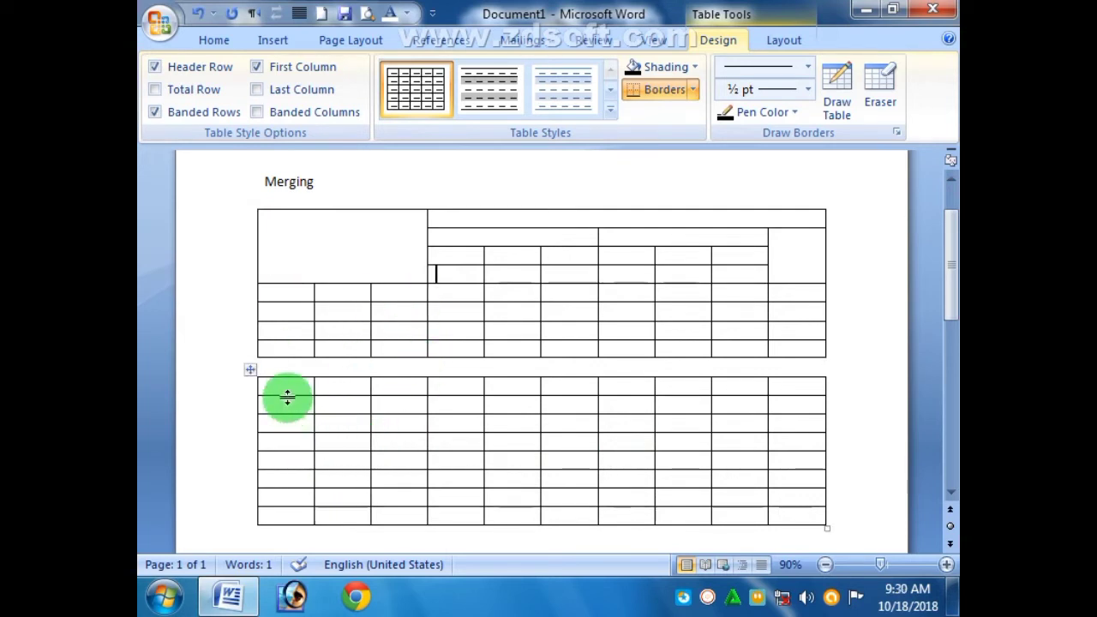
pyautogui.moveTo(293, 387); pyautogui.dragTo(416, 375)
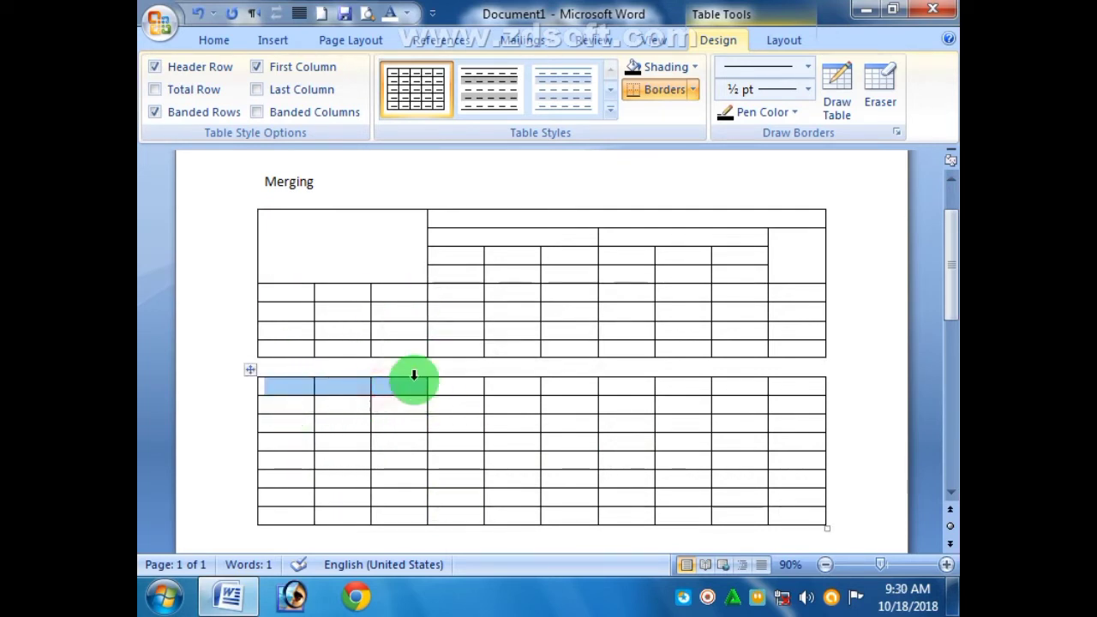
pyautogui.click(349, 259)
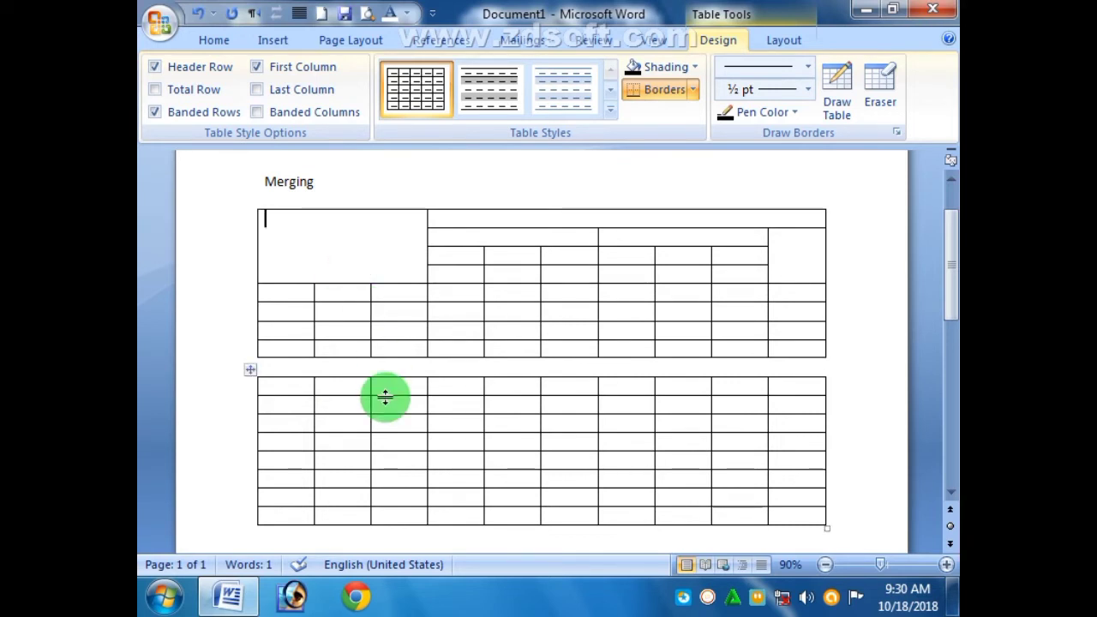
pyautogui.click(301, 381)
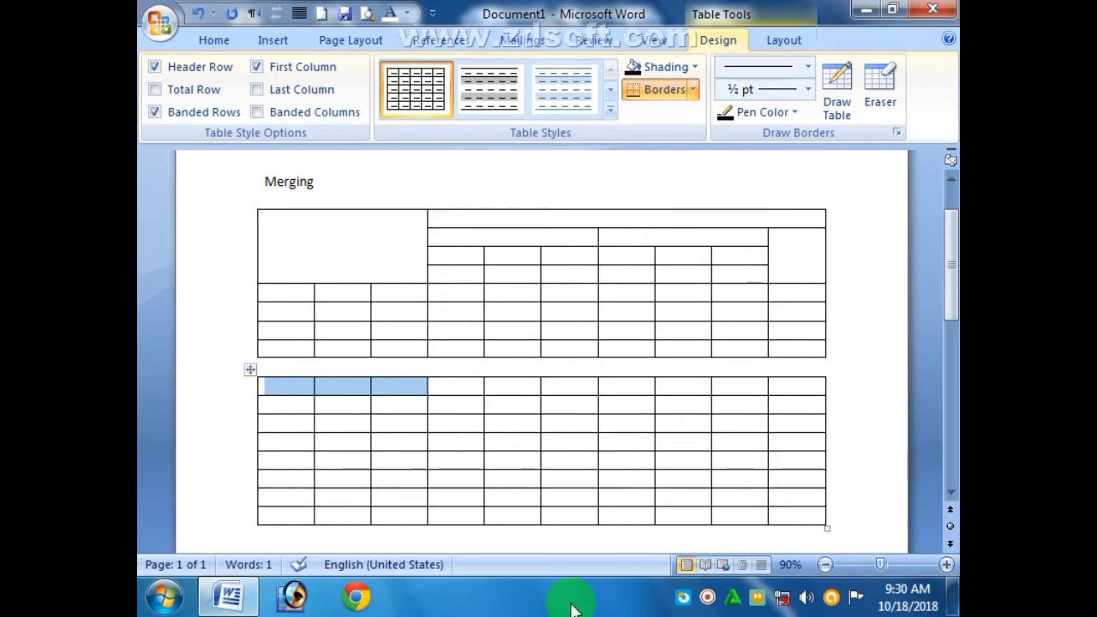
pyautogui.hotkey('shift', 'Down')
pyautogui.hotkey('shift', 'Down')
pyautogui.hotkey('shift', 'Down')
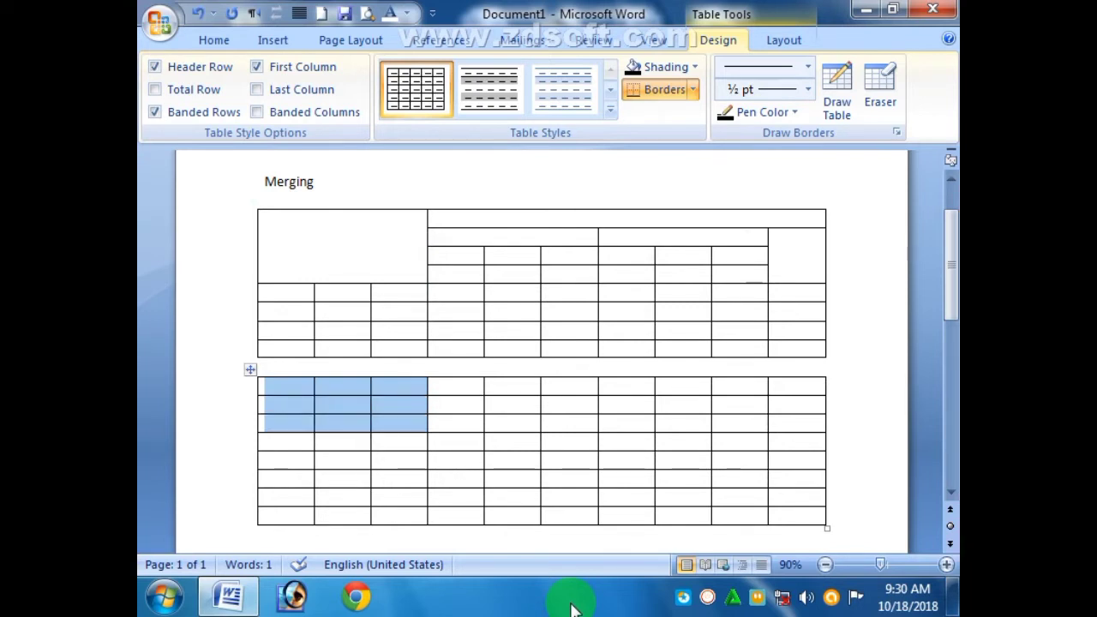
pyautogui.click(470, 442)
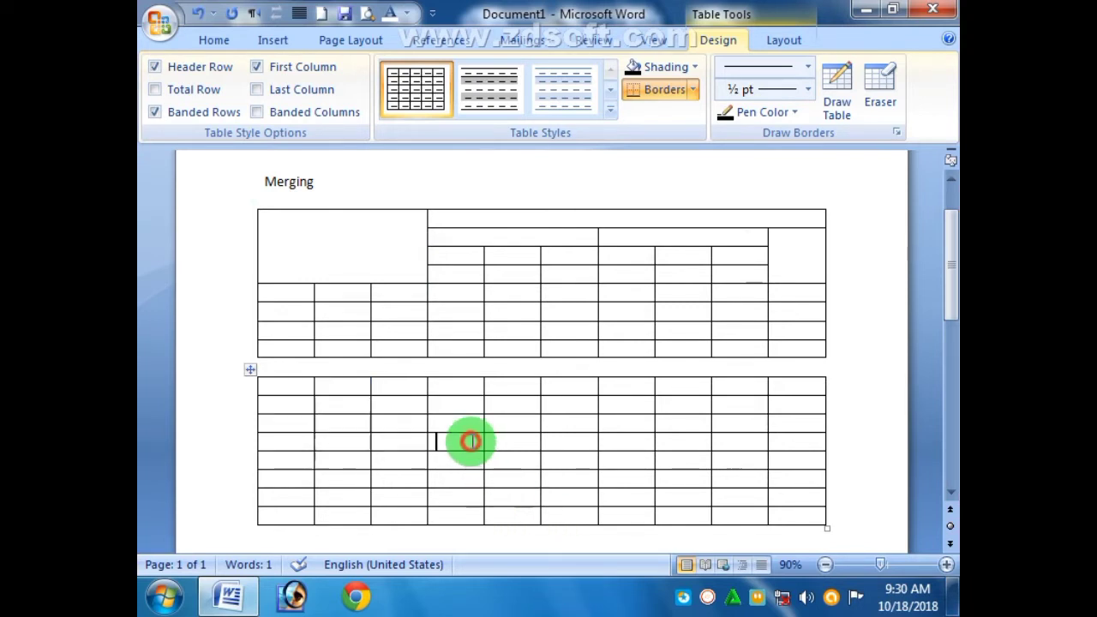
pyautogui.moveTo(291, 390); pyautogui.dragTo(393, 463)
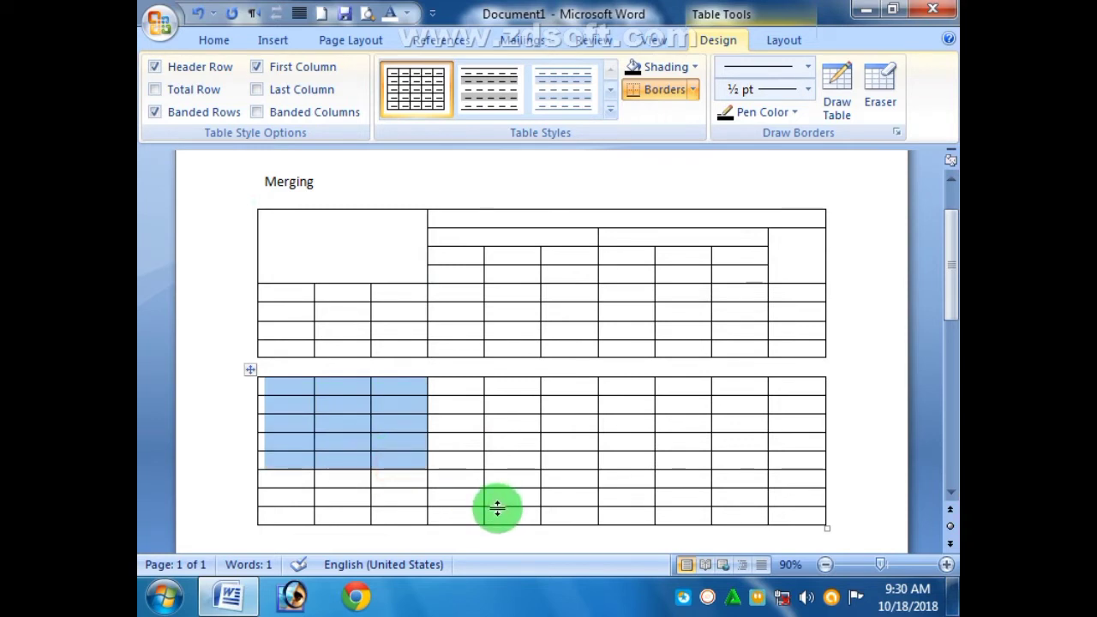
pyautogui.click(404, 541)
# - Merge the first three columns of the lower table's top four rows into one large cell
pyautogui.moveTo(294, 392); pyautogui.dragTo(403, 420)
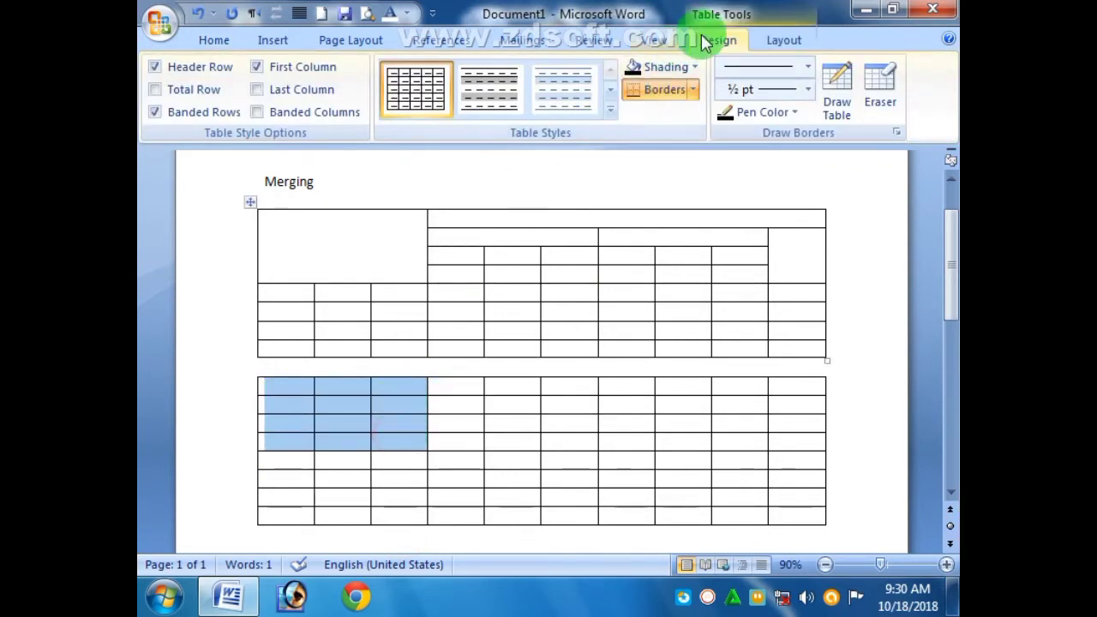
pyautogui.click(780, 43)
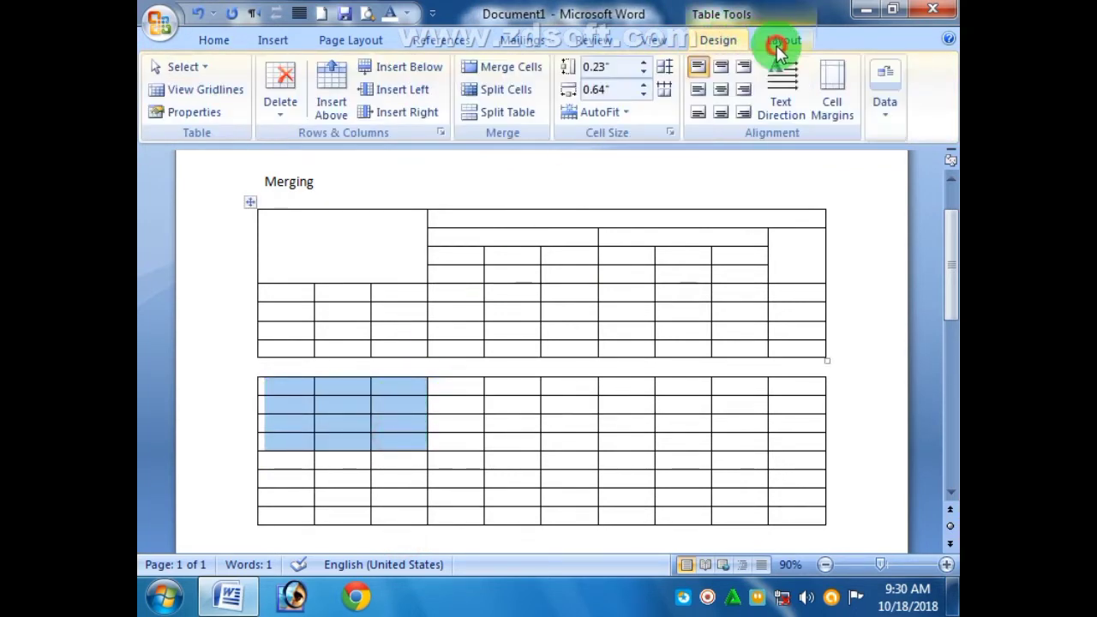
pyautogui.click(506, 67)
pyautogui.click(503, 532)
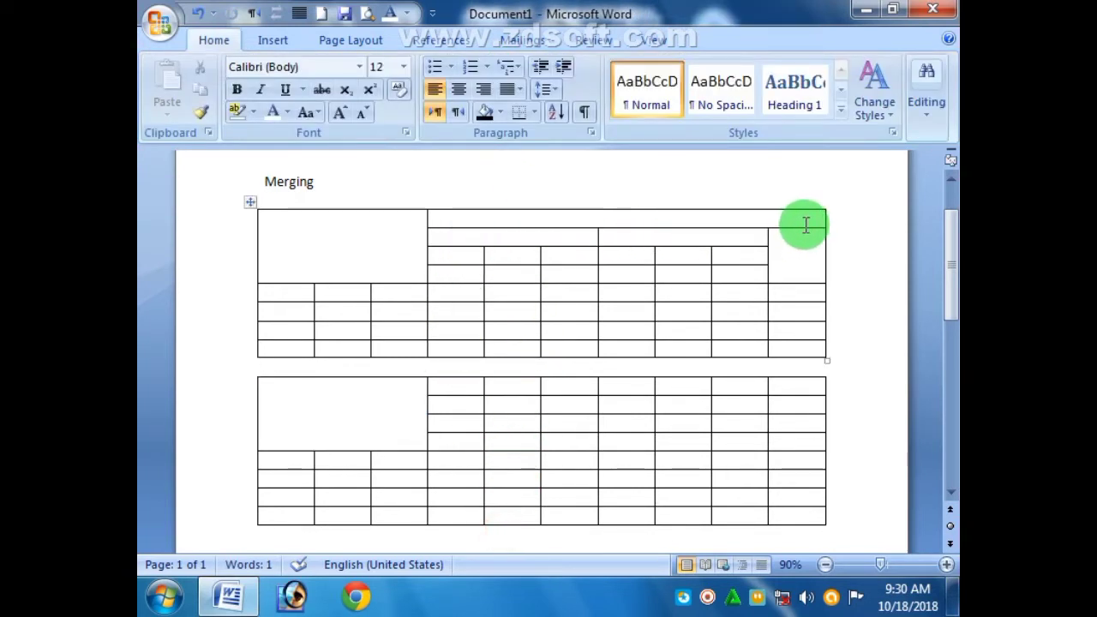
# - Merge the seven remaining cells in the first row of the lower table
pyautogui.moveTo(441, 386); pyautogui.dragTo(802, 381)
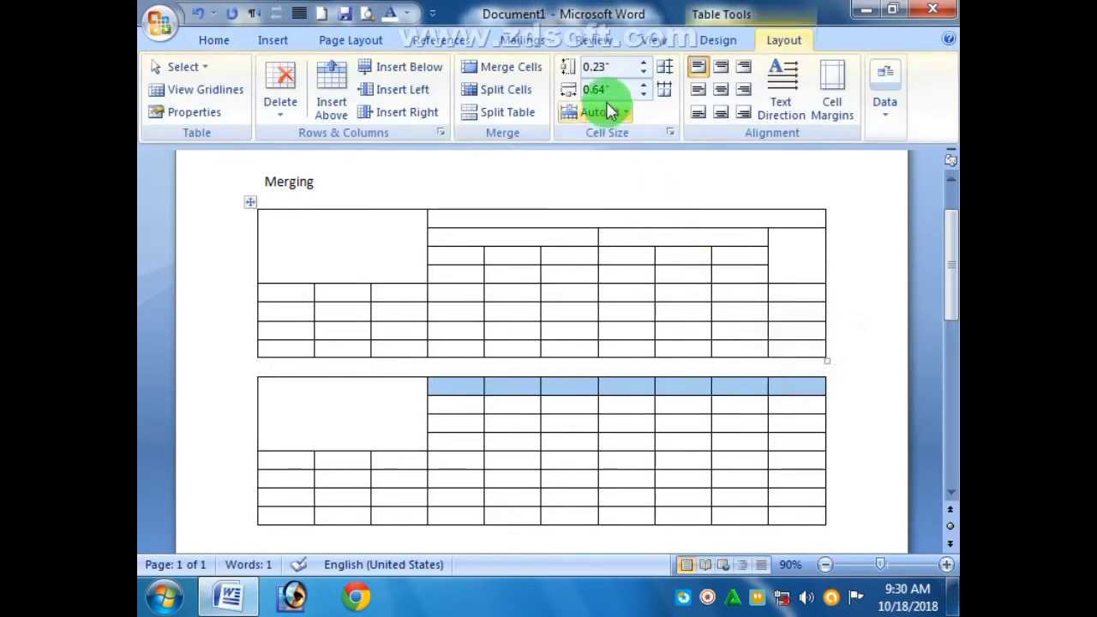
pyautogui.click(523, 68)
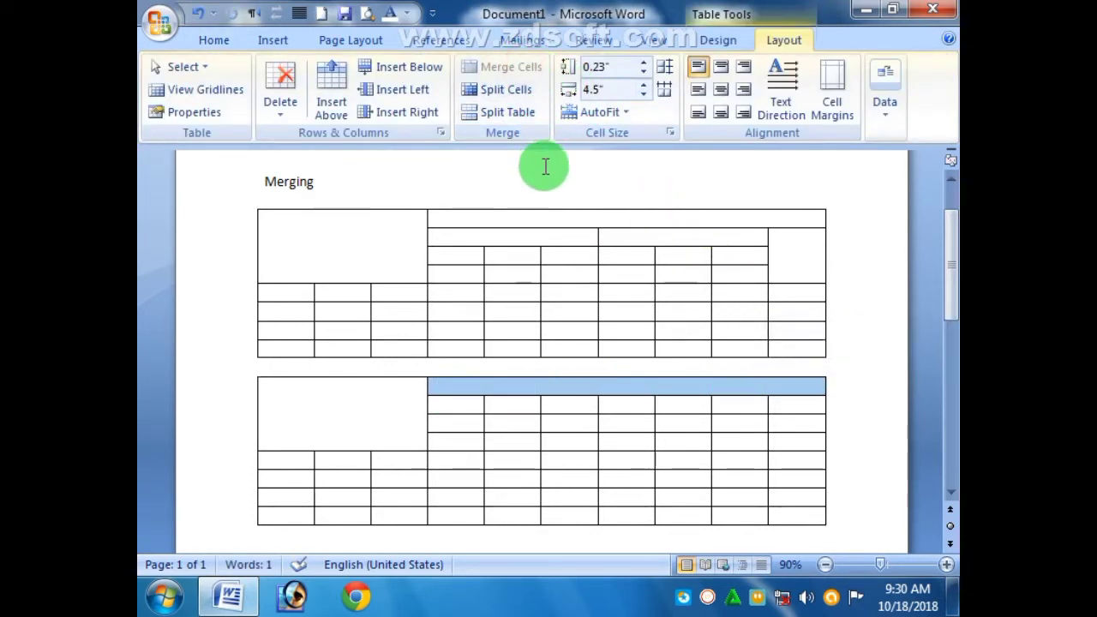
pyautogui.click(582, 540)
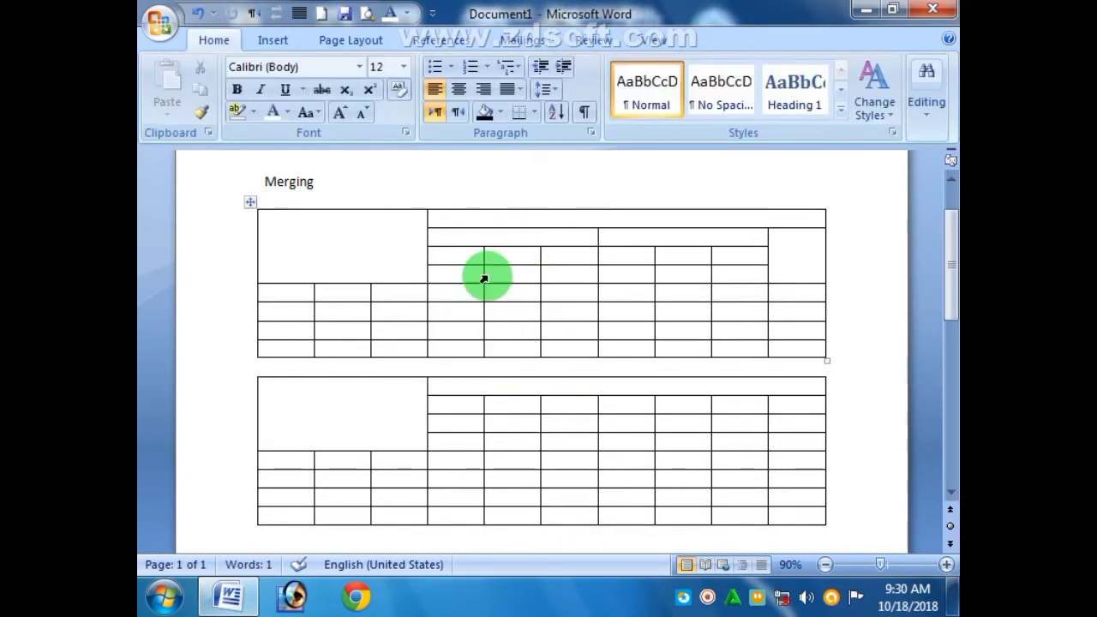
# - Merge the lower table's second-row cells in columns four to six, and merge those in columns seven to nine
pyautogui.moveTo(453, 404); pyautogui.dragTo(566, 405)
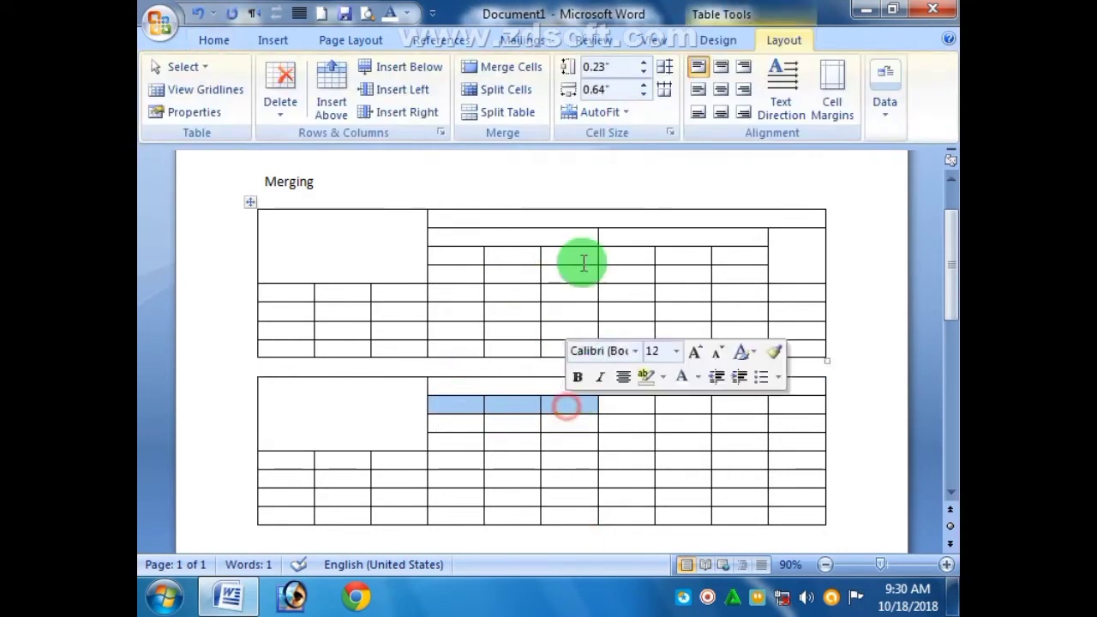
pyautogui.click(527, 70)
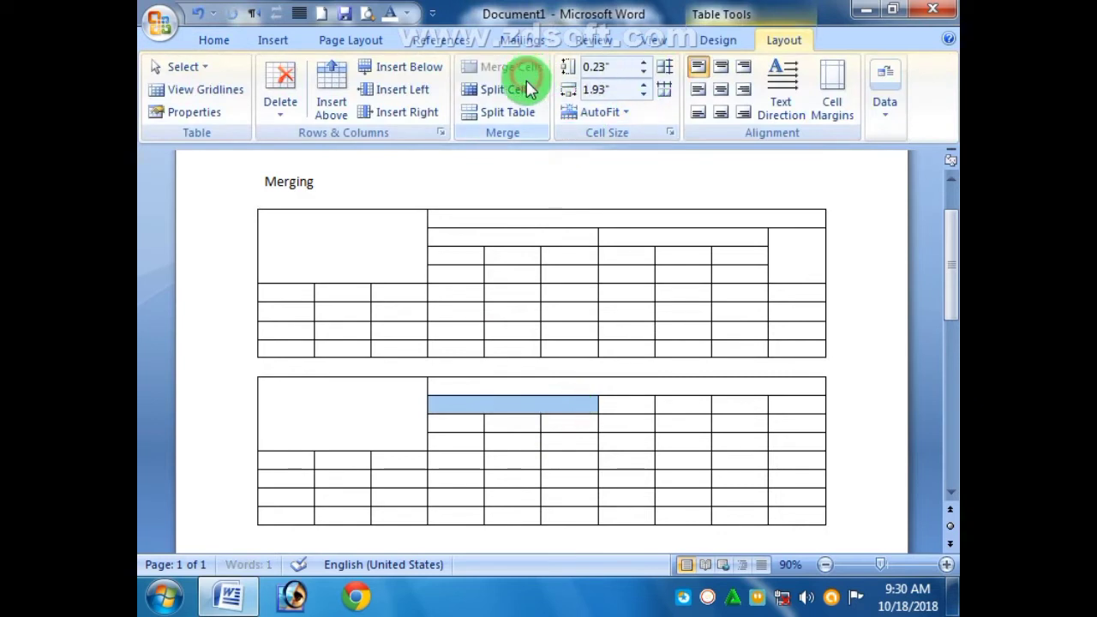
pyautogui.click(645, 241)
pyautogui.moveTo(630, 414); pyautogui.dragTo(716, 406)
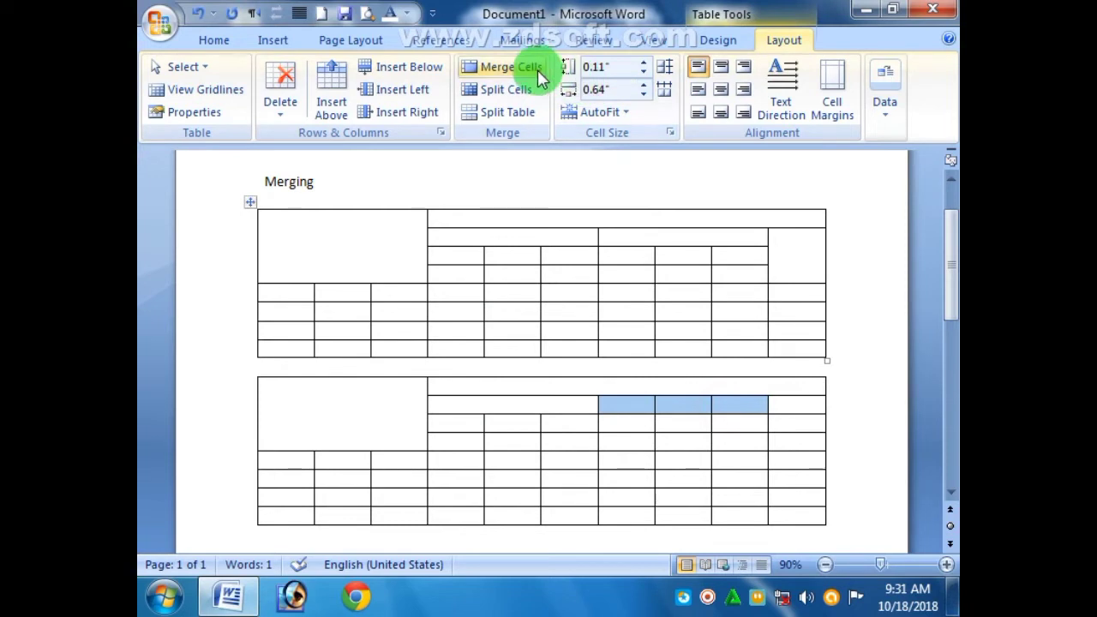
pyautogui.click(527, 67)
pyautogui.click(845, 381)
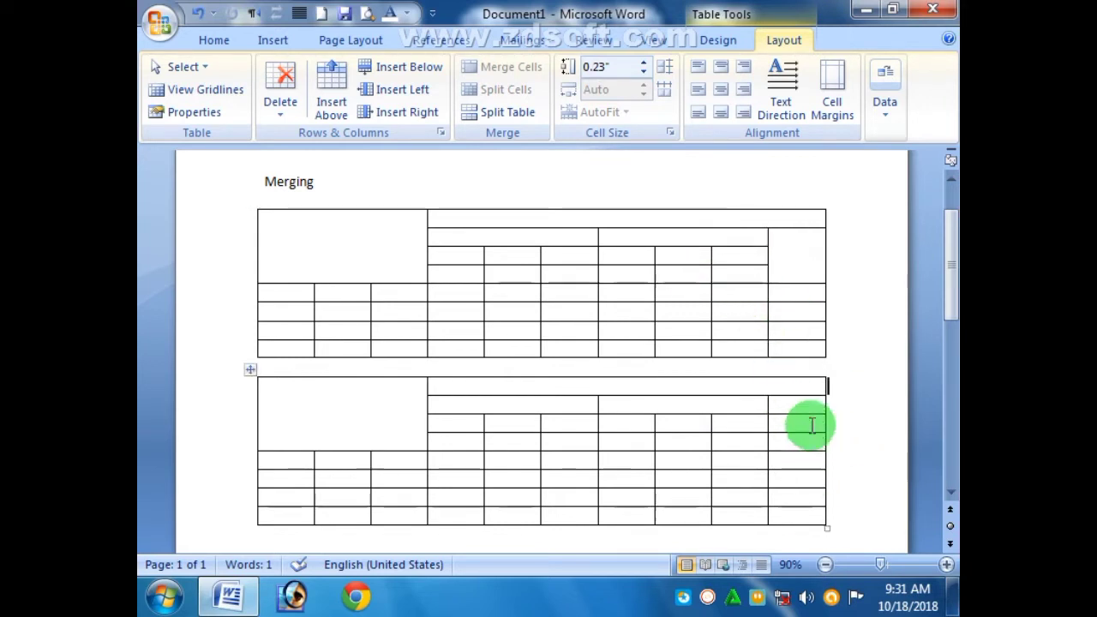
# - Merge the last column's cells in rows two to four of the lower table
pyautogui.click(794, 403)
pyautogui.moveTo(797, 403); pyautogui.dragTo(796, 439)
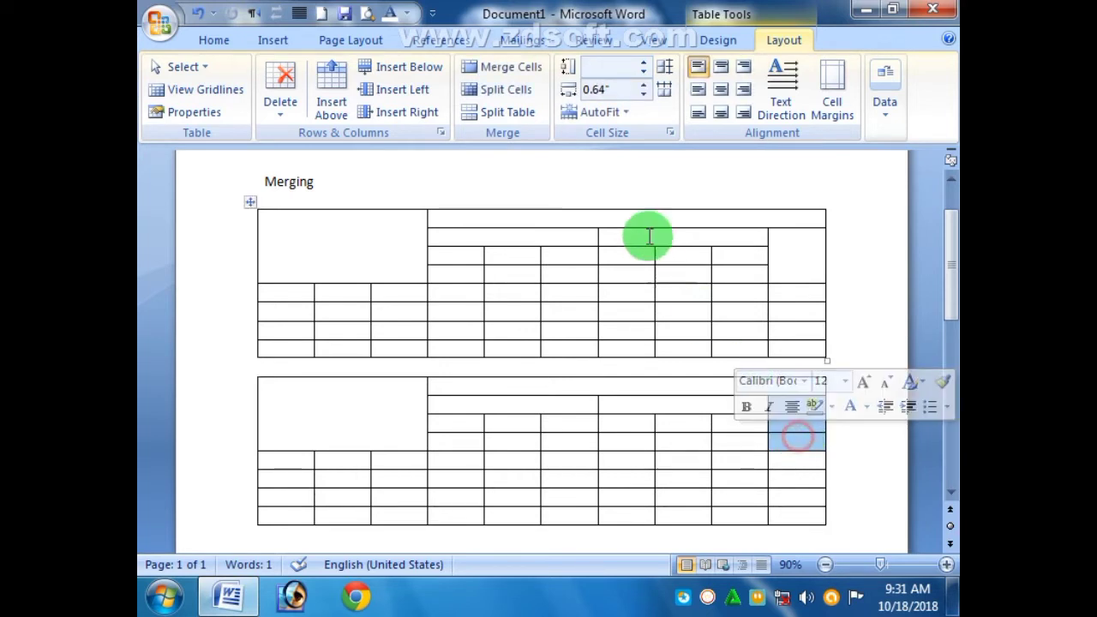
pyautogui.click(497, 67)
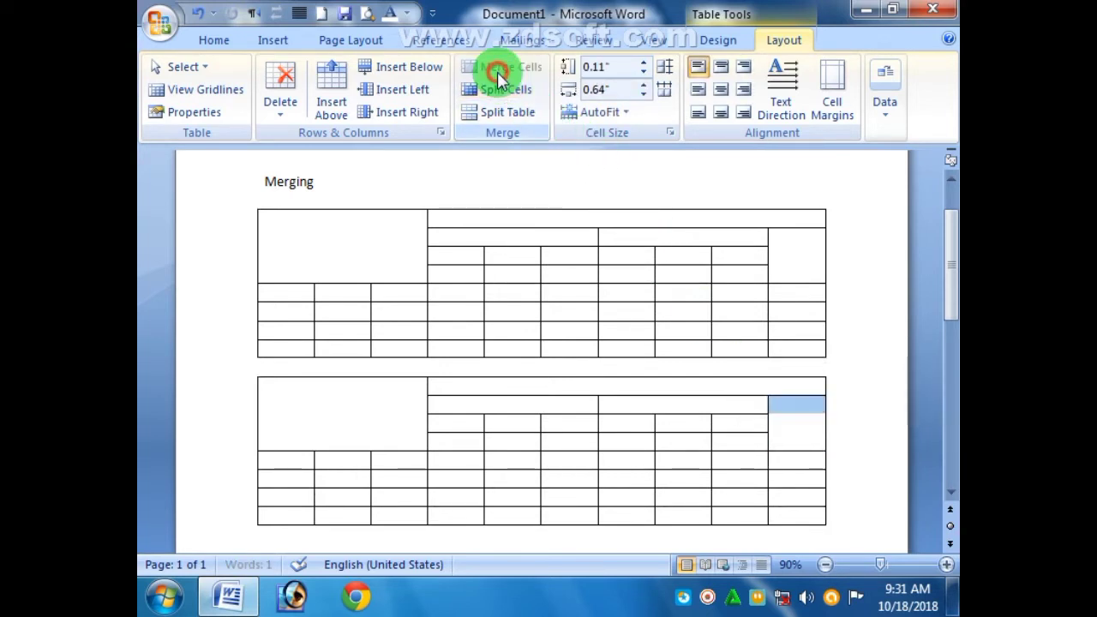
pyautogui.click(865, 452)
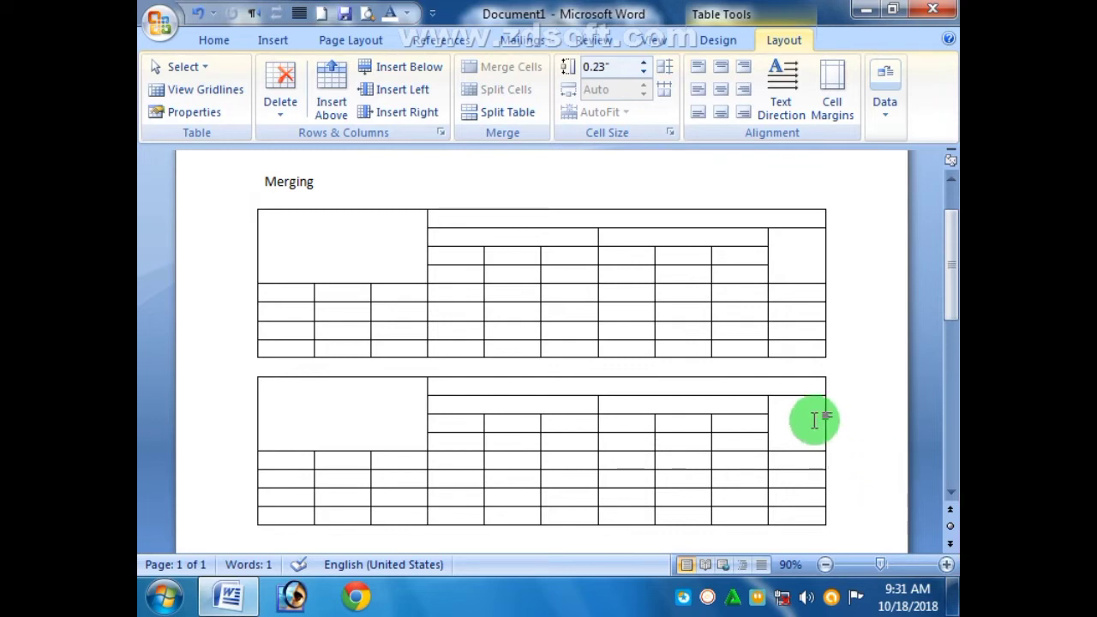
# - Delete the entire lower table
pyautogui.scroll(-10, 811, 420)
pyautogui.scroll(5, 708, 399)
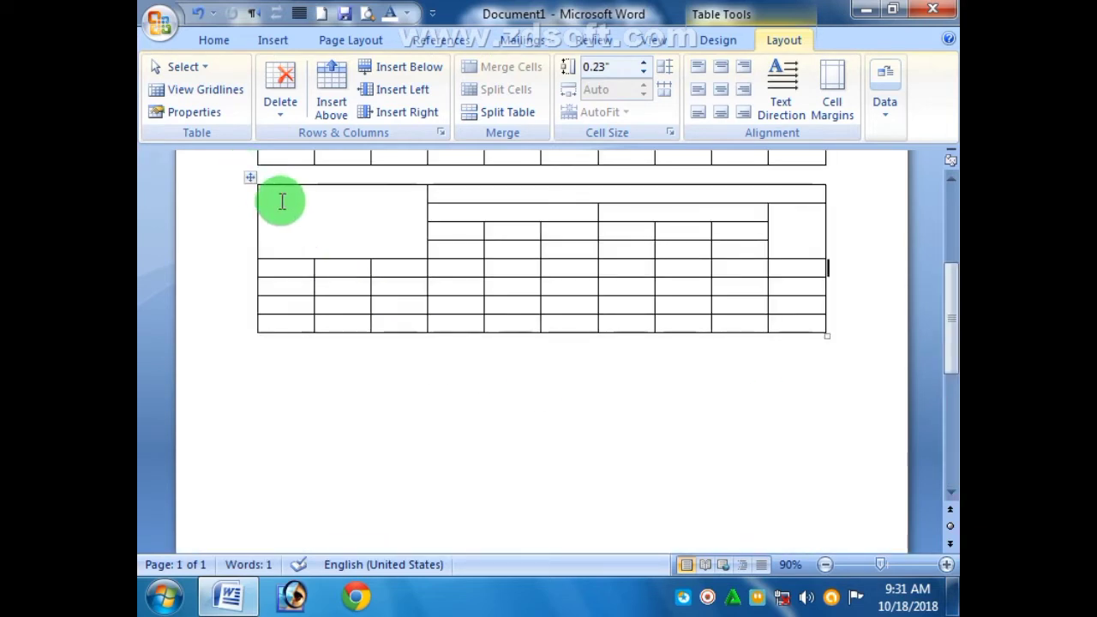
pyautogui.click(249, 178)
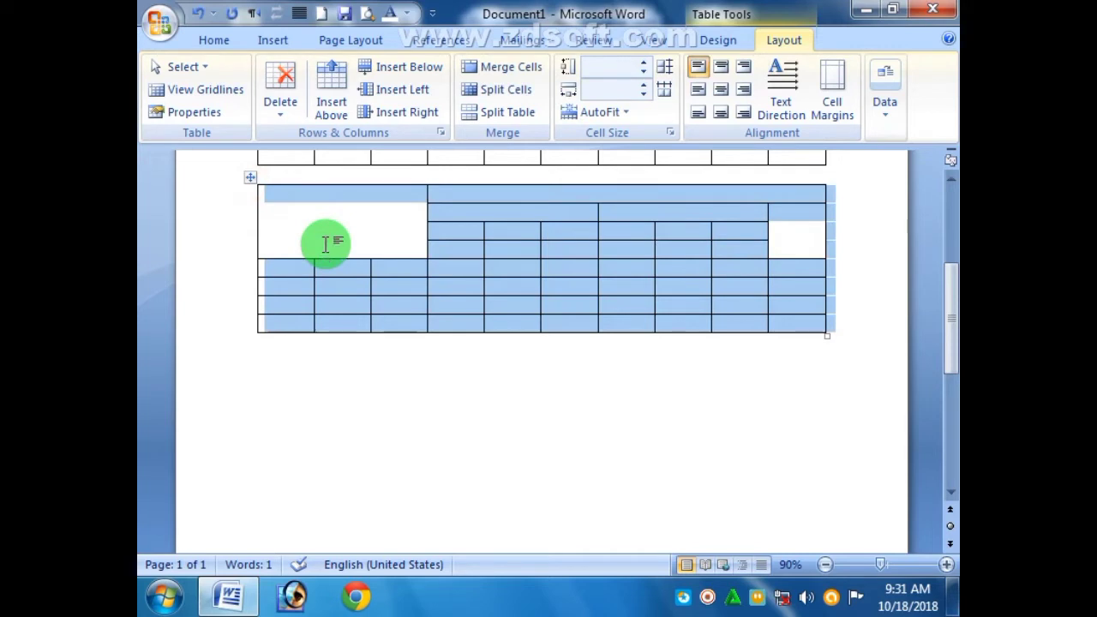
pyautogui.press('BackSpace')
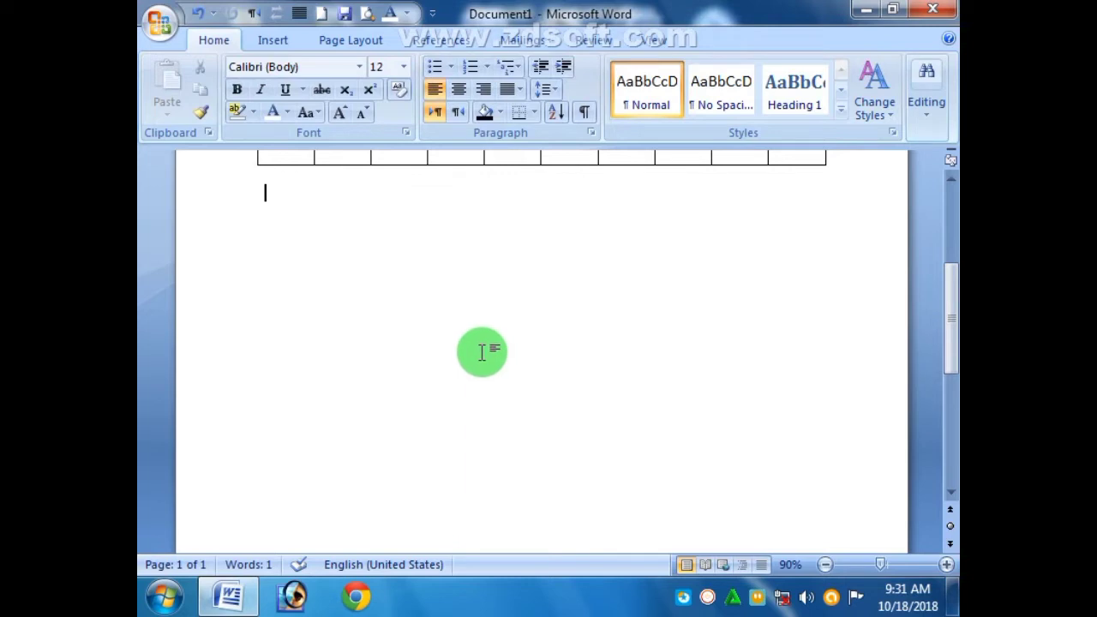
# - Draw the outer border of a new table freehand below the remaining table with Draw Table, nearly as wide as that table
pyautogui.click(267, 40)
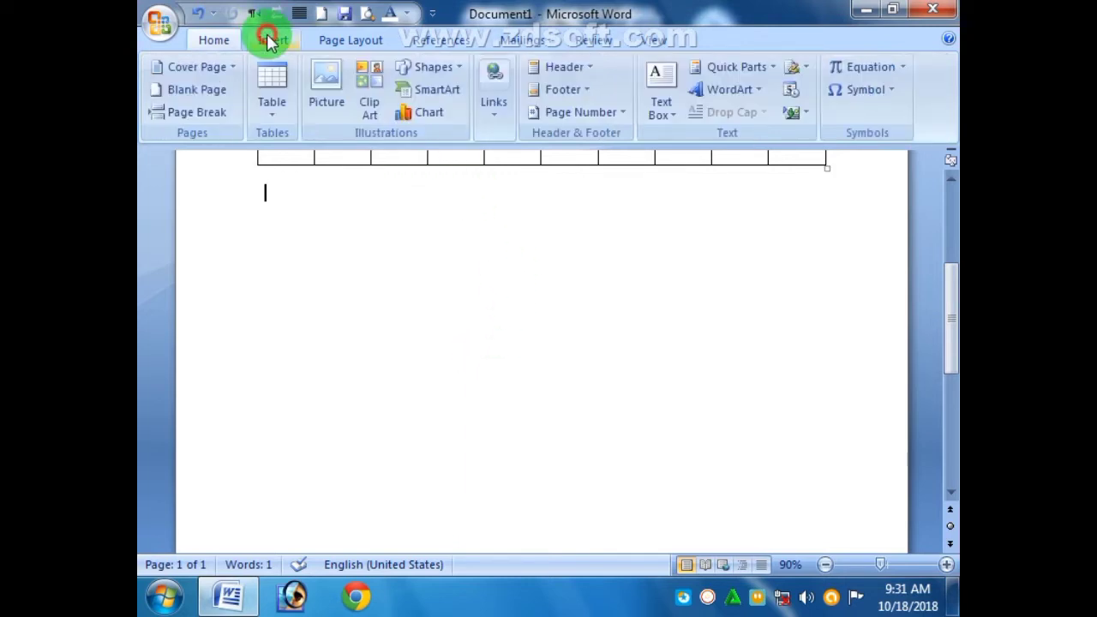
pyautogui.click(272, 116)
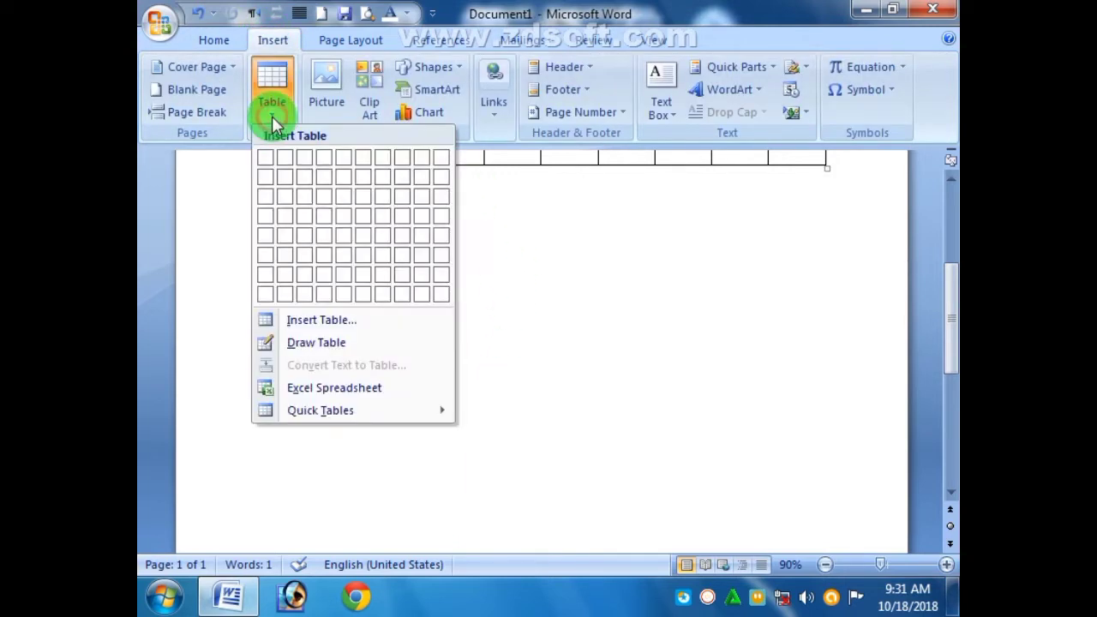
pyautogui.click(342, 343)
pyautogui.moveTo(270, 199)
pyautogui.mouseDown()
pyautogui.moveTo(528, 380)
pyautogui.moveTo(797, 455)
pyautogui.mouseUp()
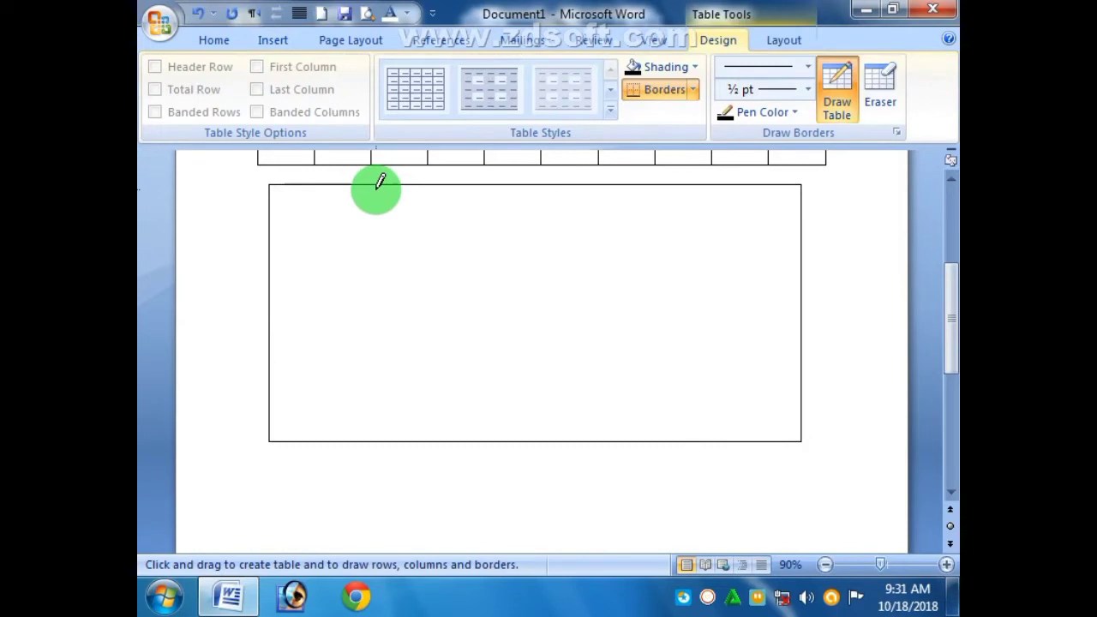
# - Divide the drawn table with a vertical line about one fifth across and a full-width horizontal line about one third down
pyautogui.moveTo(379, 182); pyautogui.dragTo(374, 343)
pyautogui.moveTo(271, 284)
pyautogui.mouseDown()
pyautogui.moveTo(275, 267)
pyautogui.moveTo(576, 282)
pyautogui.mouseUp()
pyautogui.click(313, 274)
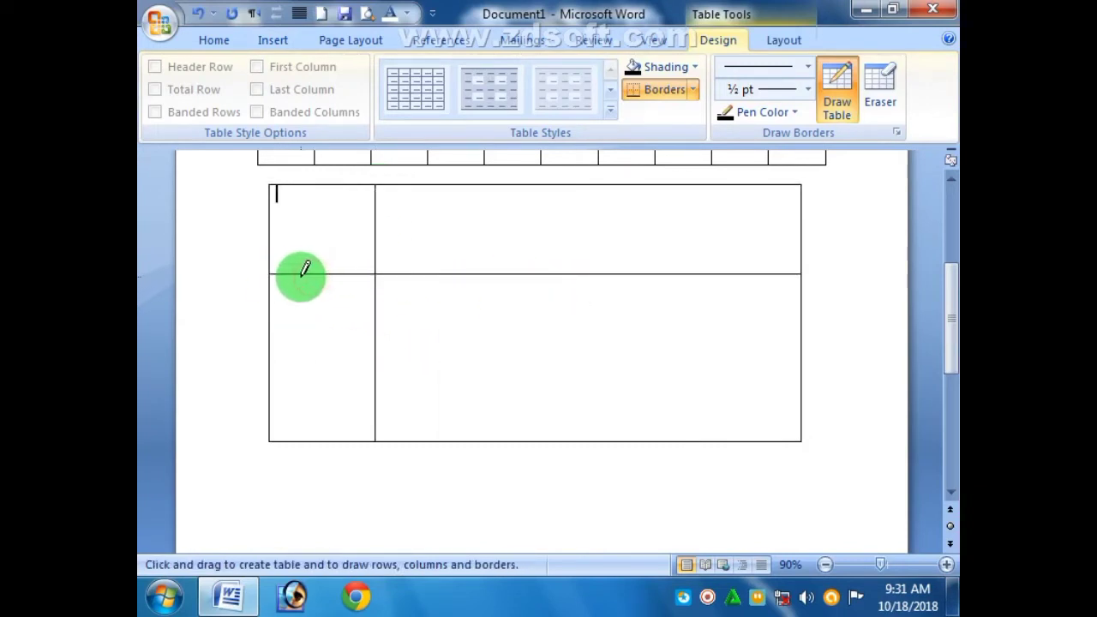
# - Draw two vertical lines in the drawn table's lower-left cell and two horizontal lines across its upper-right cell, making three parts in each
pyautogui.moveTo(302, 275); pyautogui.dragTo(299, 377)
pyautogui.moveTo(336, 276); pyautogui.dragTo(339, 384)
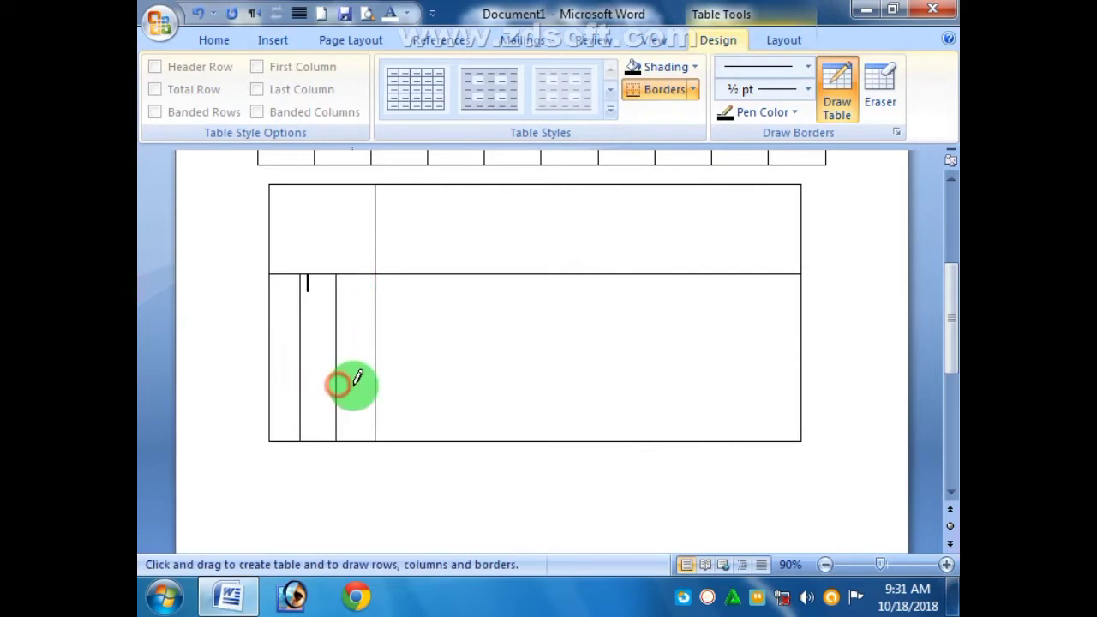
pyautogui.moveTo(377, 204); pyautogui.dragTo(594, 206)
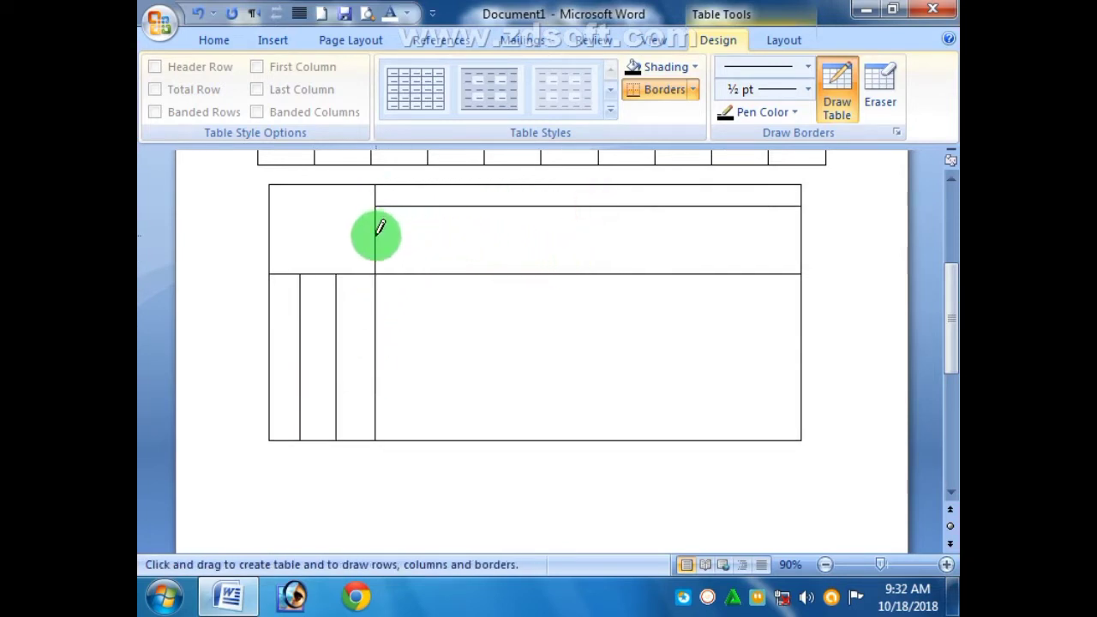
pyautogui.moveTo(380, 233); pyautogui.dragTo(645, 237)
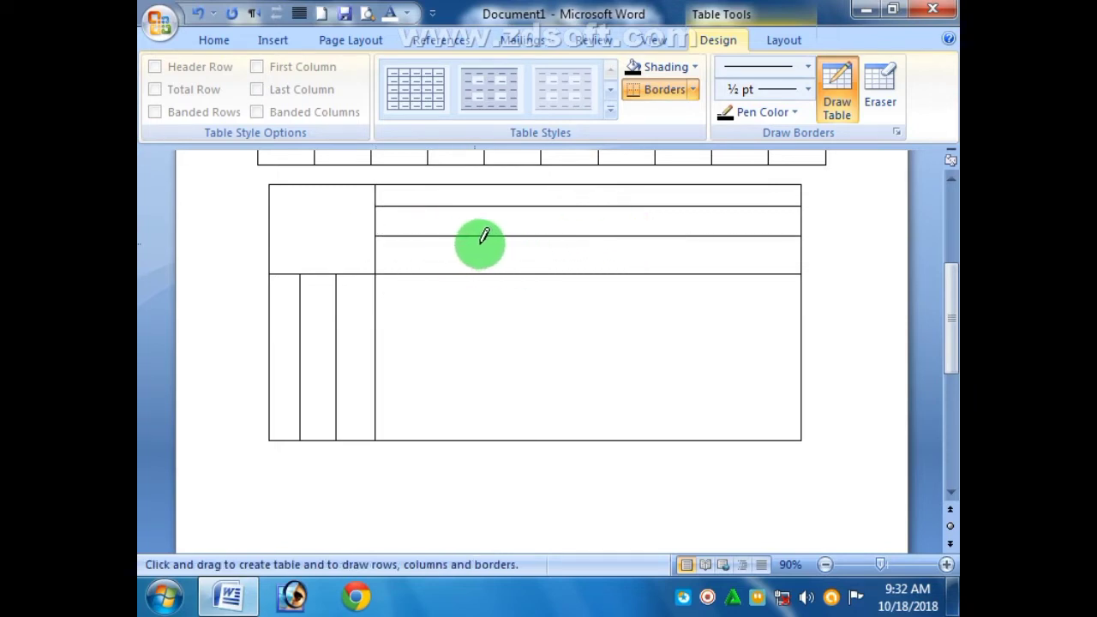
# - Draw three vertical lines through the wide section below its first header row, and three full-width horizontal lines across the table's lower section
pyautogui.moveTo(496, 221); pyautogui.dragTo(502, 369)
pyautogui.moveTo(615, 206); pyautogui.dragTo(617, 358)
pyautogui.moveTo(704, 211); pyautogui.dragTo(703, 350)
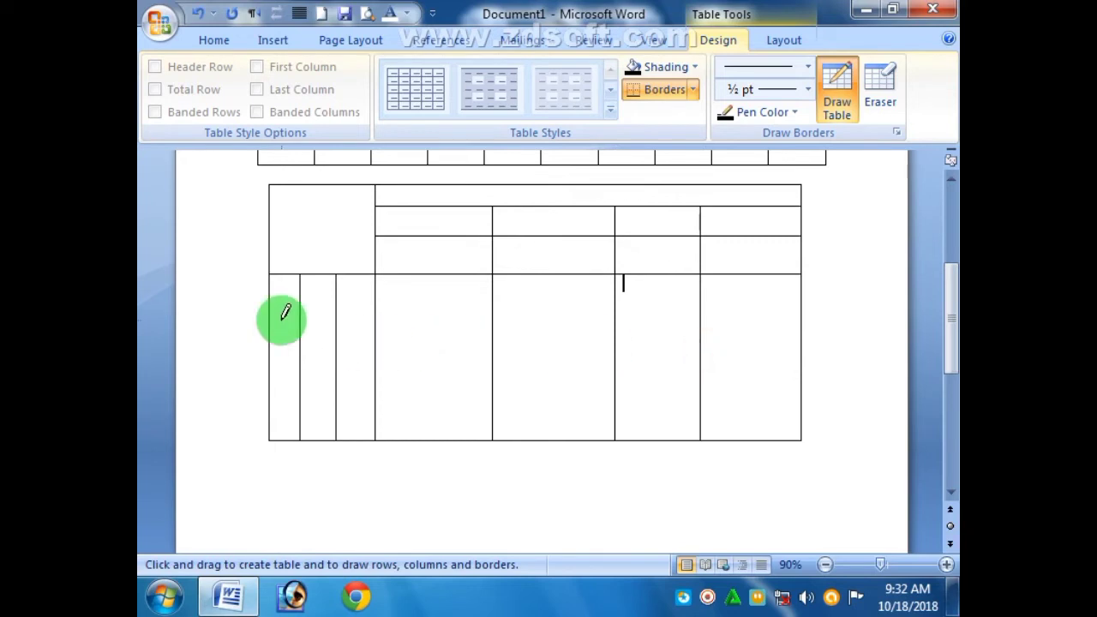
pyautogui.moveTo(282, 311); pyautogui.dragTo(774, 298)
pyautogui.moveTo(274, 363); pyautogui.dragTo(749, 374)
pyautogui.moveTo(270, 413); pyautogui.dragTo(759, 409)
# - Erase the three vertical borders in the second header row of the drawn table with the Eraser
pyautogui.scroll(6, 635, 482)
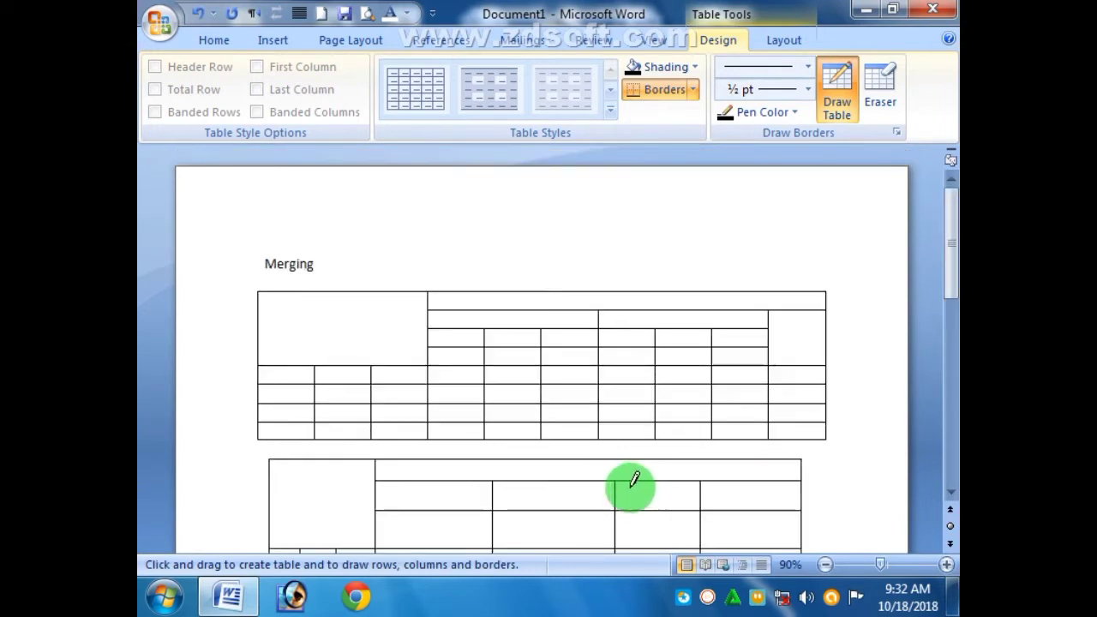
pyautogui.scroll(-8, 634, 482)
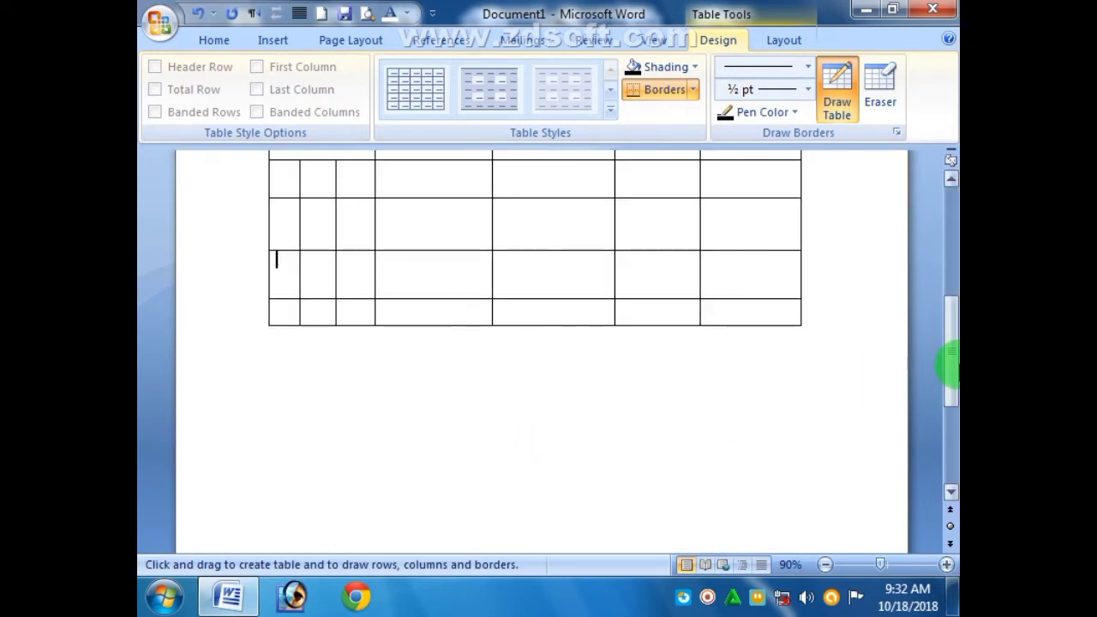
pyautogui.moveTo(951, 368); pyautogui.dragTo(948, 314)
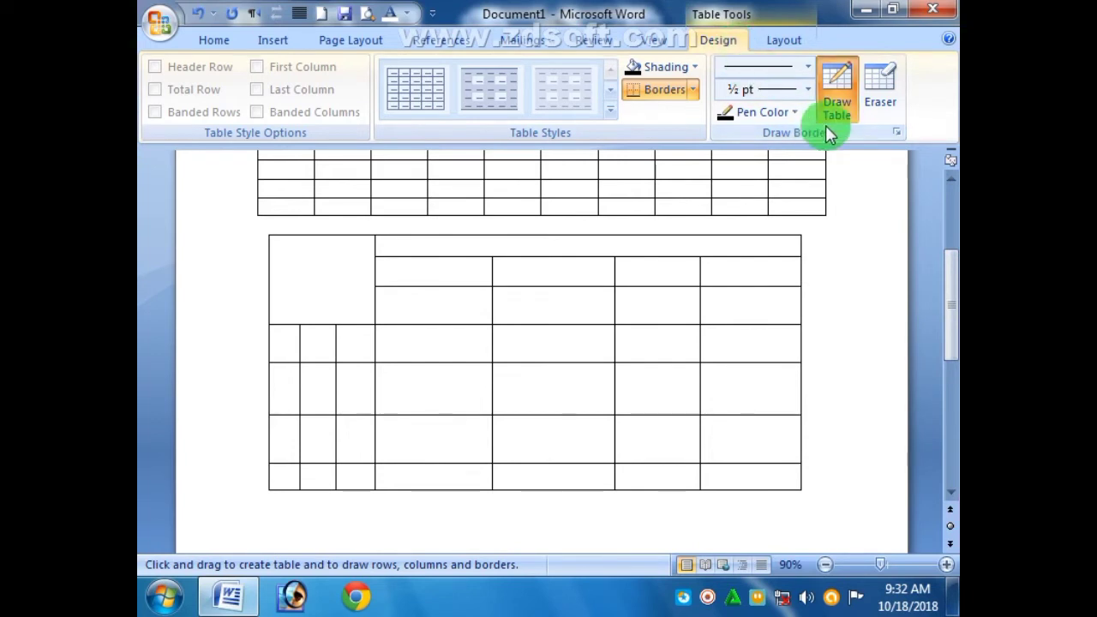
pyautogui.click(880, 110)
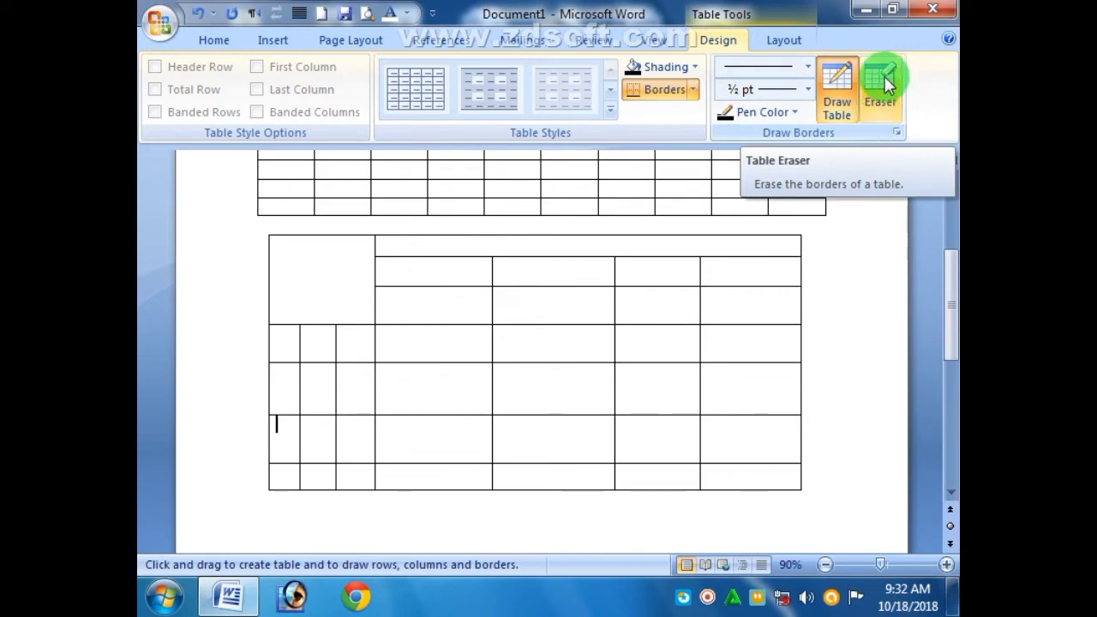
pyautogui.click(495, 279)
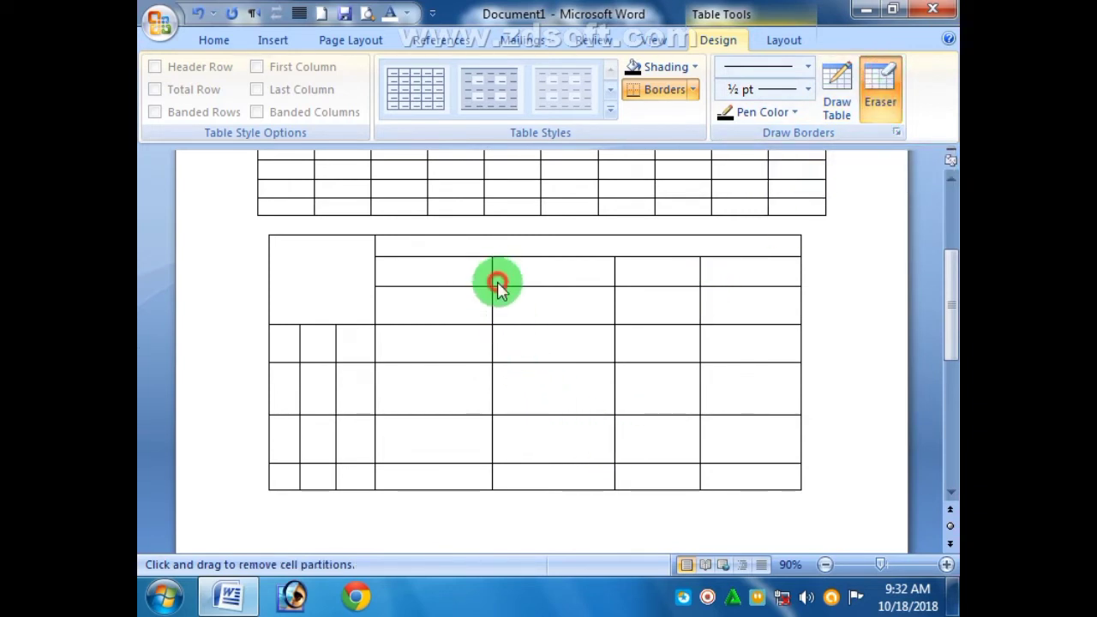
pyautogui.click(614, 271)
pyautogui.click(700, 272)
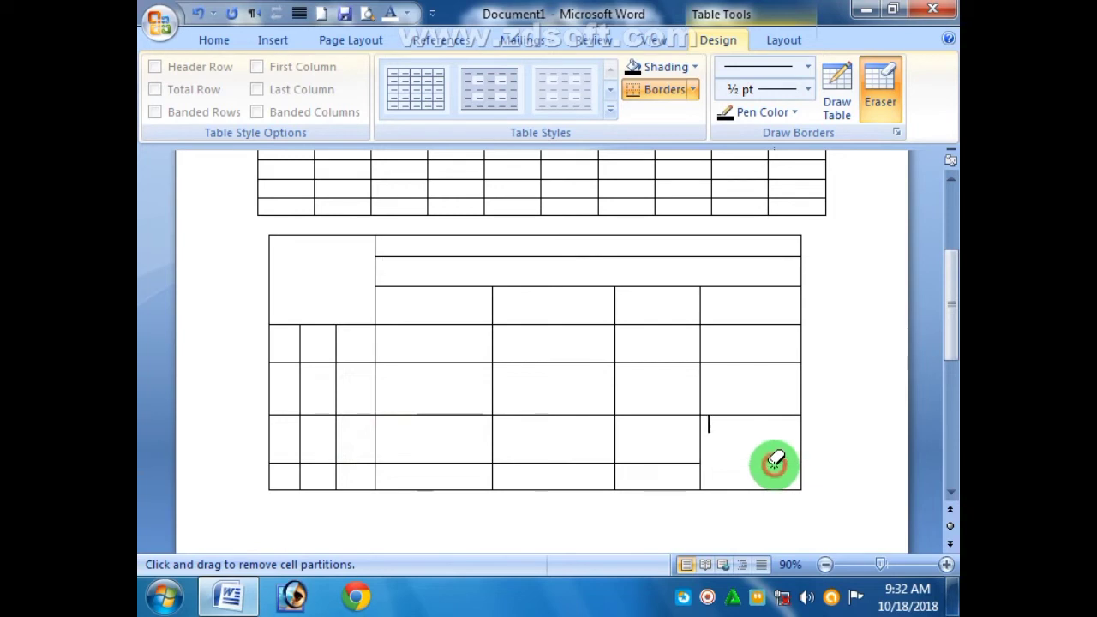
# - Erase the horizontal borders between the last column's bottom four cells and turn off the Eraser
pyautogui.click(752, 415)
pyautogui.click(752, 362)
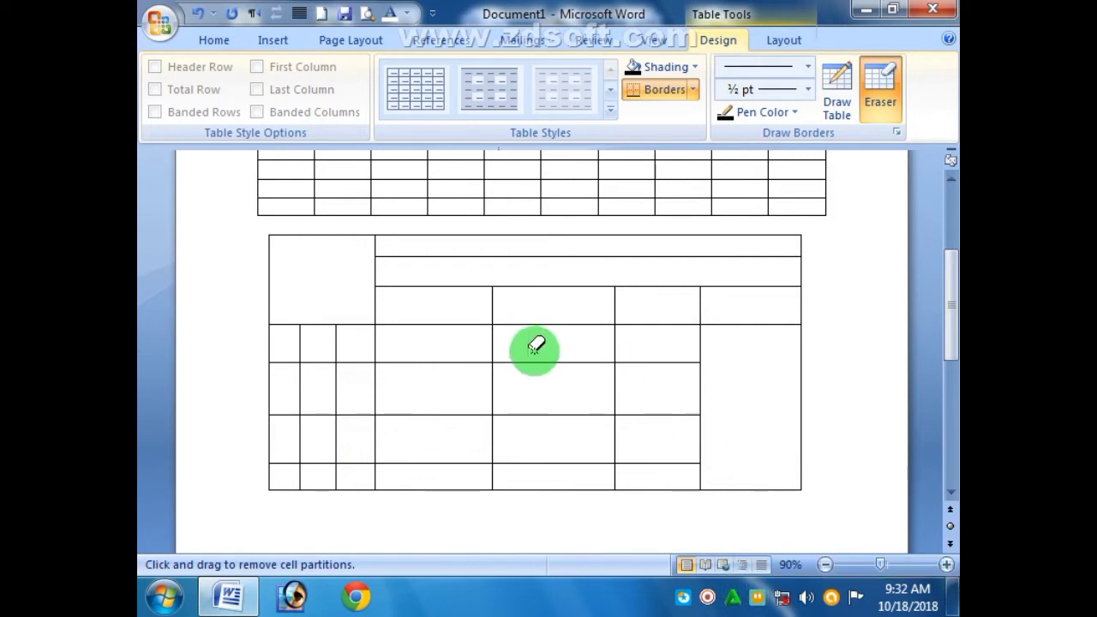
pyautogui.click(883, 103)
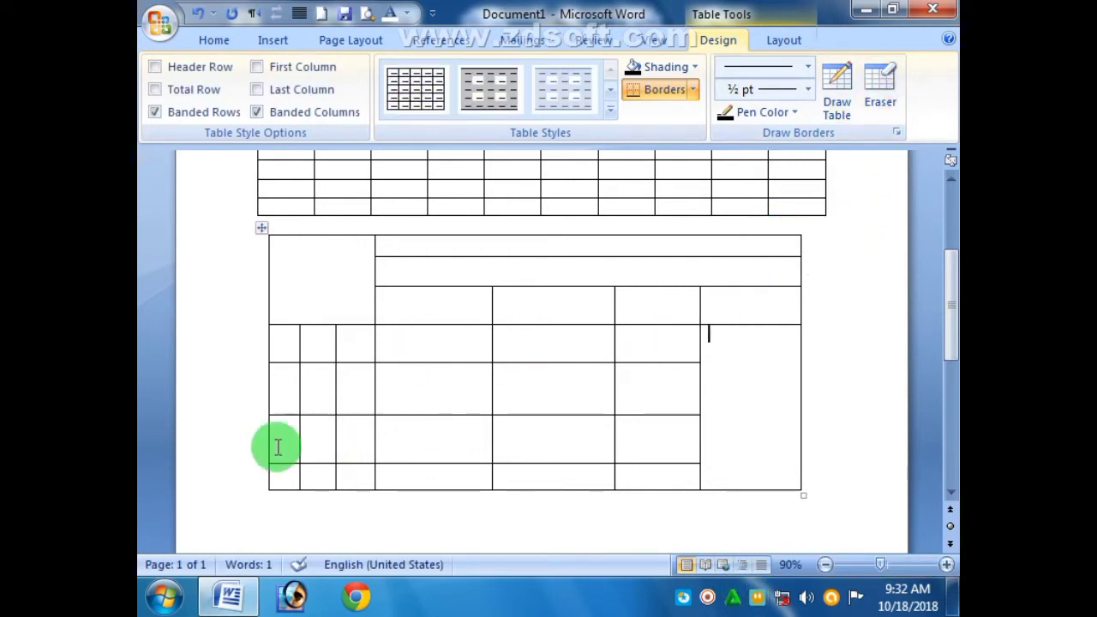
# - Start Microsoft Office Excel 2007, maximize its window and select cell D10 in the blank workbook
pyautogui.click(167, 594)
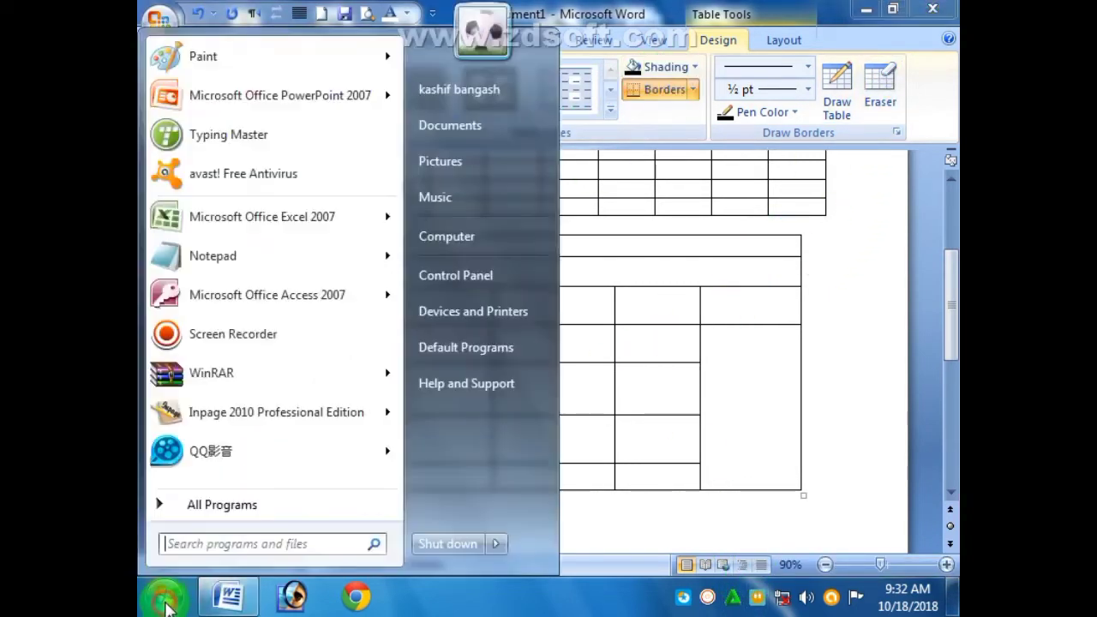
pyautogui.click(218, 505)
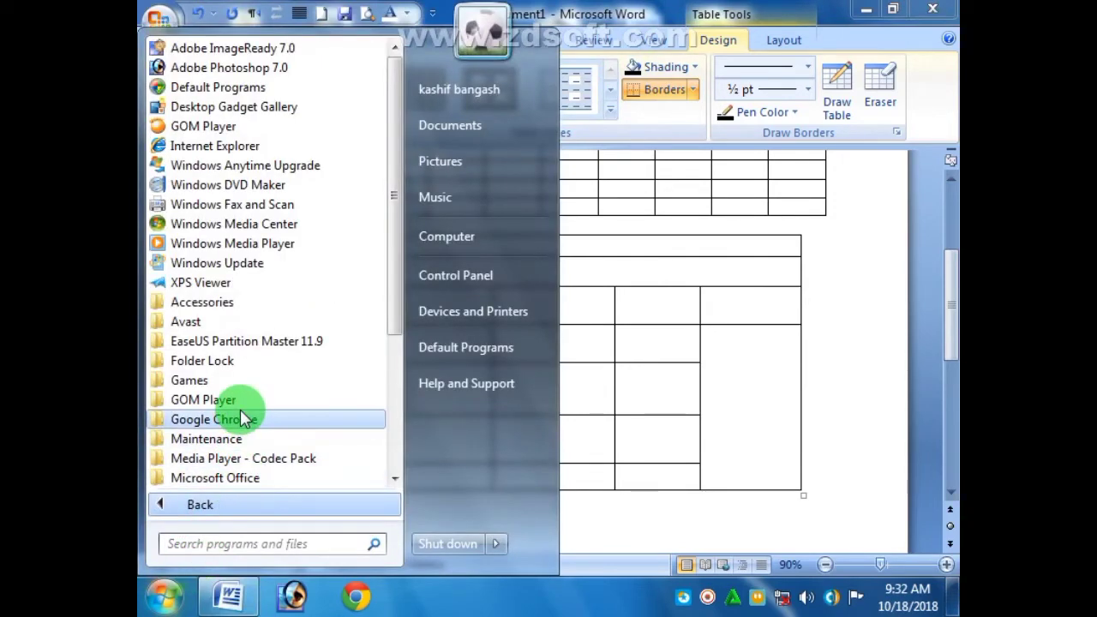
pyautogui.scroll(-3, 245, 428)
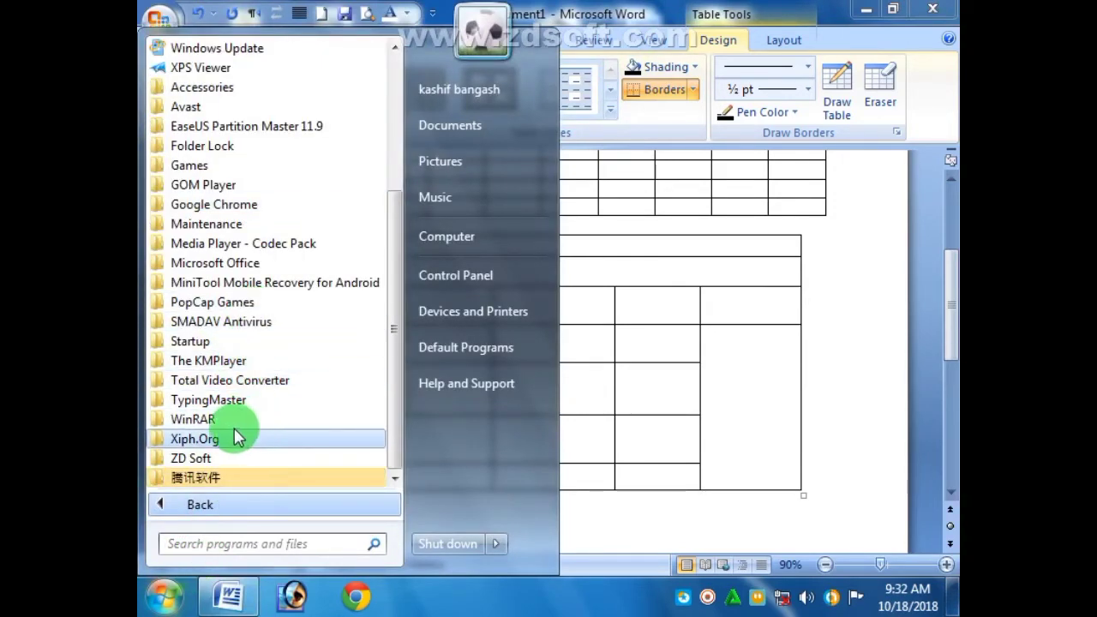
pyautogui.click(247, 270)
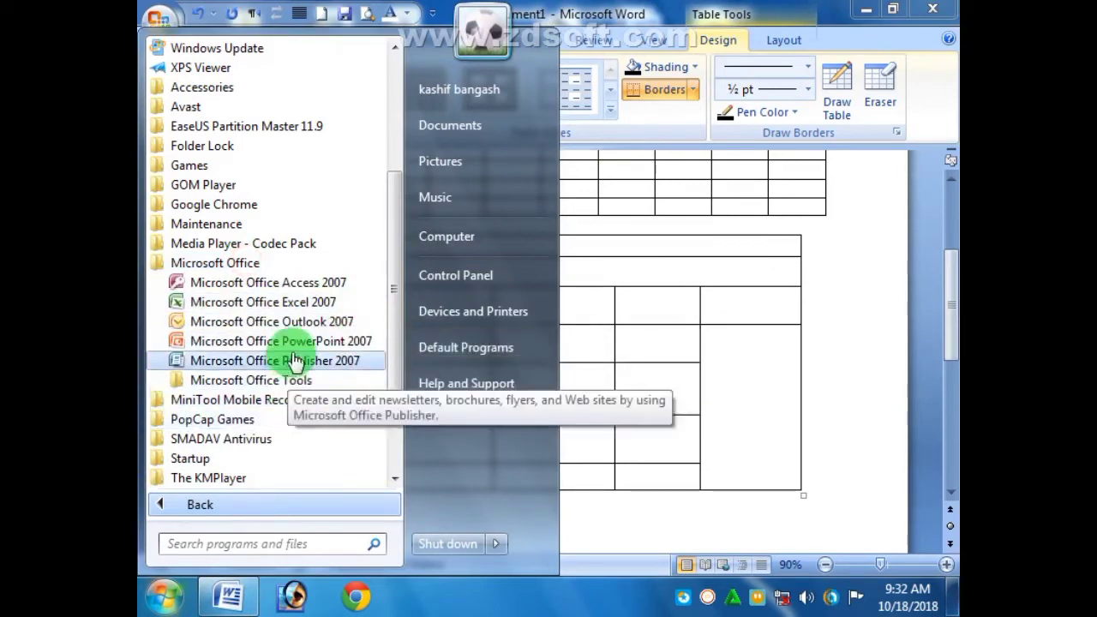
pyautogui.click(293, 300)
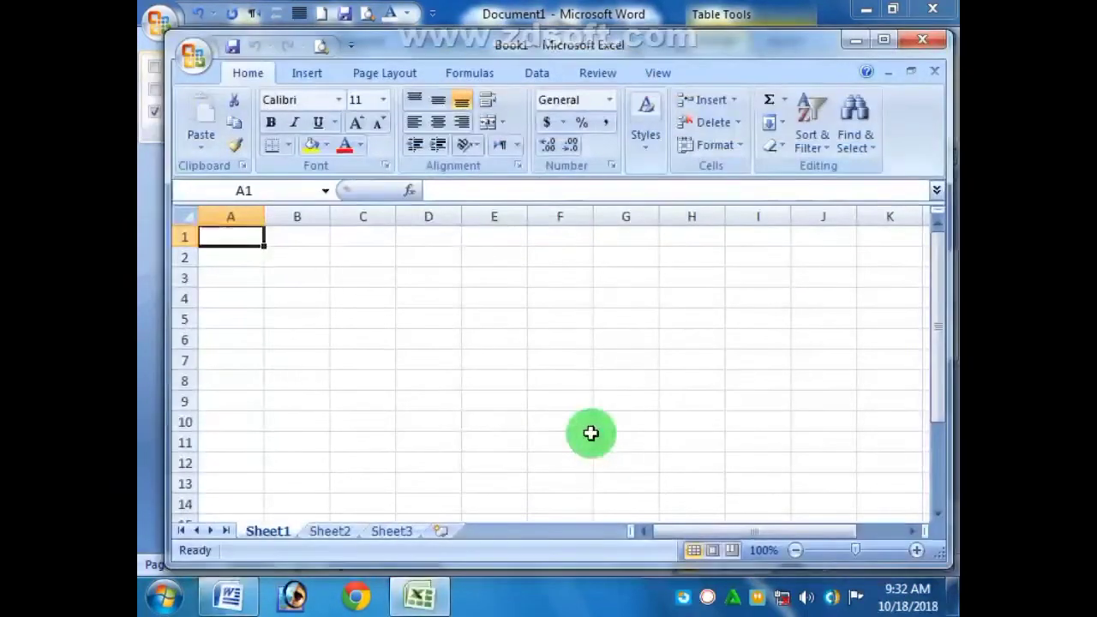
pyautogui.click(884, 40)
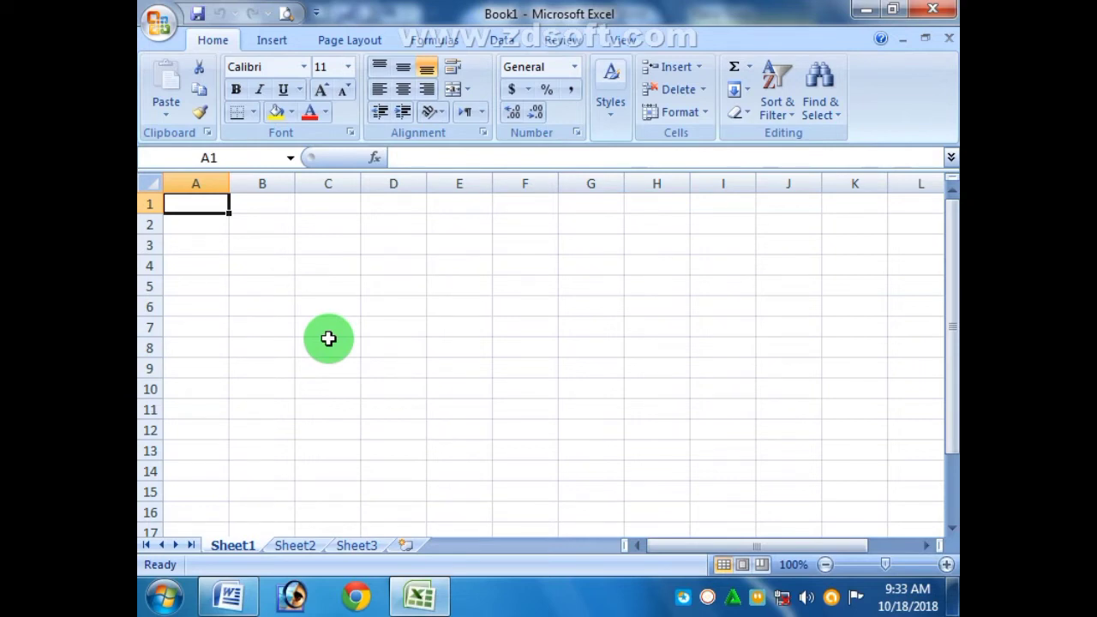
pyautogui.click(395, 387)
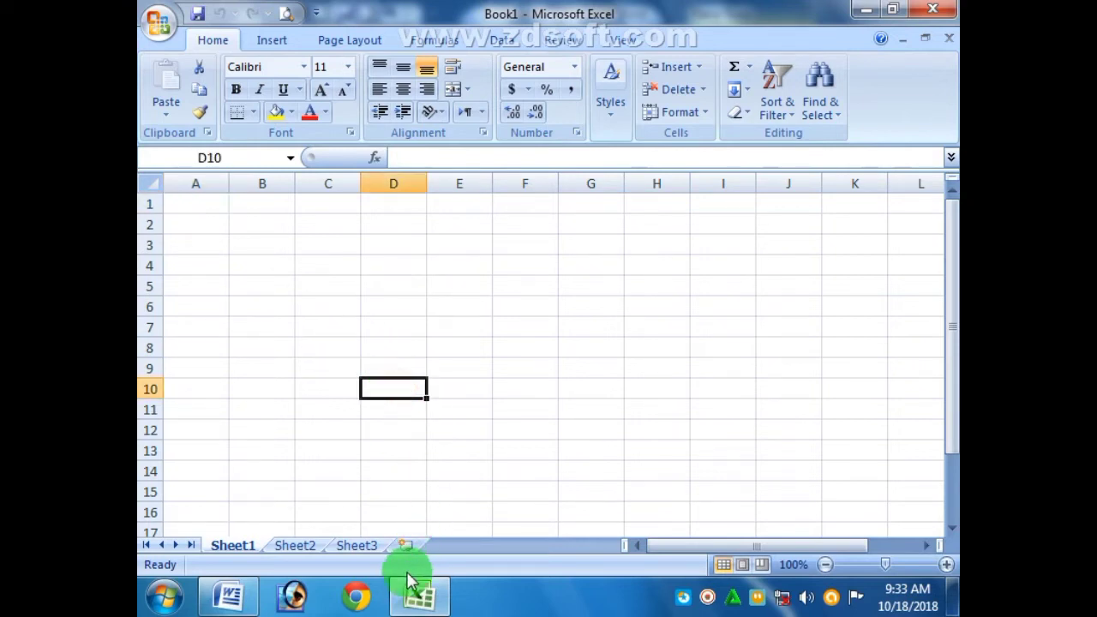
# - Switch back to the Word document and delete the entire drawn table
pyautogui.click(240, 605)
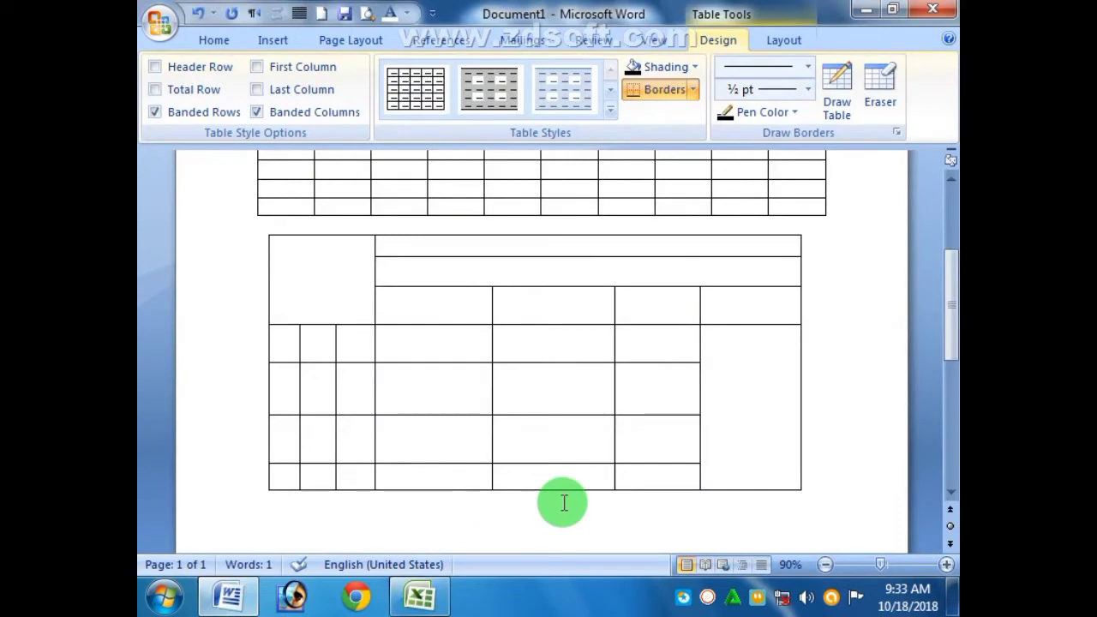
pyautogui.click(262, 226)
pyautogui.press('BackSpace')
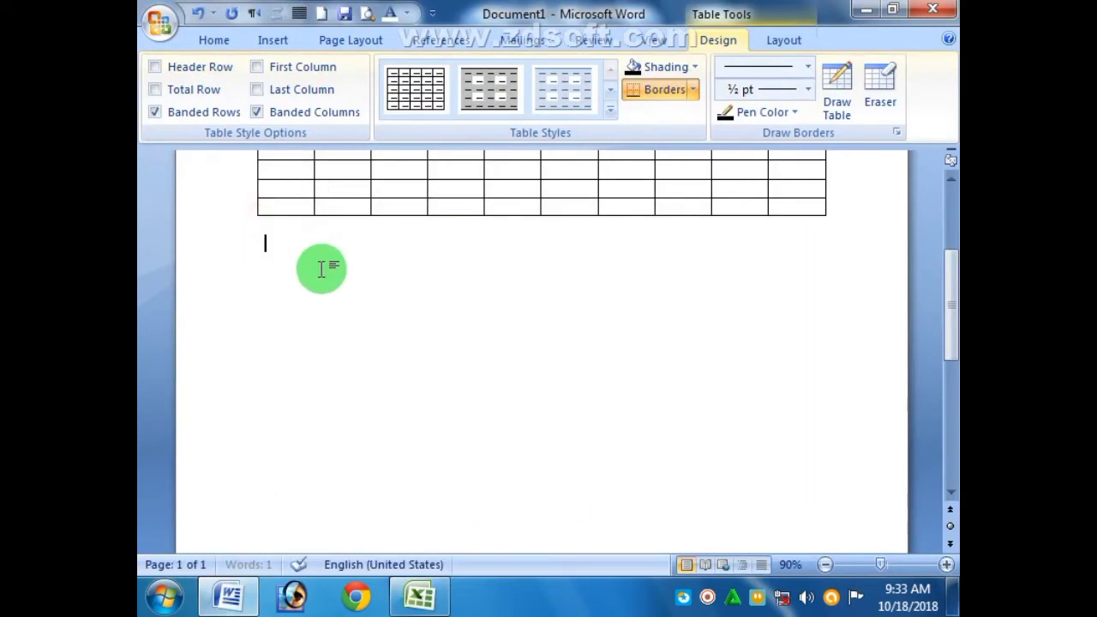
# - Delete the remaining table below the Merging heading and enter the heading "Borders" in its place
pyautogui.scroll(5, 510, 385)
pyautogui.click(324, 320)
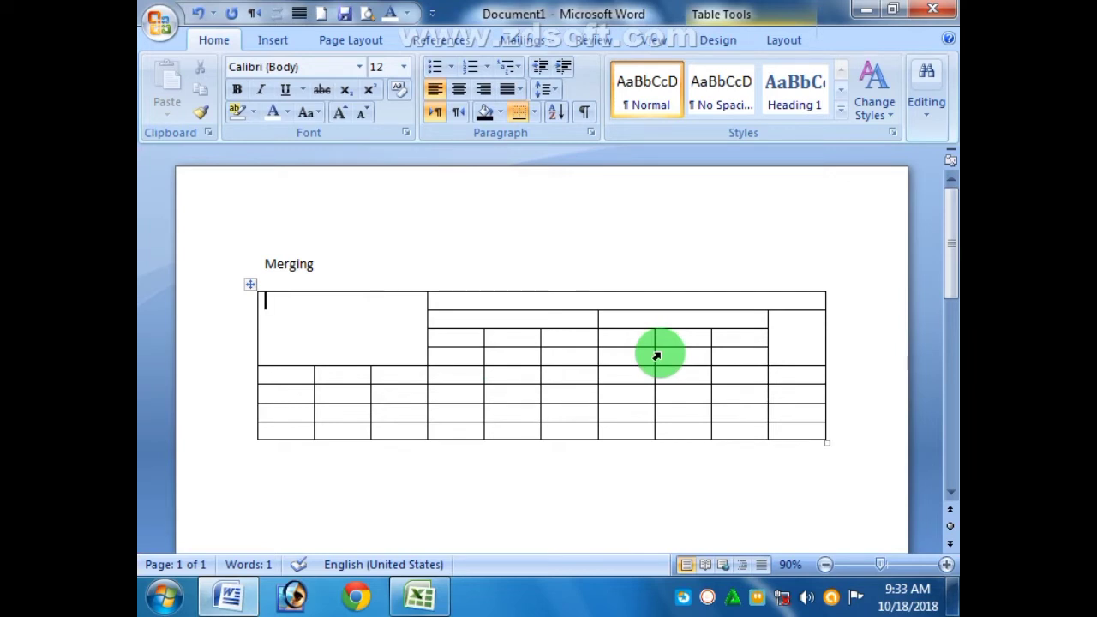
pyautogui.click(250, 283)
pyautogui.press('BackSpace')
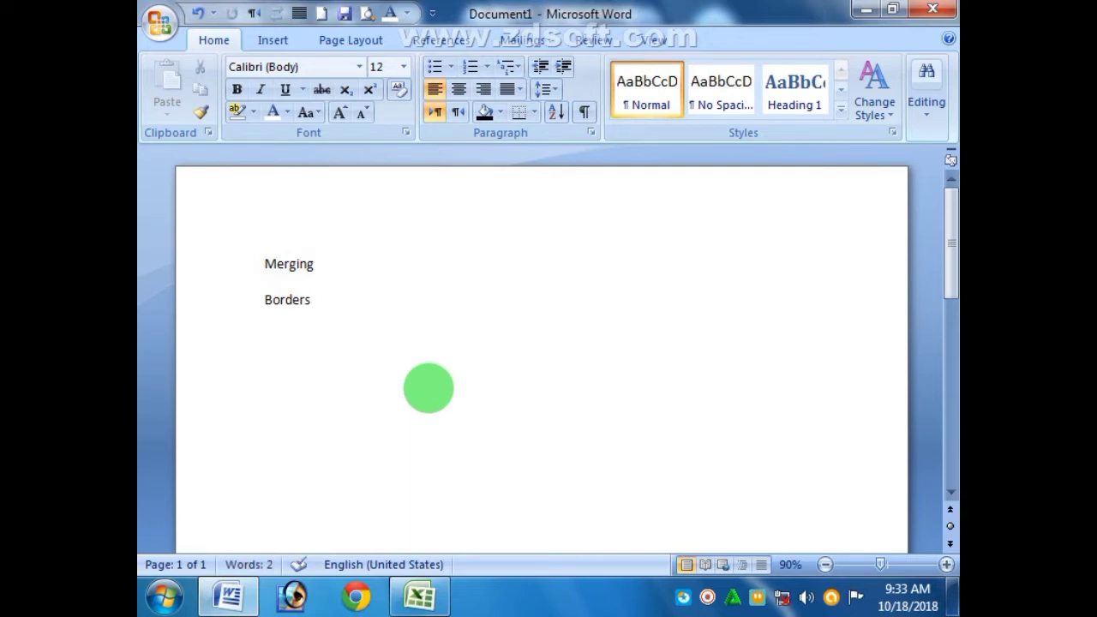
# - Insert a table with six columns and six rows under the Borders heading, with a blank line between heading and table
pyautogui.click(272, 43)
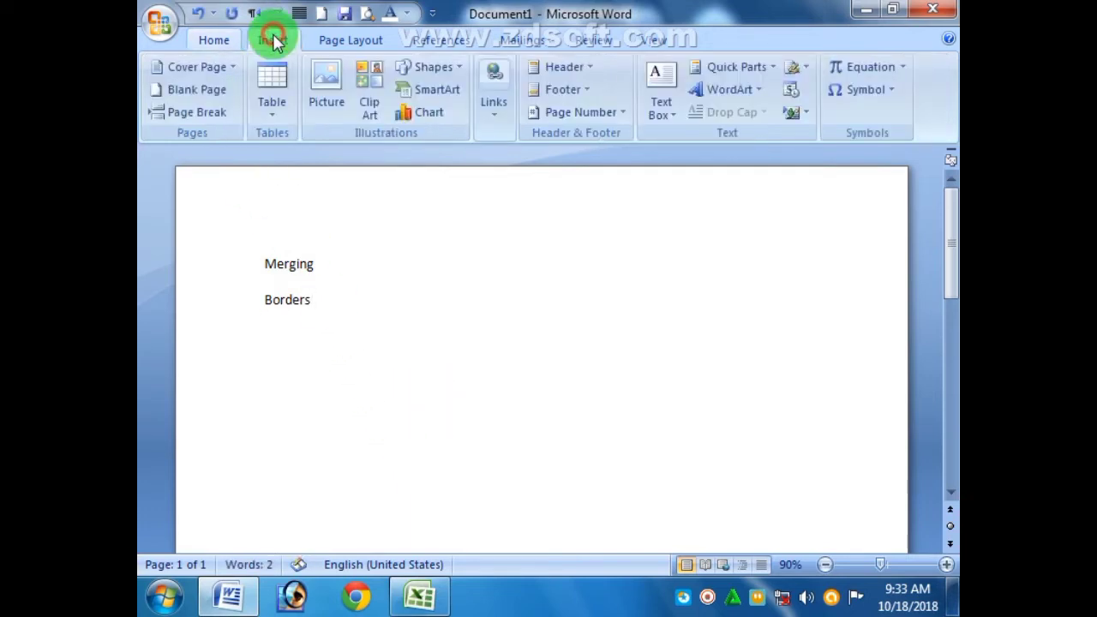
pyautogui.click(278, 113)
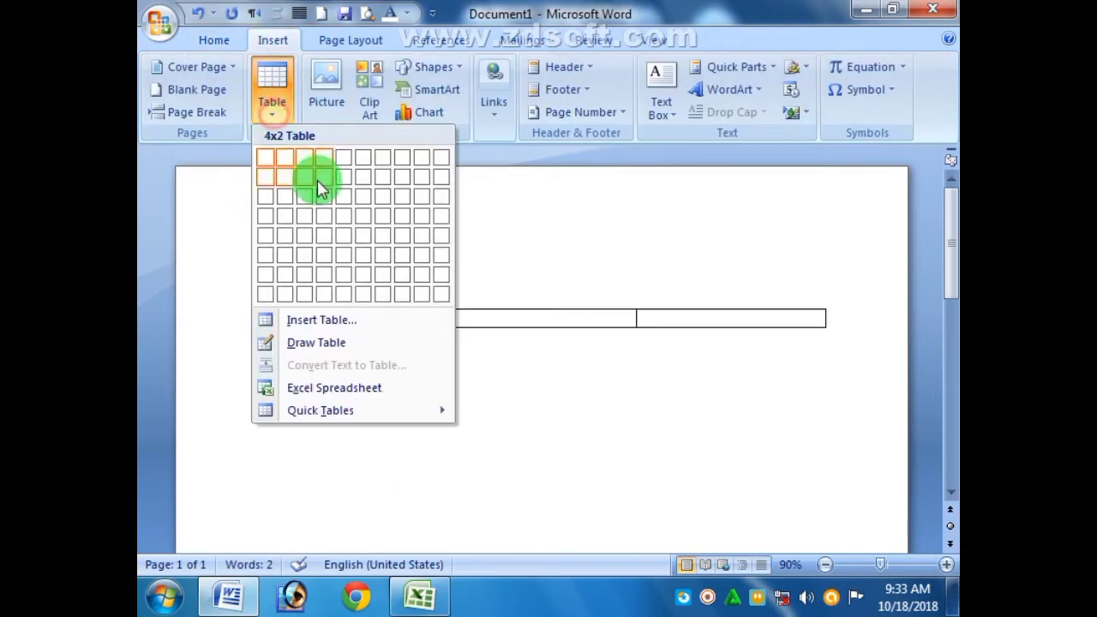
pyautogui.click(359, 253)
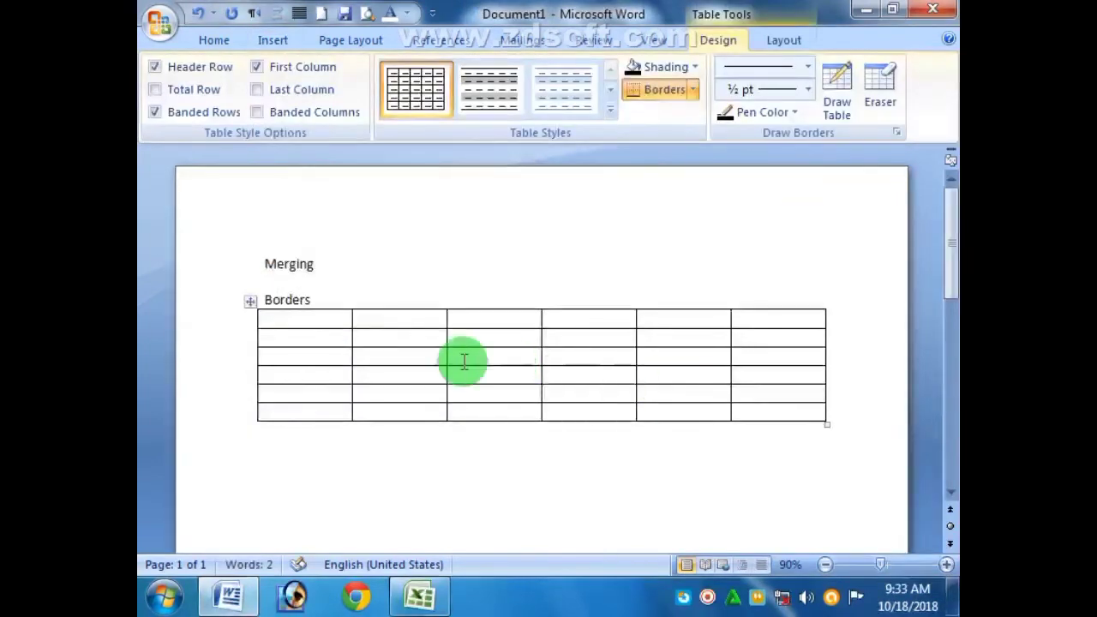
pyautogui.click(319, 307)
pyautogui.press('Return')
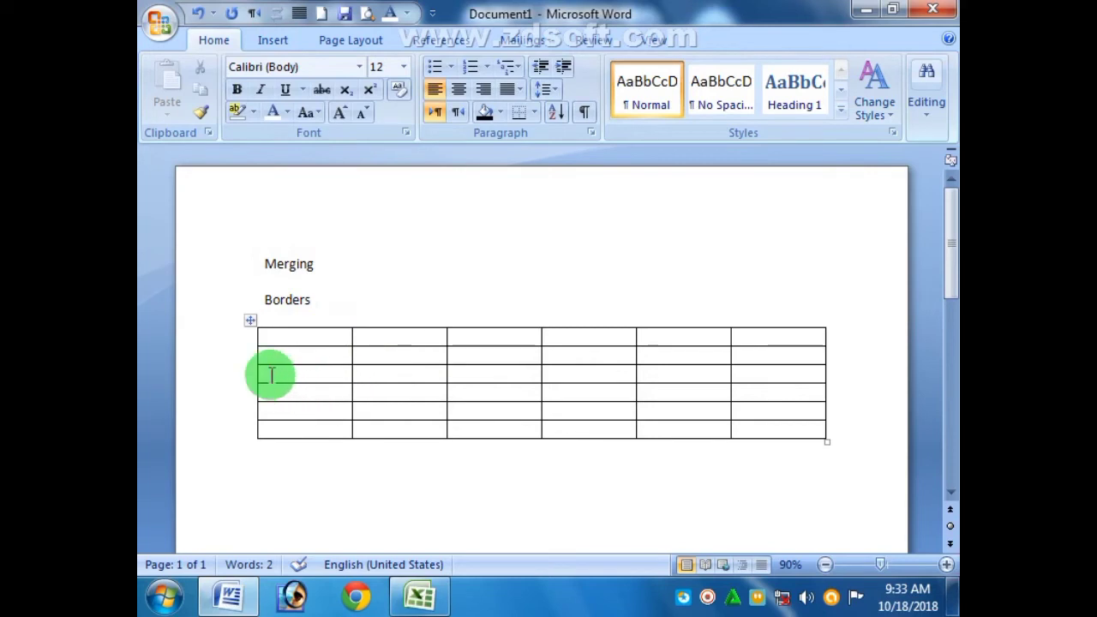
# - Select the entire table under the Borders heading and examine the available border line styles
pyautogui.click(249, 320)
pyautogui.click(391, 439)
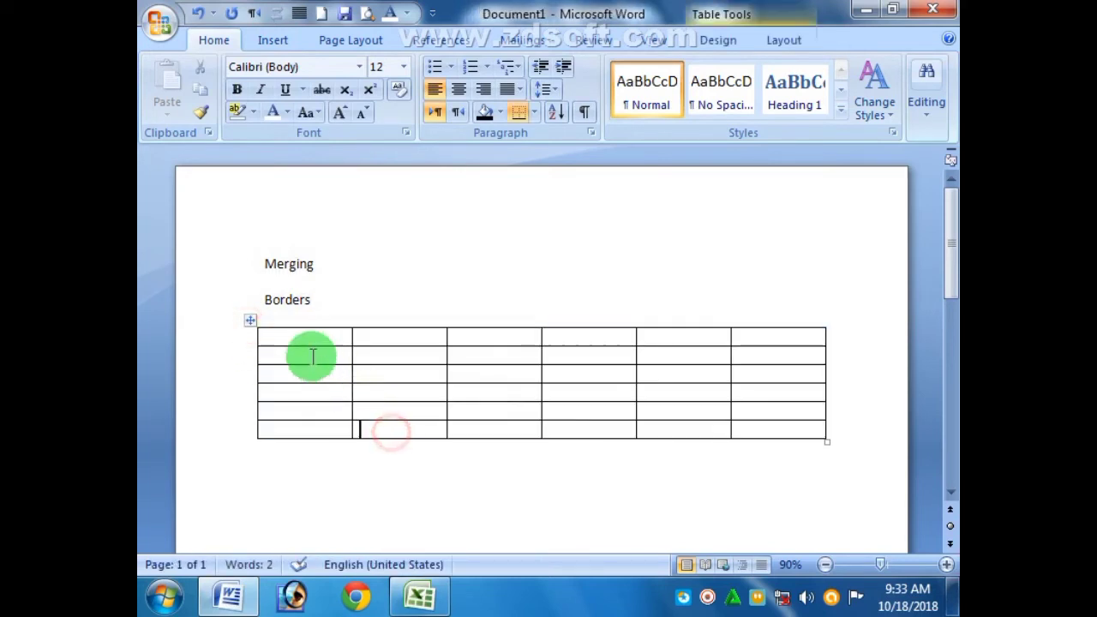
pyautogui.click(250, 320)
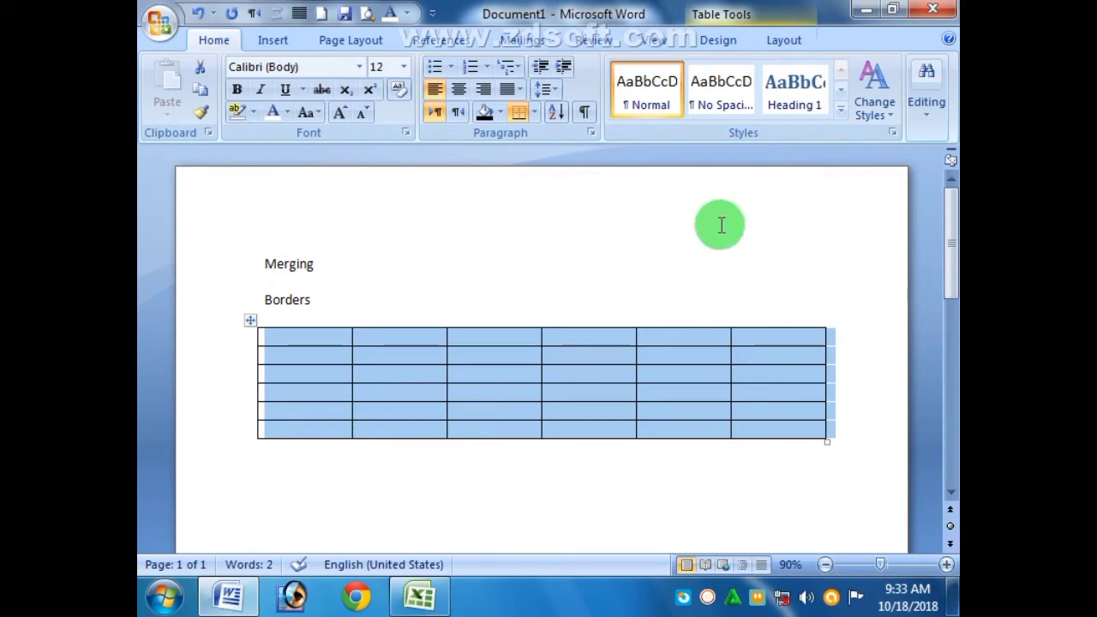
pyautogui.click(726, 39)
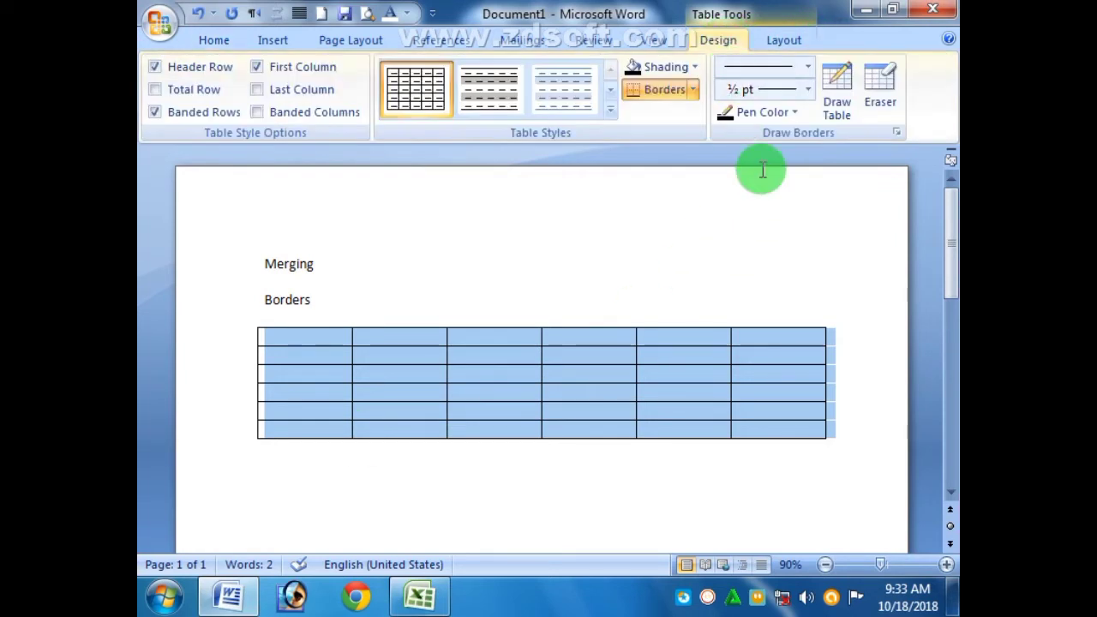
pyautogui.click(809, 69)
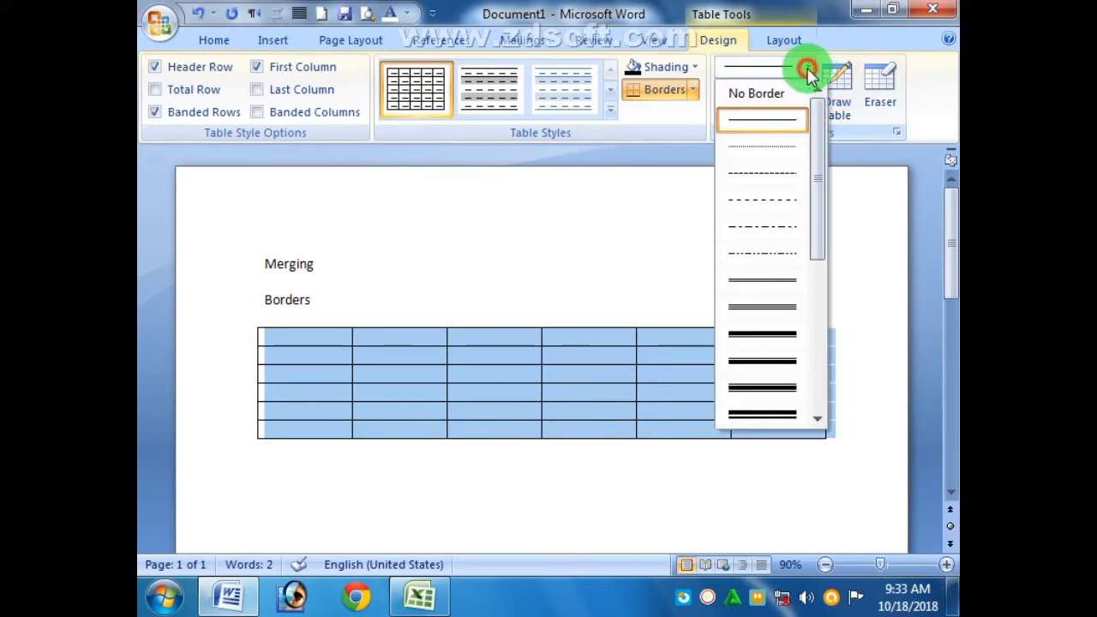
pyautogui.click(808, 68)
pyautogui.click(808, 68)
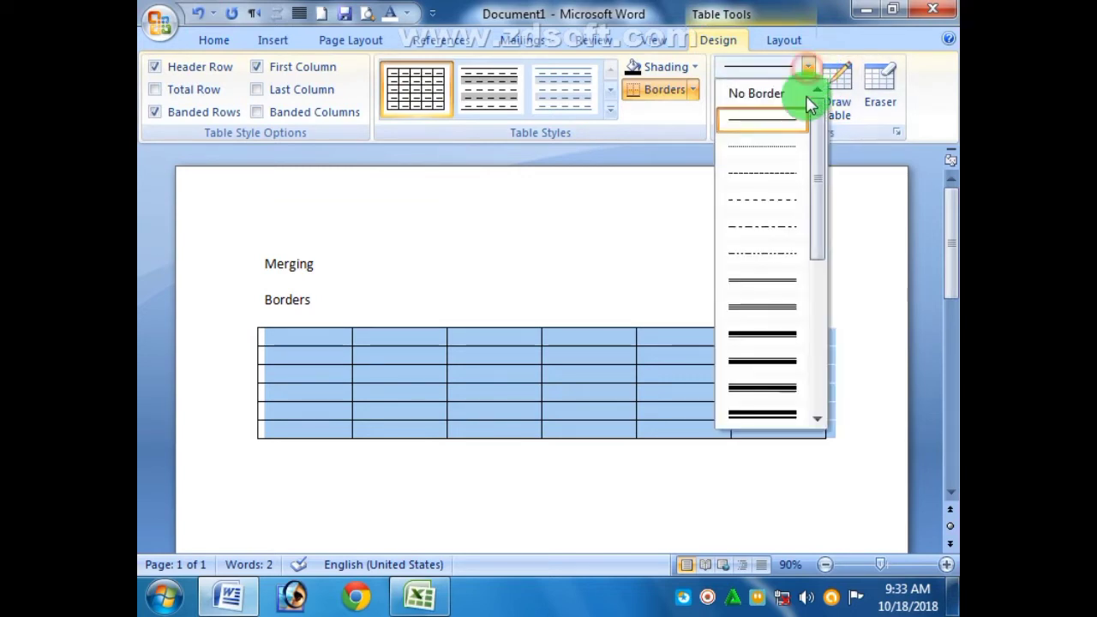
pyautogui.moveTo(819, 134)
pyautogui.mouseDown()
pyautogui.moveTo(826, 301)
pyautogui.moveTo(815, 272)
pyautogui.moveTo(825, 110)
pyautogui.mouseUp()
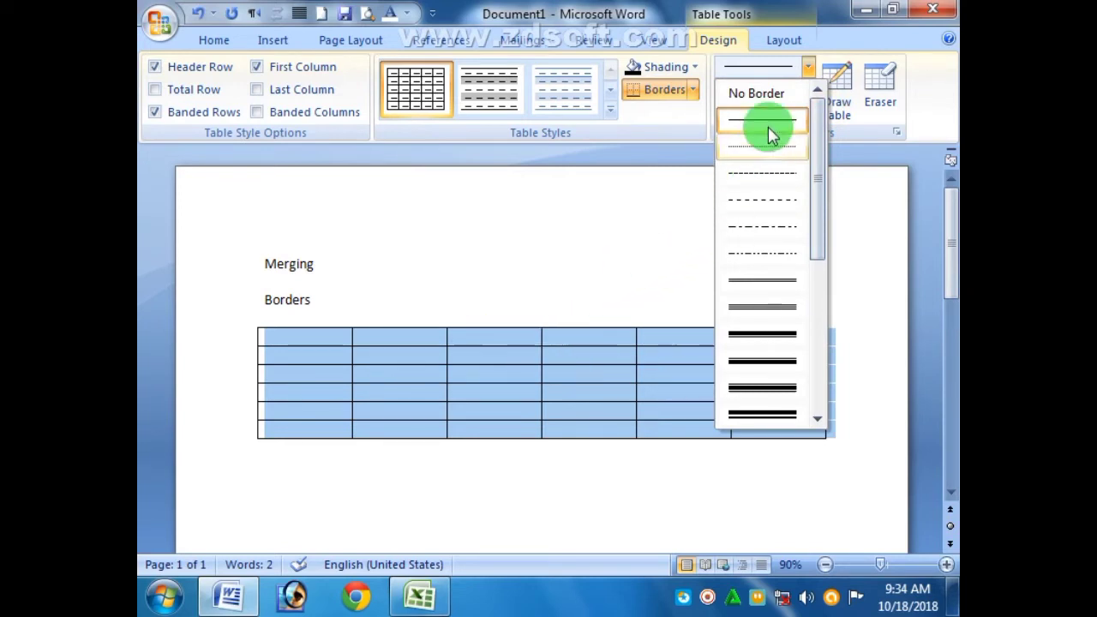
pyautogui.click(805, 67)
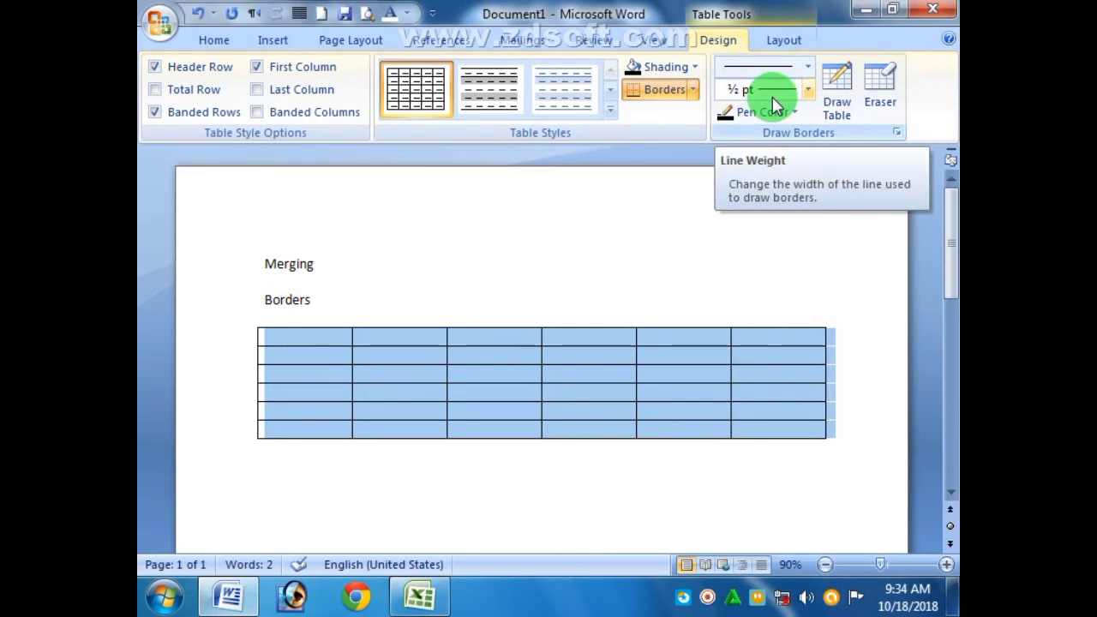
# - Set the border line weight to 2 ¼ pt and apply it to all borders of the selected table
pyautogui.click(807, 89)
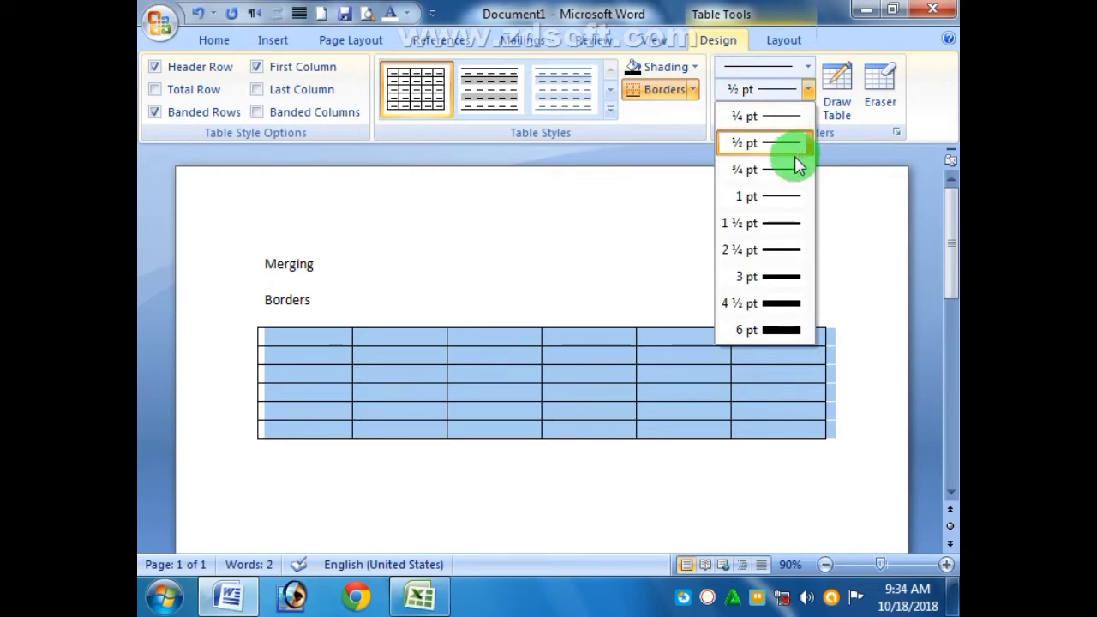
pyautogui.click(782, 249)
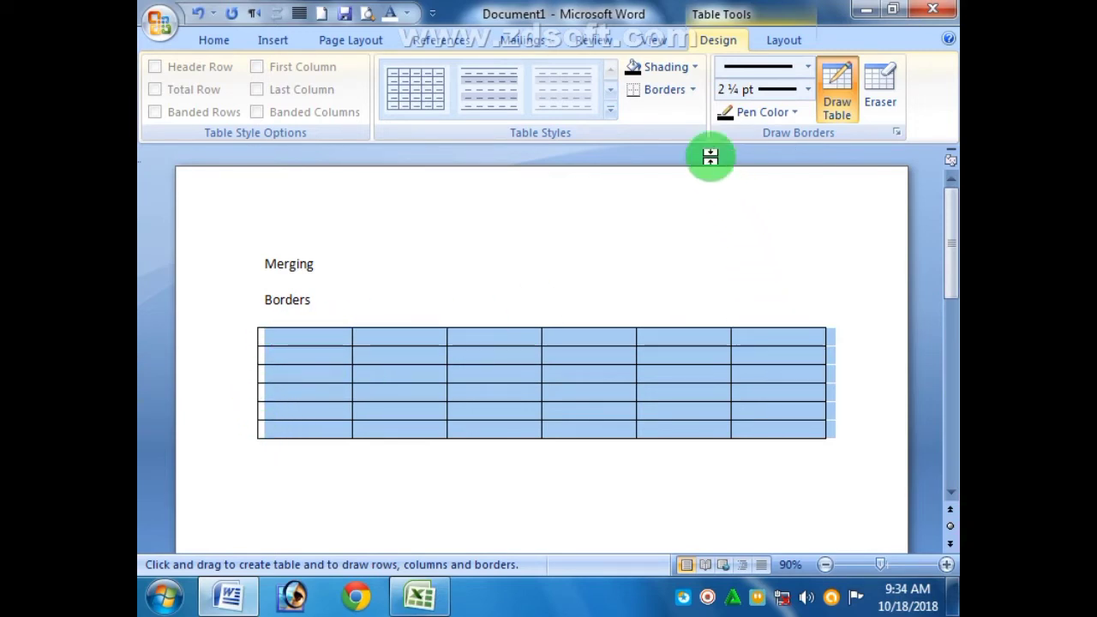
pyautogui.click(695, 89)
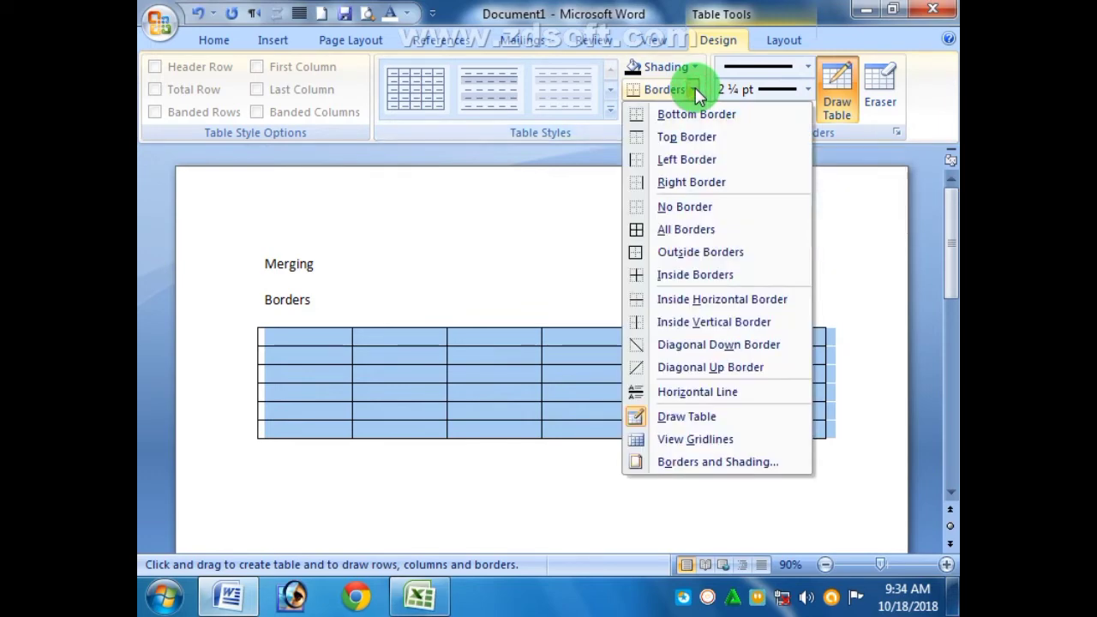
pyautogui.click(679, 231)
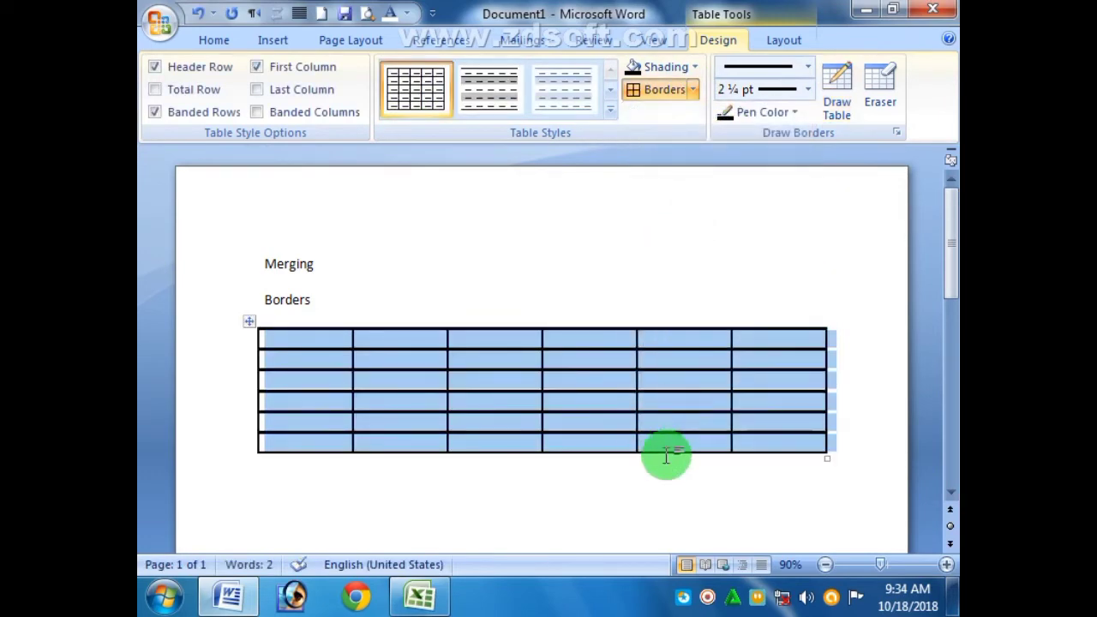
pyautogui.click(658, 470)
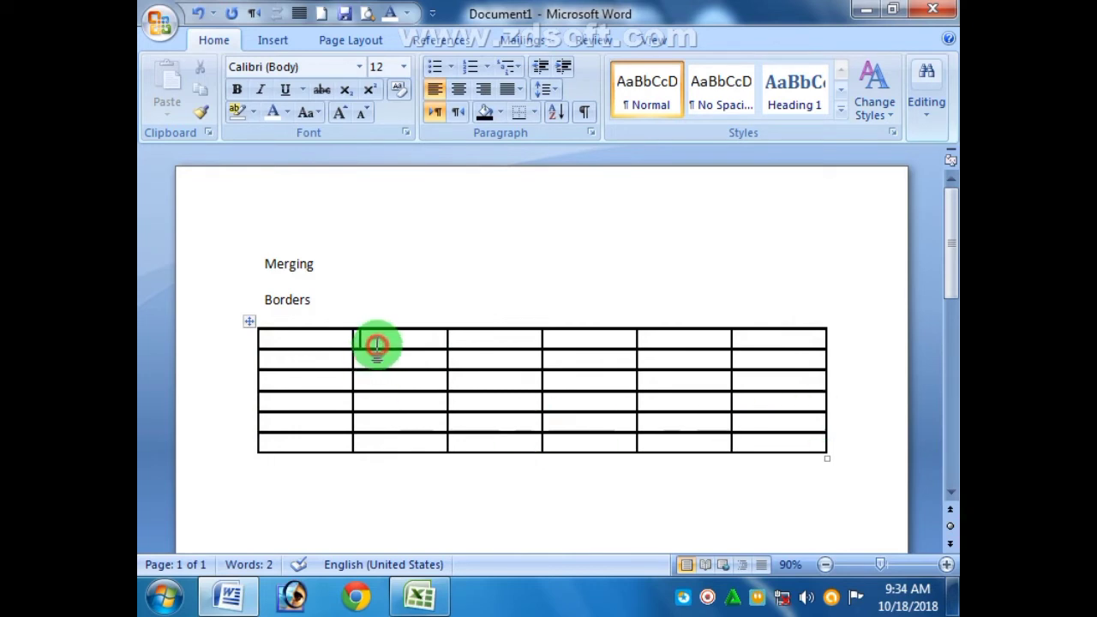
# - Select all cells of the table and apply ½ pt lines to its inside borders only
pyautogui.click(379, 380)
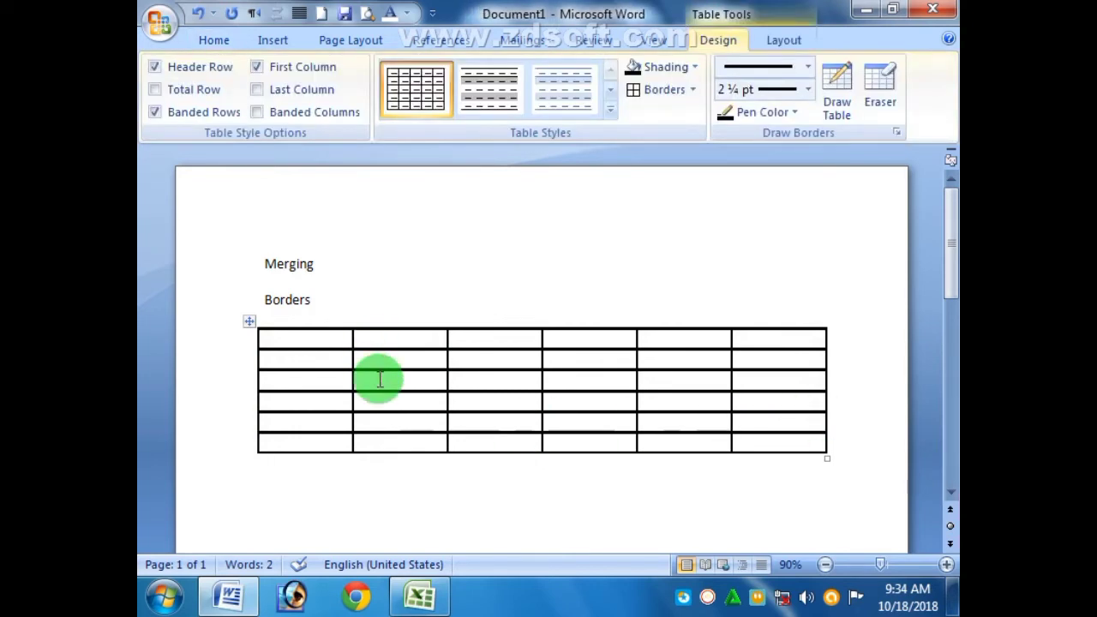
pyautogui.moveTo(304, 343)
pyautogui.mouseDown()
pyautogui.moveTo(677, 358)
pyautogui.moveTo(772, 449)
pyautogui.mouseUp()
pyautogui.click(808, 68)
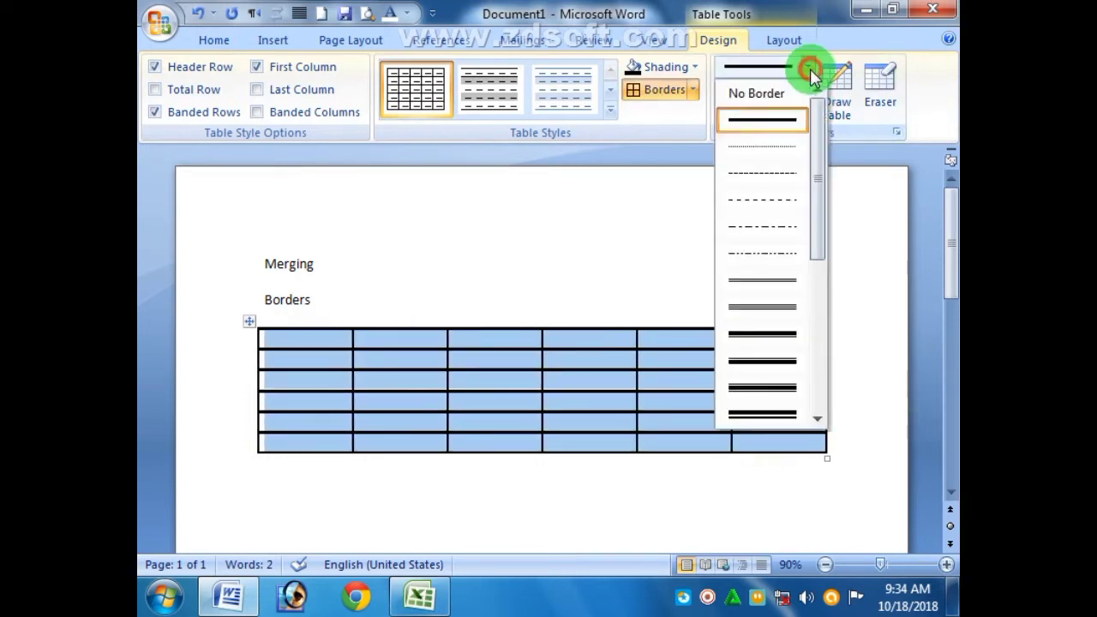
pyautogui.click(808, 68)
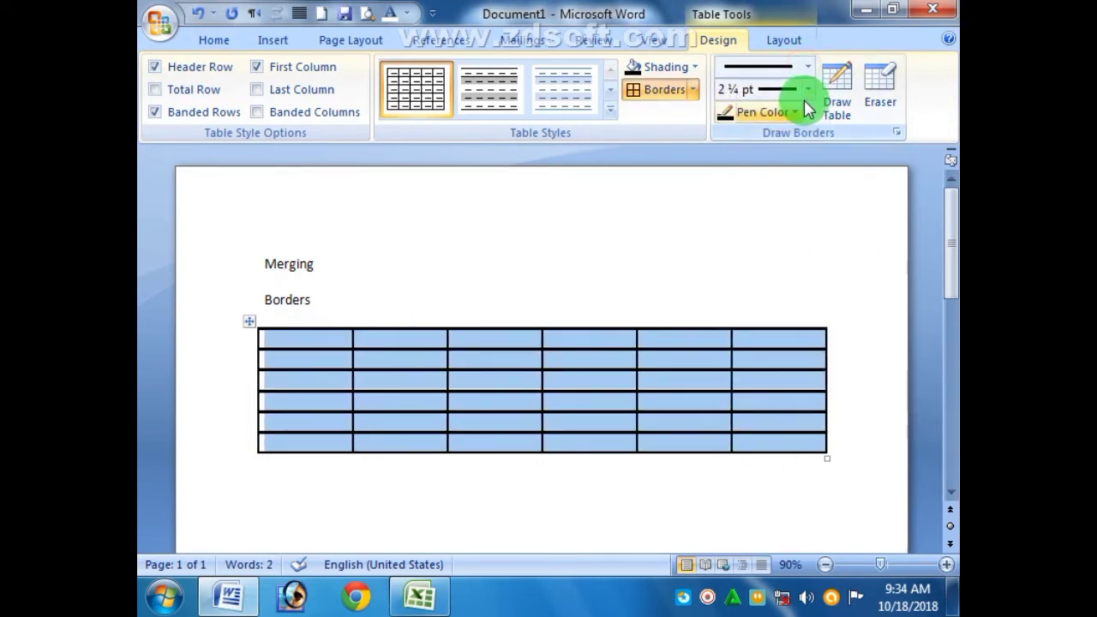
pyautogui.click(806, 90)
pyautogui.click(781, 146)
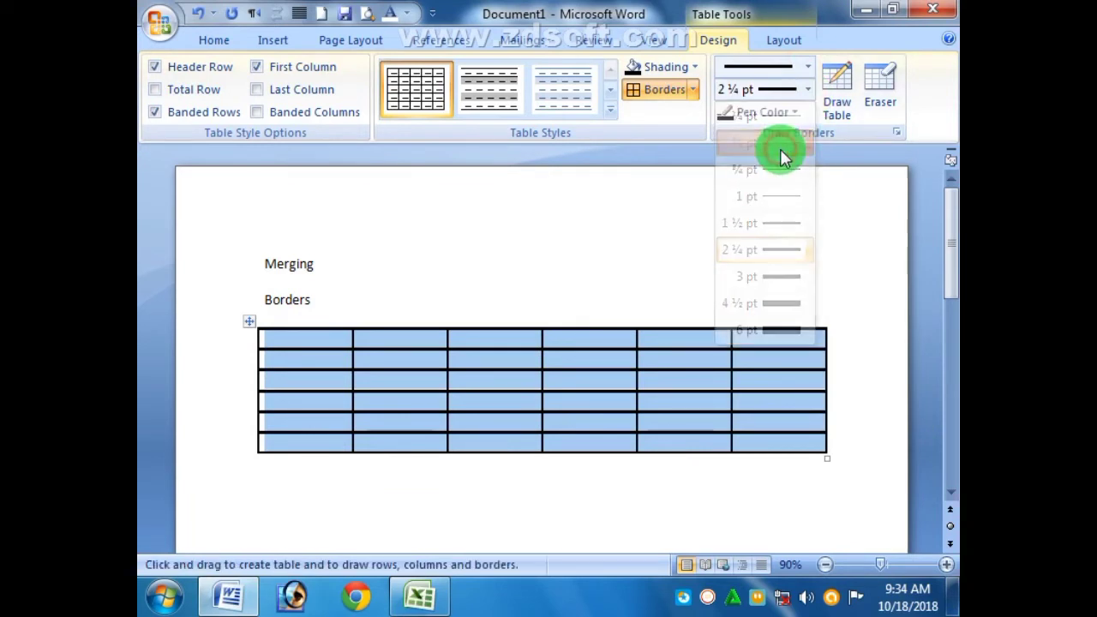
pyautogui.click(694, 91)
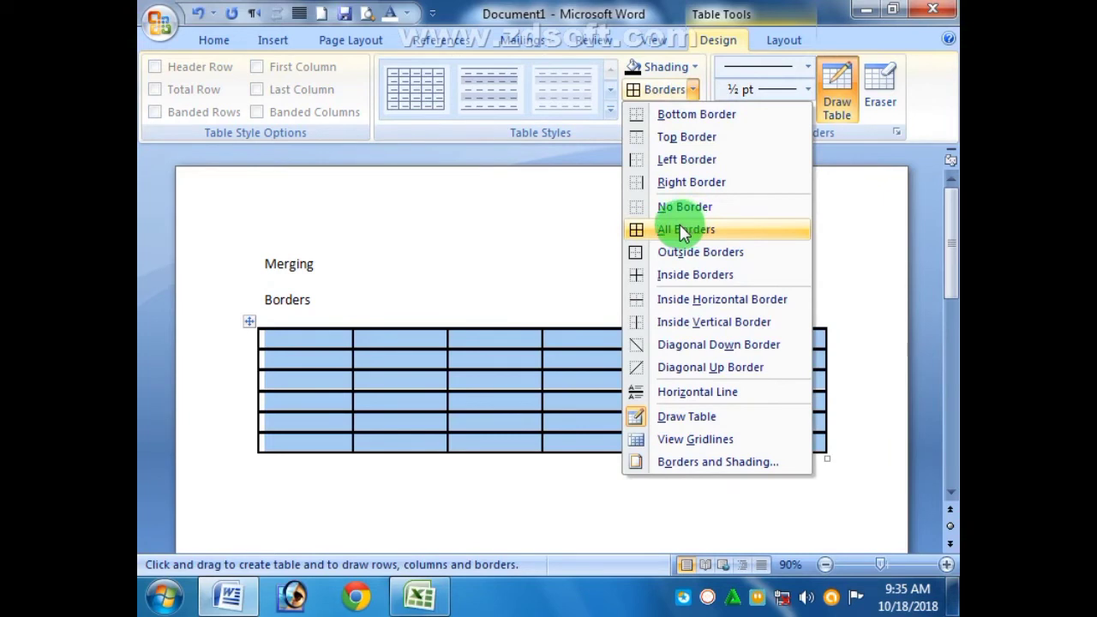
pyautogui.click(677, 276)
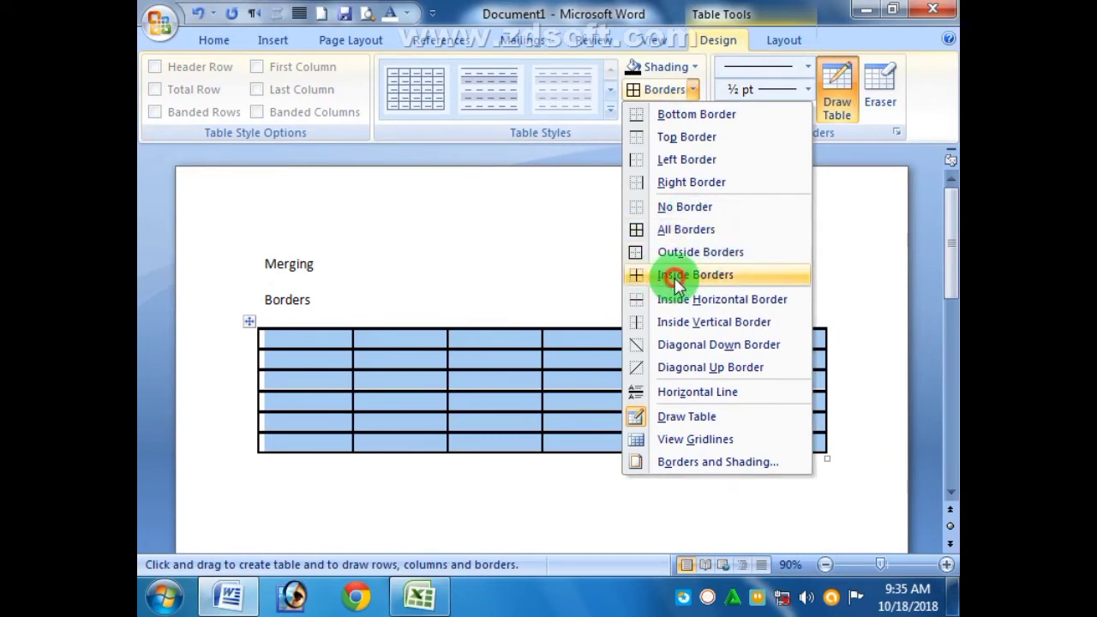
pyautogui.click(663, 512)
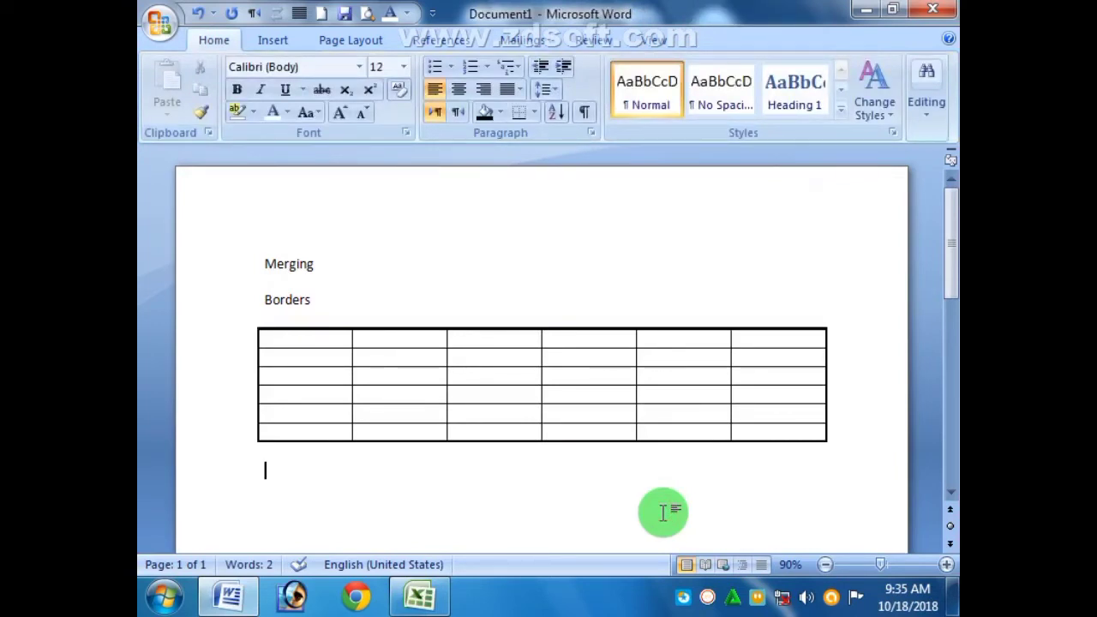
pyautogui.moveTo(271, 330)
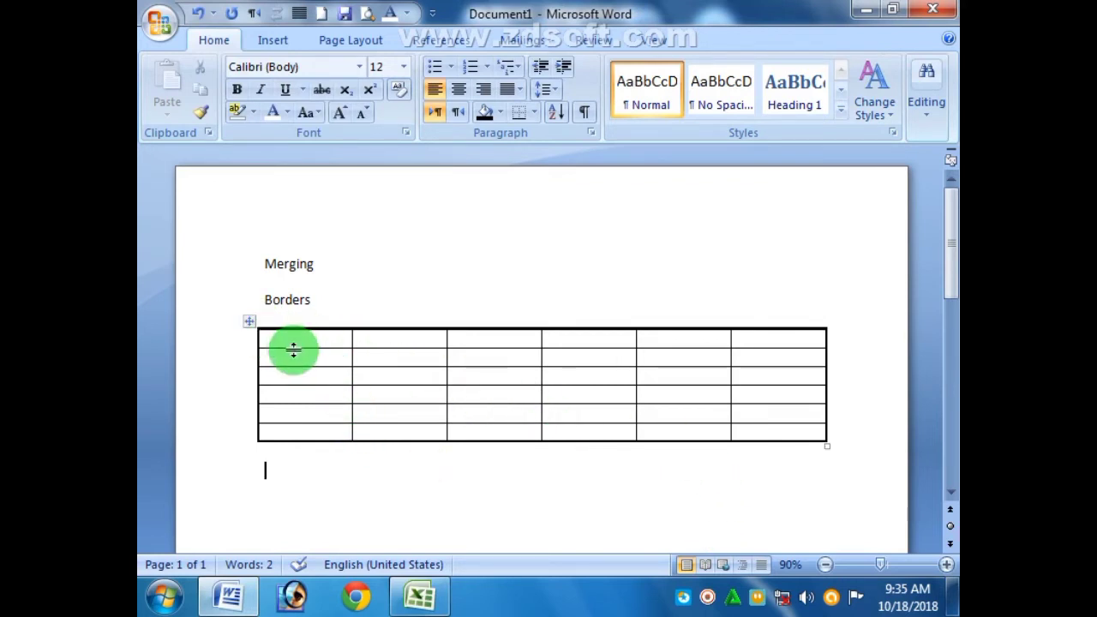
pyautogui.moveTo(293, 349); pyautogui.dragTo(739, 394)
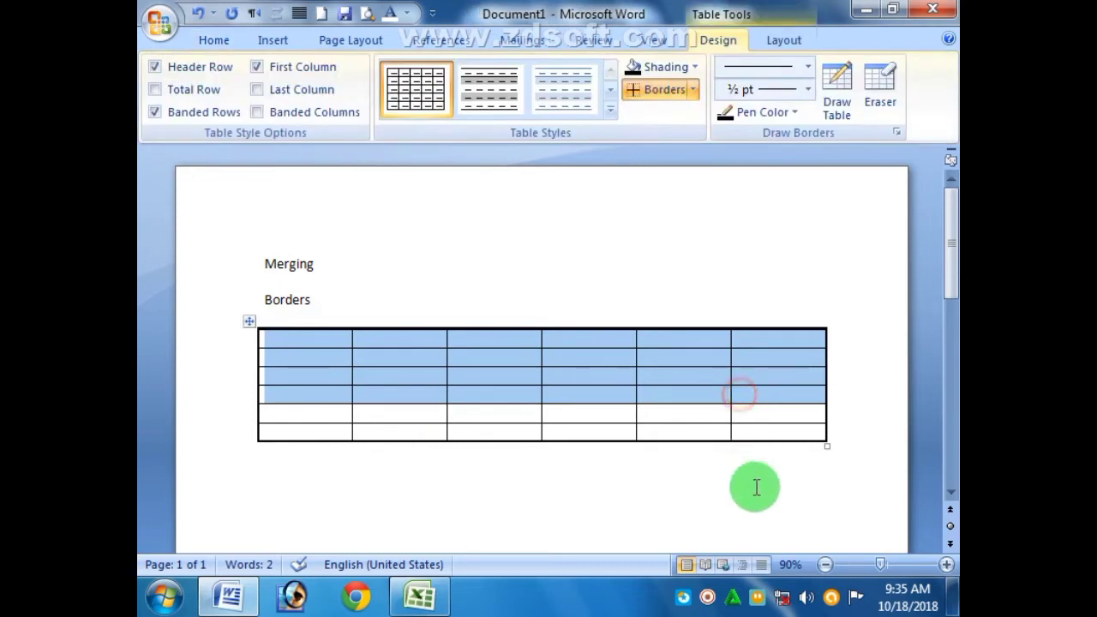
pyautogui.click(756, 488)
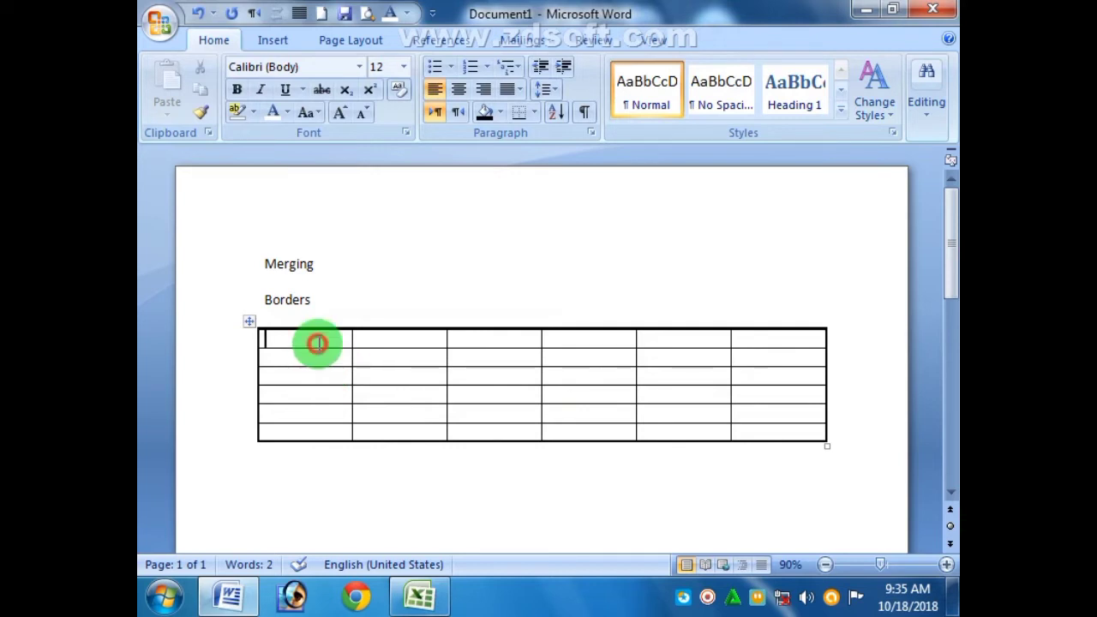
# - Select all cells of the table and set the border pen to the dotted line style at ¼ pt
pyautogui.moveTo(317, 343); pyautogui.dragTo(762, 434)
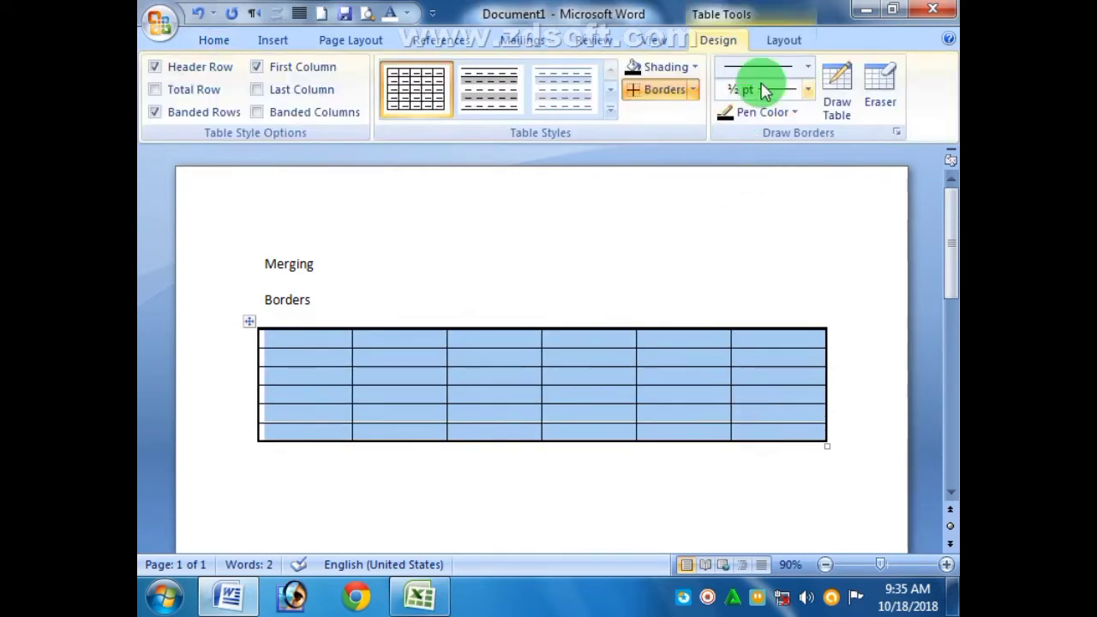
pyautogui.click(805, 68)
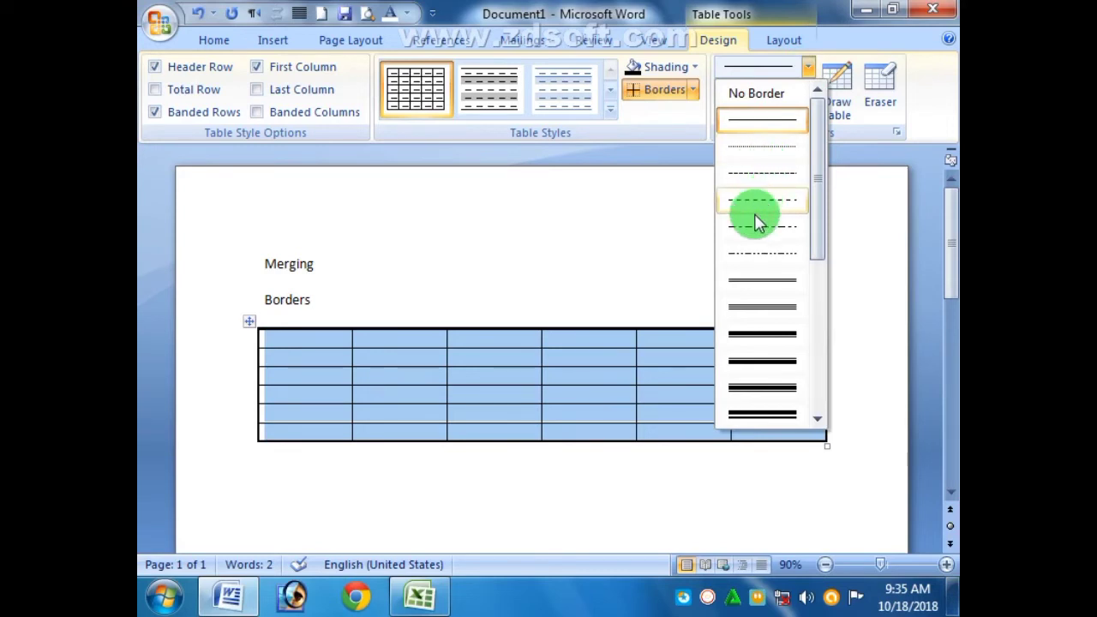
pyautogui.click(755, 150)
pyautogui.click(805, 91)
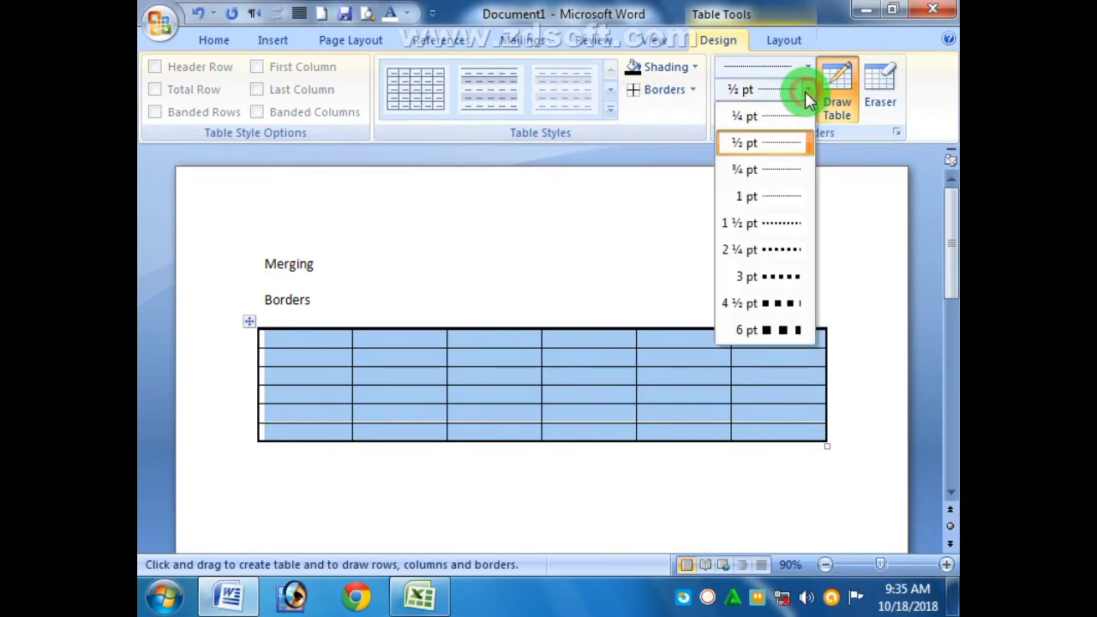
pyautogui.click(776, 172)
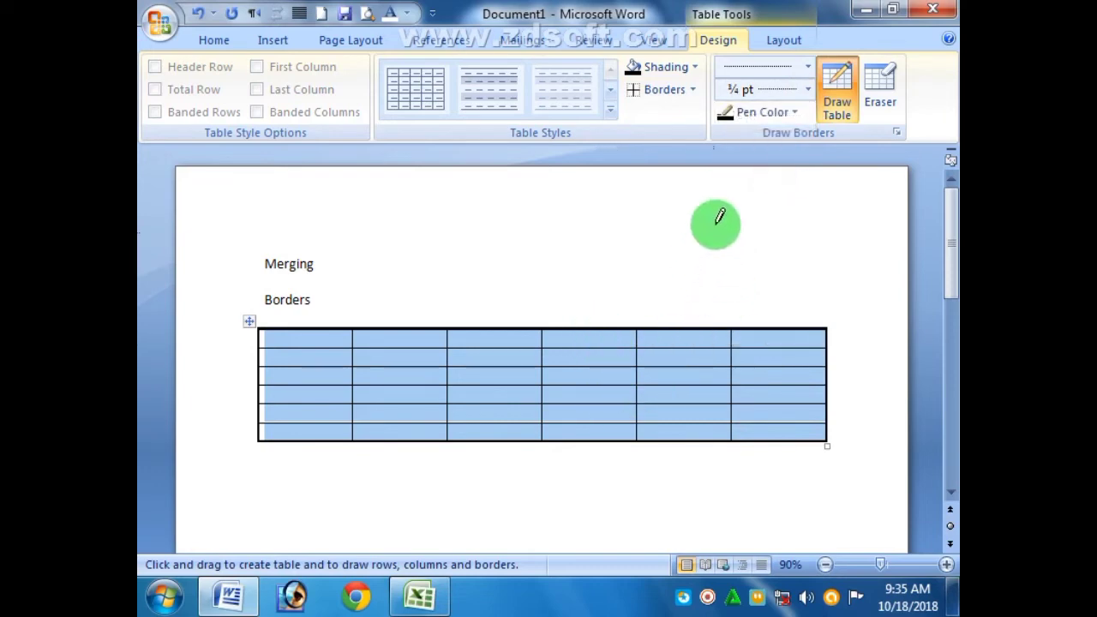
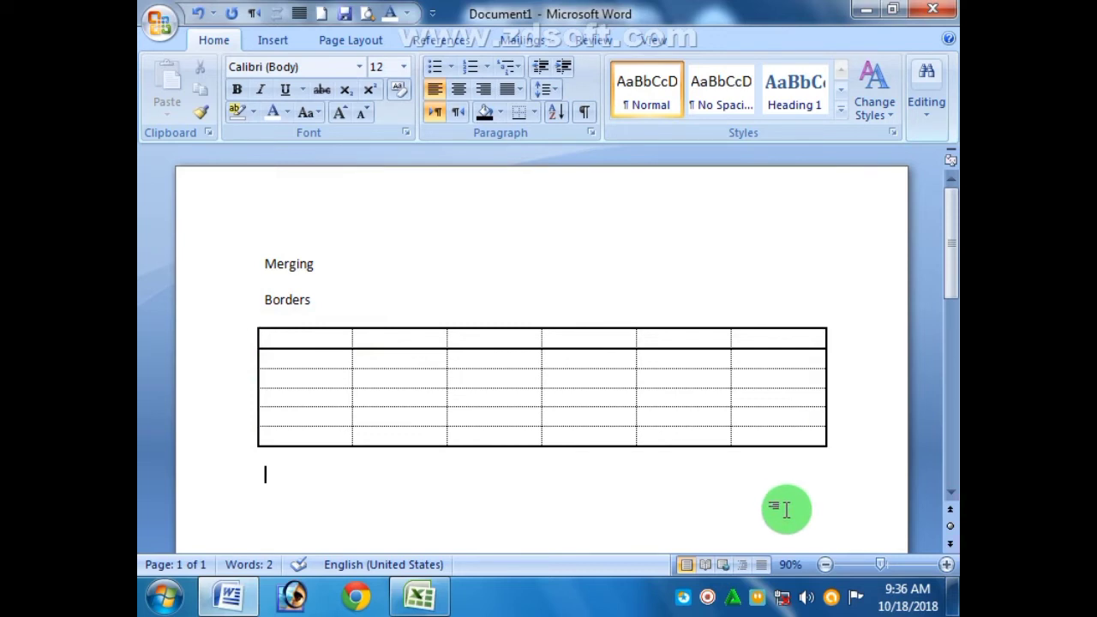
# - Select all cells of the table and apply a double line of 1 ½ pt to its outside borders
pyautogui.moveTo(304, 352); pyautogui.dragTo(764, 440)
pyautogui.click(802, 73)
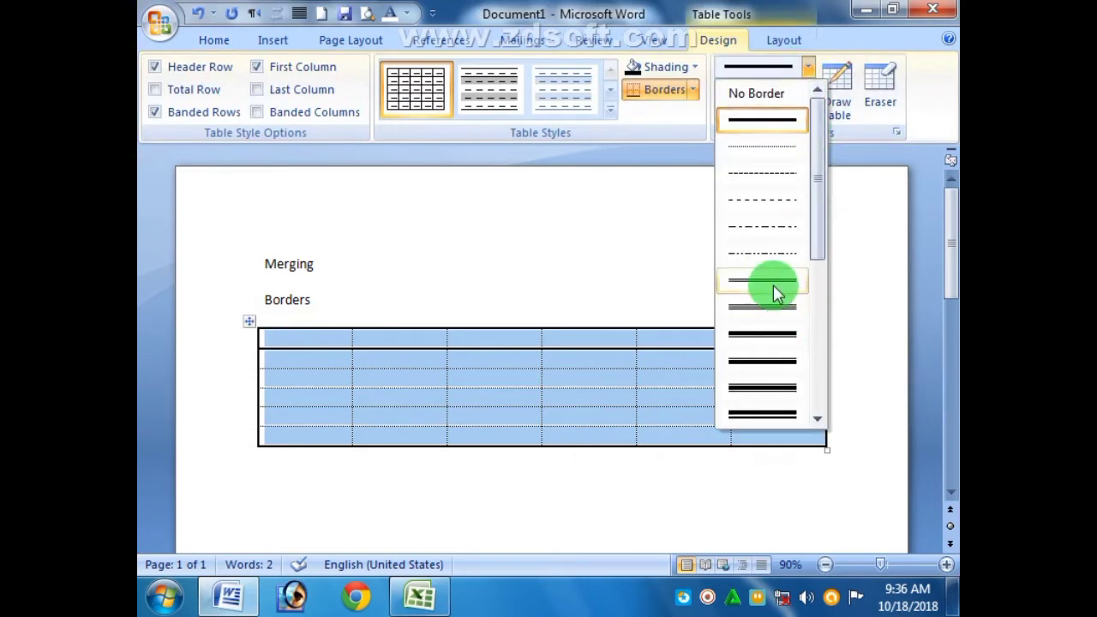
pyautogui.click(773, 284)
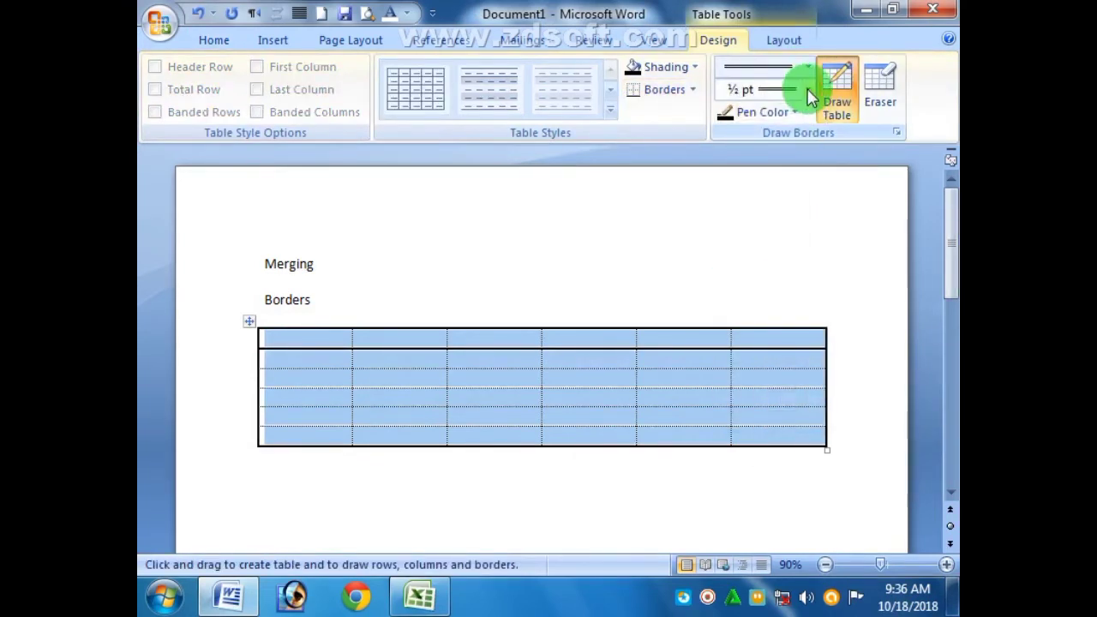
pyautogui.click(808, 89)
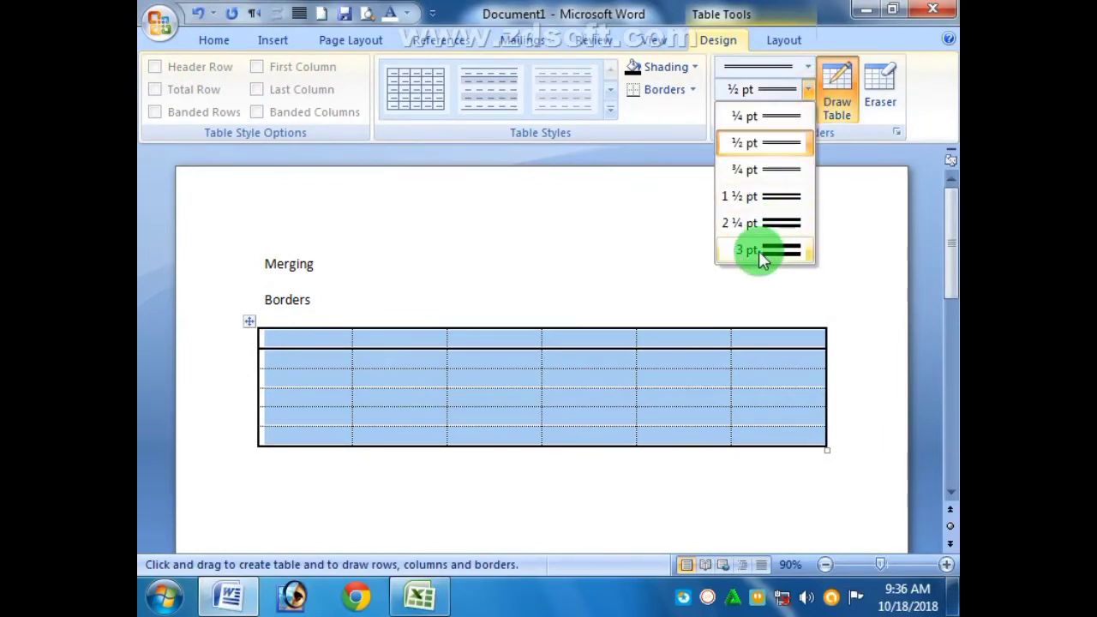
pyautogui.click(769, 205)
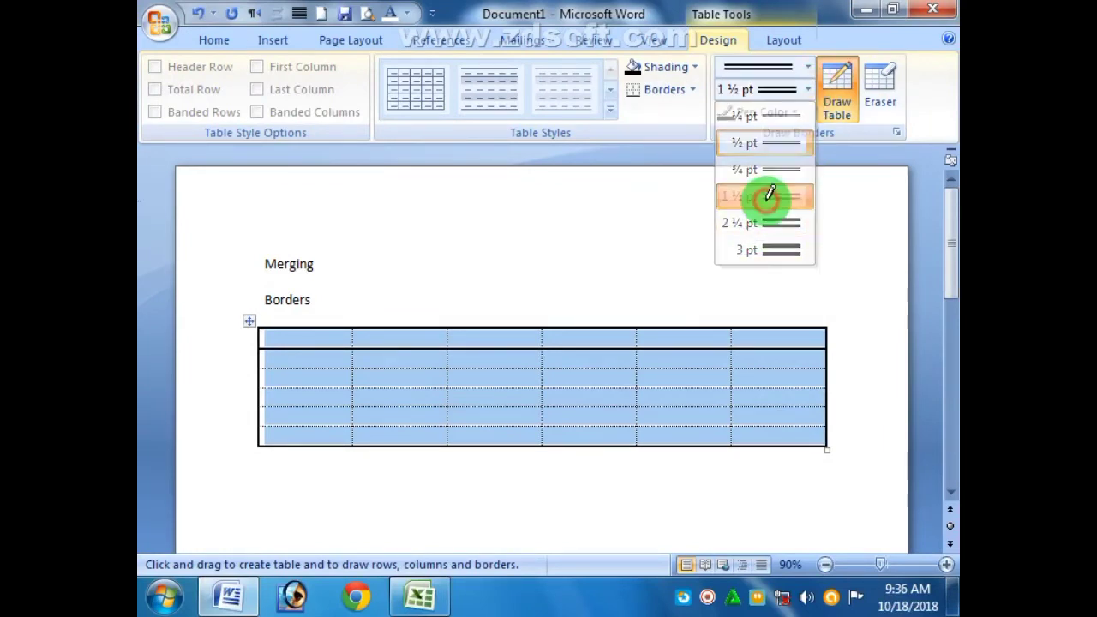
pyautogui.click(692, 90)
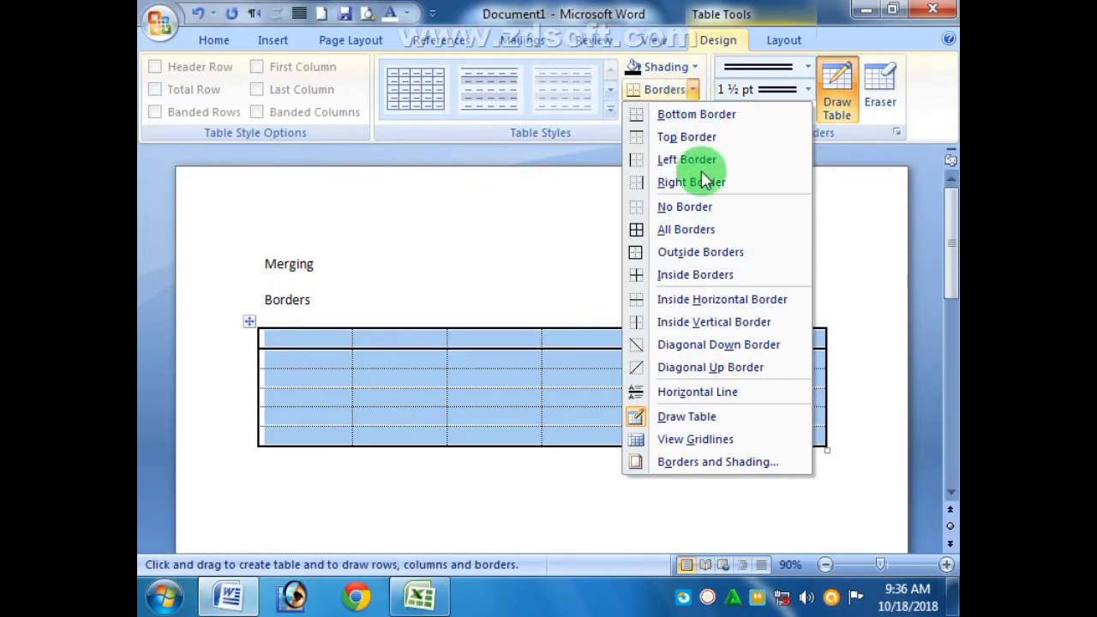
pyautogui.click(697, 251)
pyautogui.click(688, 473)
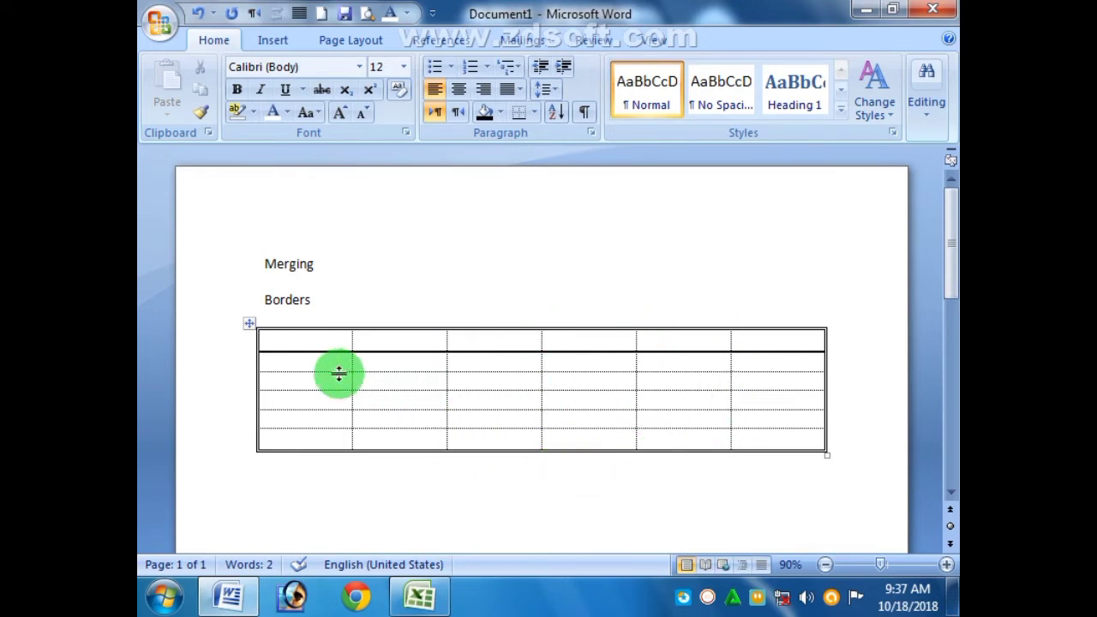
# - Select all cells of the table and set the border pen to a single solid red line of 4 ½ pt
pyautogui.moveTo(326, 346); pyautogui.dragTo(776, 446)
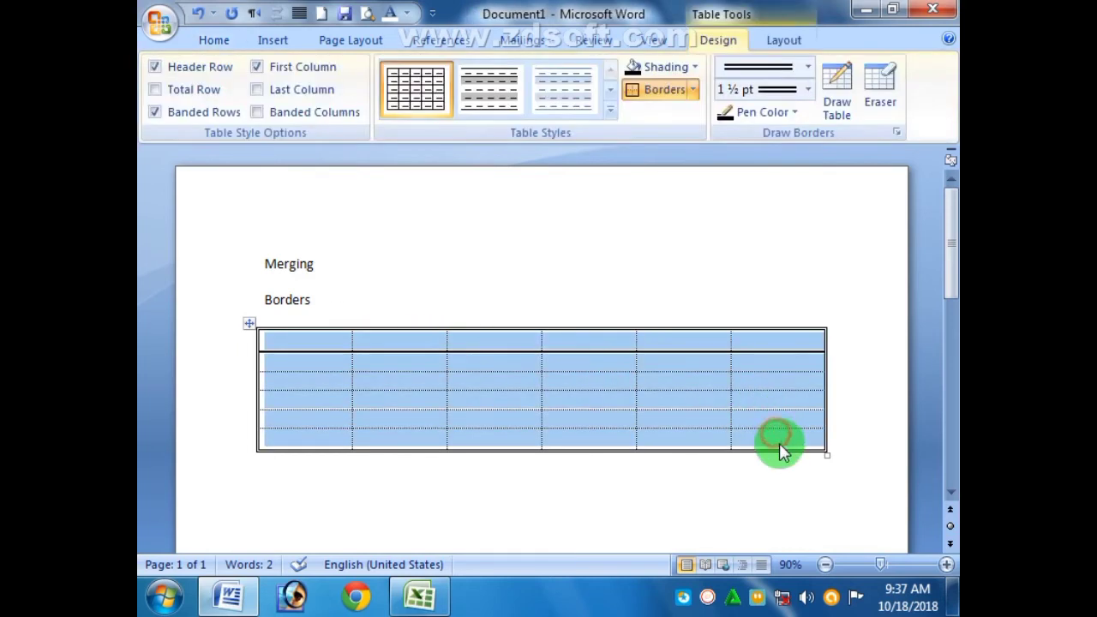
pyautogui.click(810, 73)
pyautogui.click(796, 115)
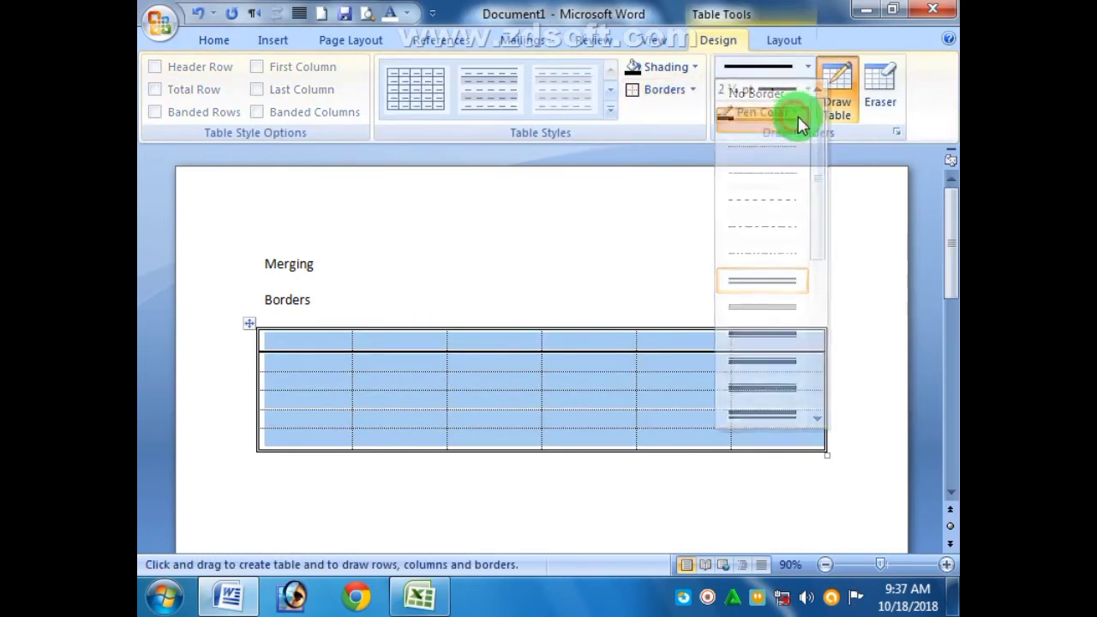
pyautogui.click(809, 96)
pyautogui.click(784, 303)
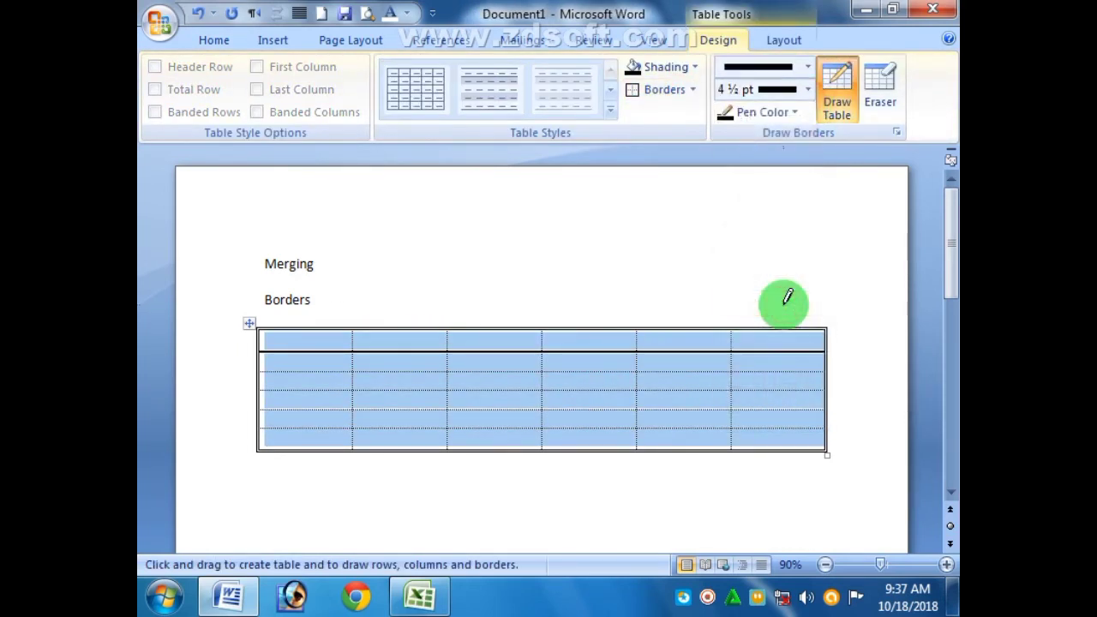
pyautogui.click(797, 112)
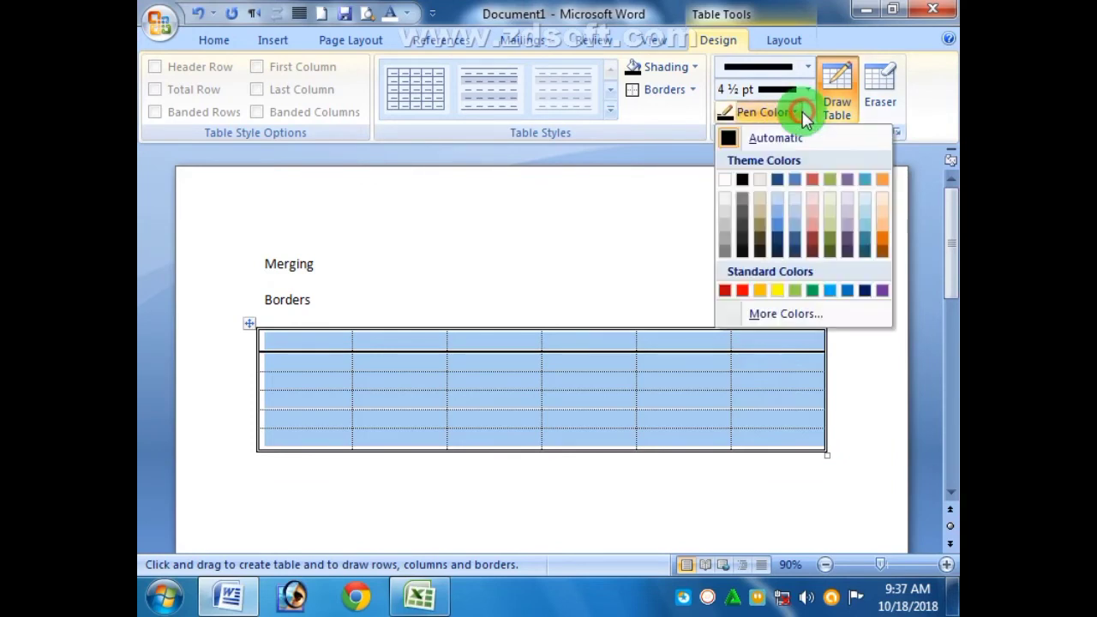
pyautogui.click(742, 290)
# - Apply the red pen line to only the inside vertical borders of the selected table and deselect it
pyautogui.click(692, 89)
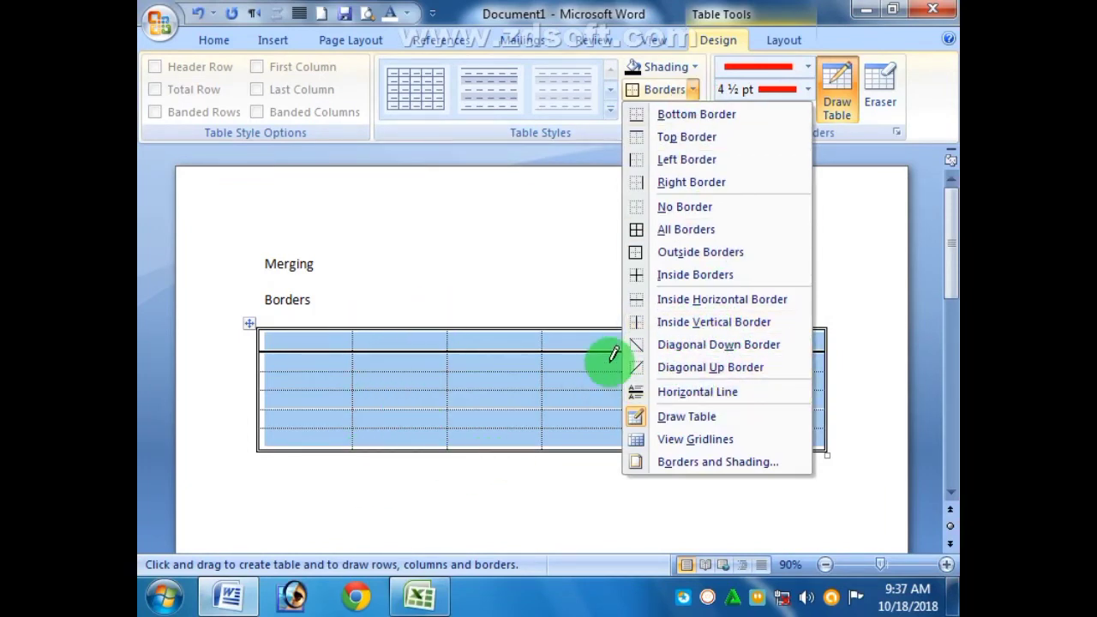
pyautogui.click(658, 322)
pyautogui.click(632, 485)
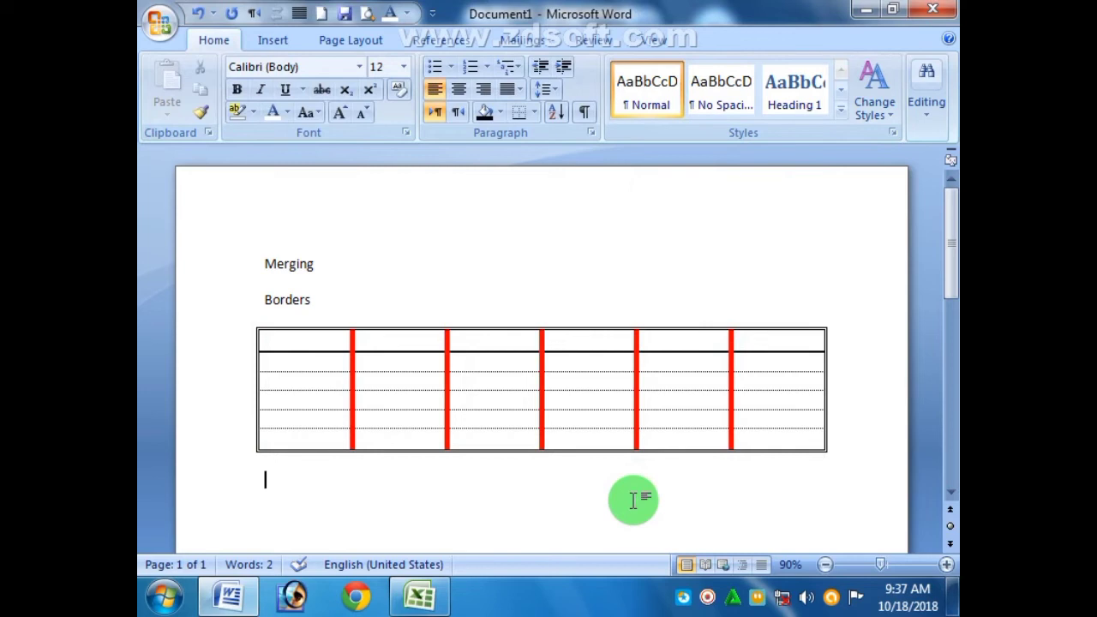
# - Delete the formatted table and insert a new six-by-six table below the Borders heading
pyautogui.click(247, 326)
pyautogui.press('BackSpace')
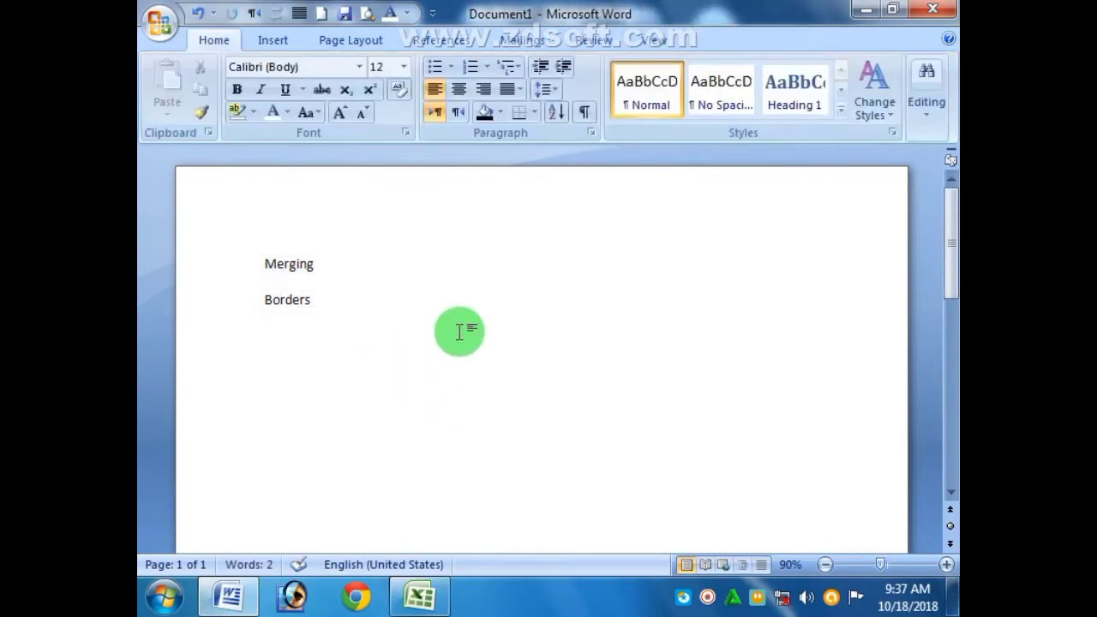
pyautogui.click(283, 39)
pyautogui.click(276, 116)
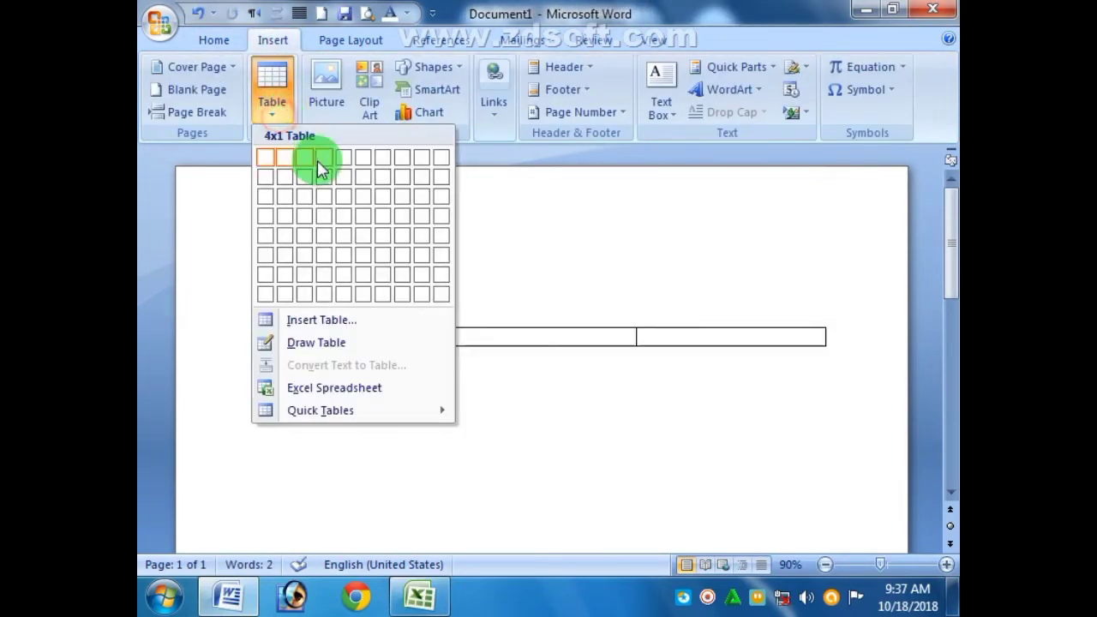
pyautogui.click(365, 251)
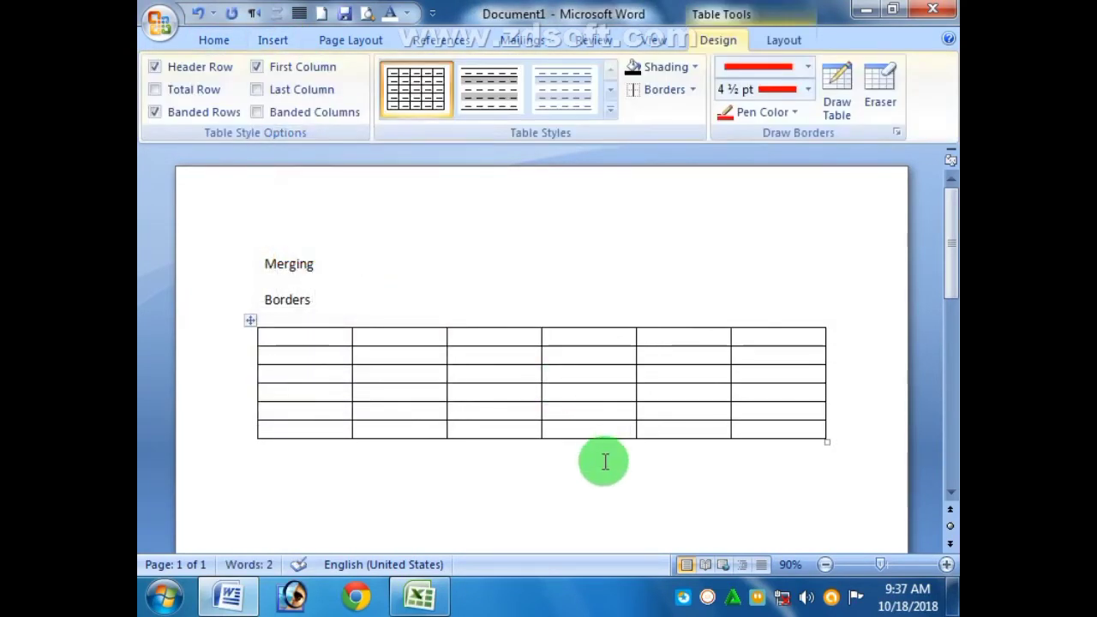
# - Set the border pen to a single solid ½ pt line in Automatic colour, and leave table drawing mode
pyautogui.click(251, 323)
pyautogui.click(808, 67)
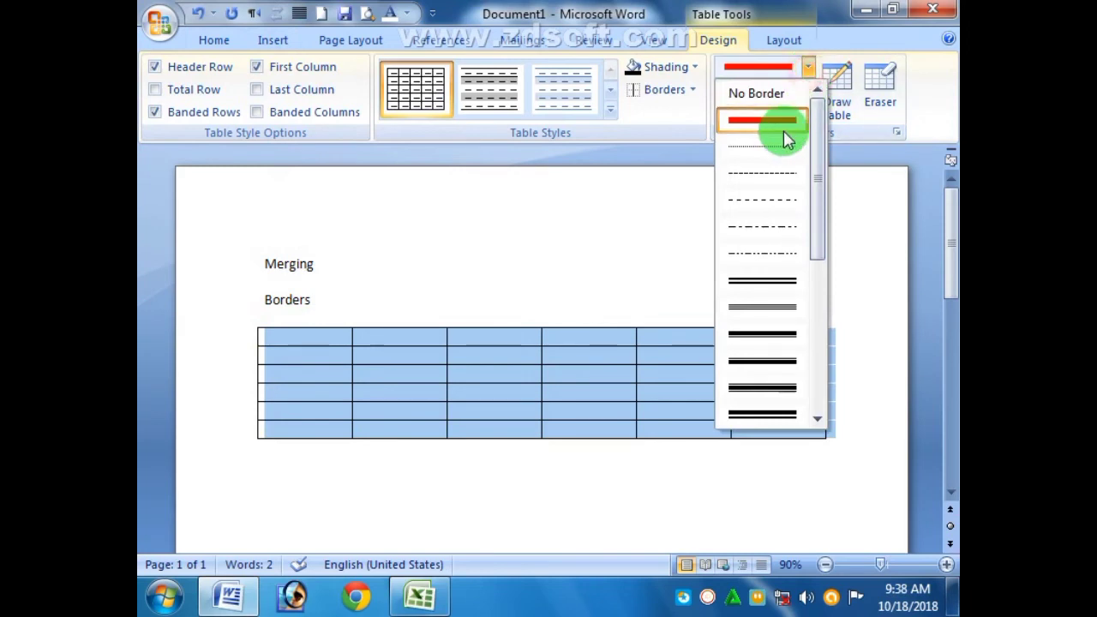
pyautogui.click(776, 125)
pyautogui.click(806, 90)
pyautogui.click(781, 146)
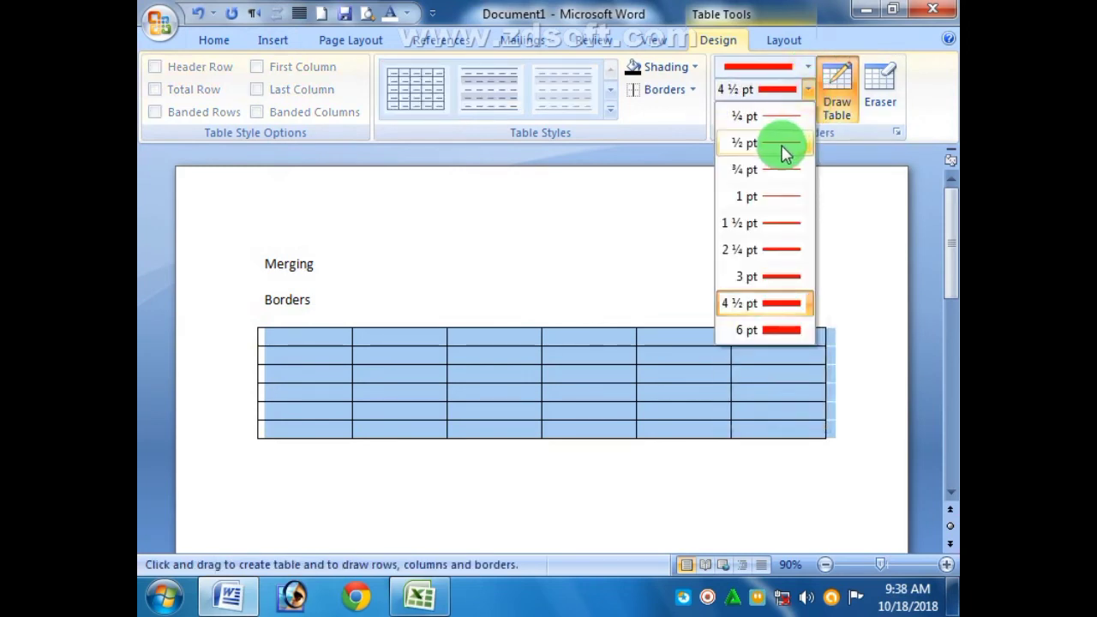
pyautogui.click(793, 114)
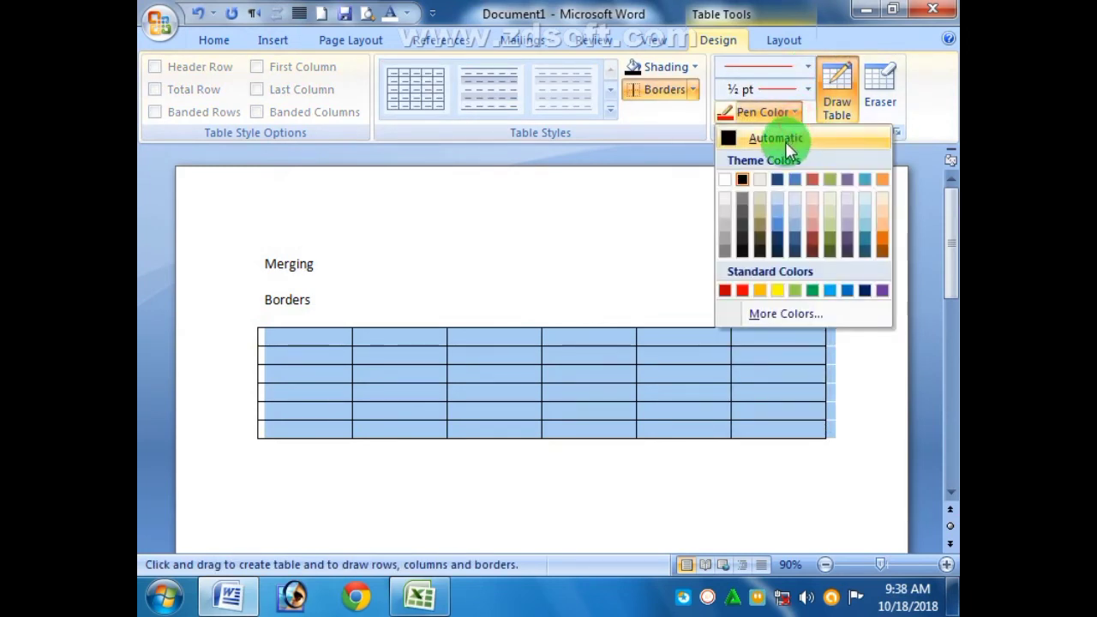
pyautogui.click(786, 142)
pyautogui.click(391, 335)
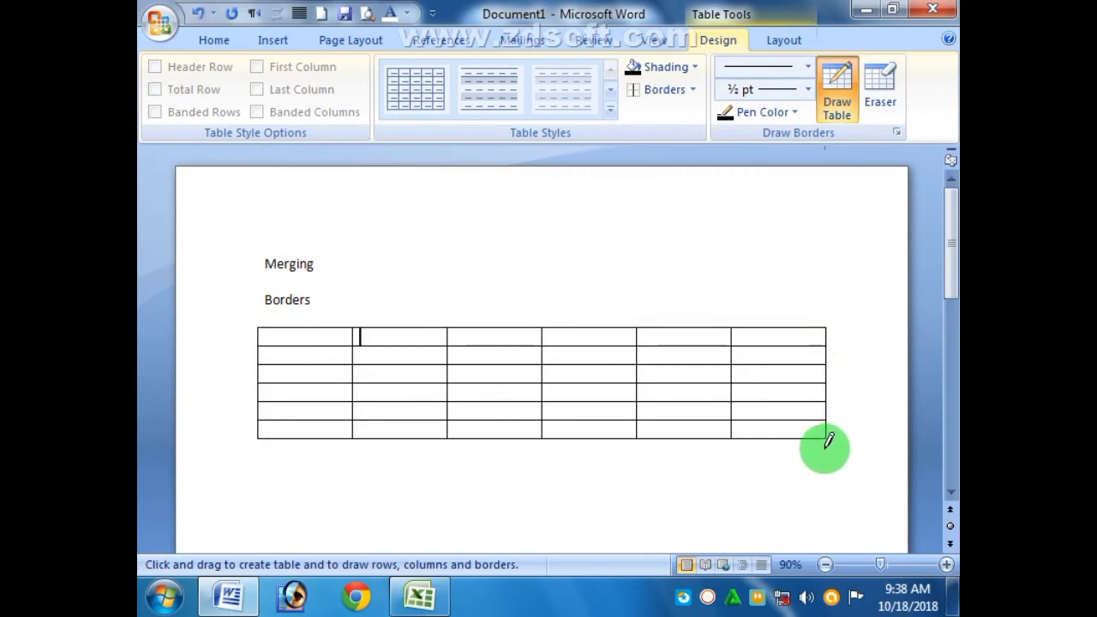
pyautogui.click(836, 94)
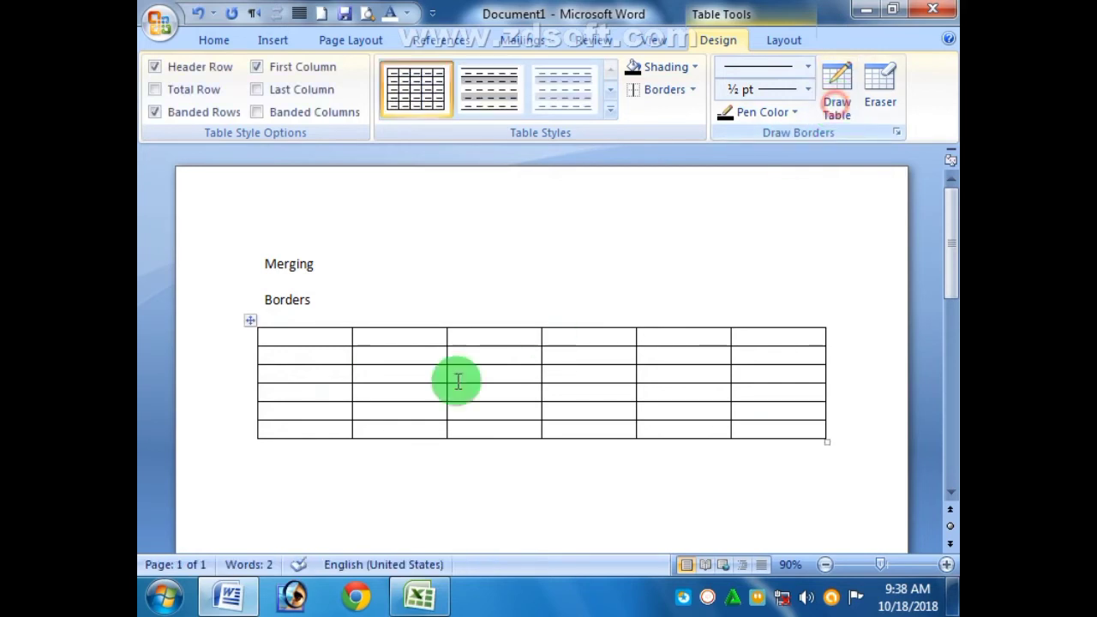
# - Select the first column of the table and remove its left border
pyautogui.moveTo(311, 343); pyautogui.dragTo(309, 429)
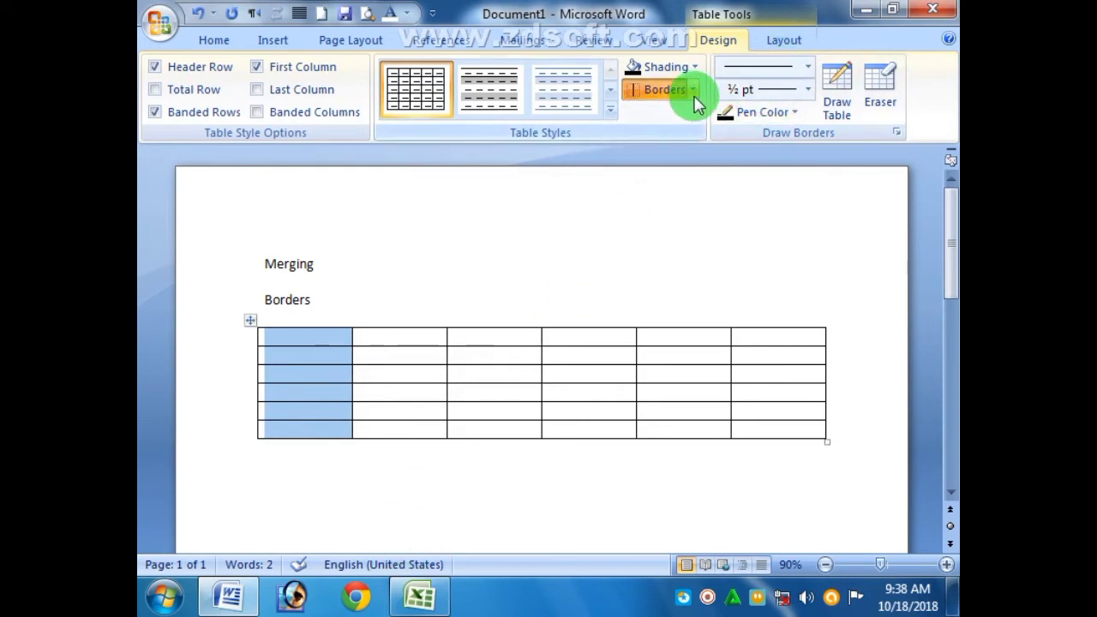
pyautogui.click(694, 91)
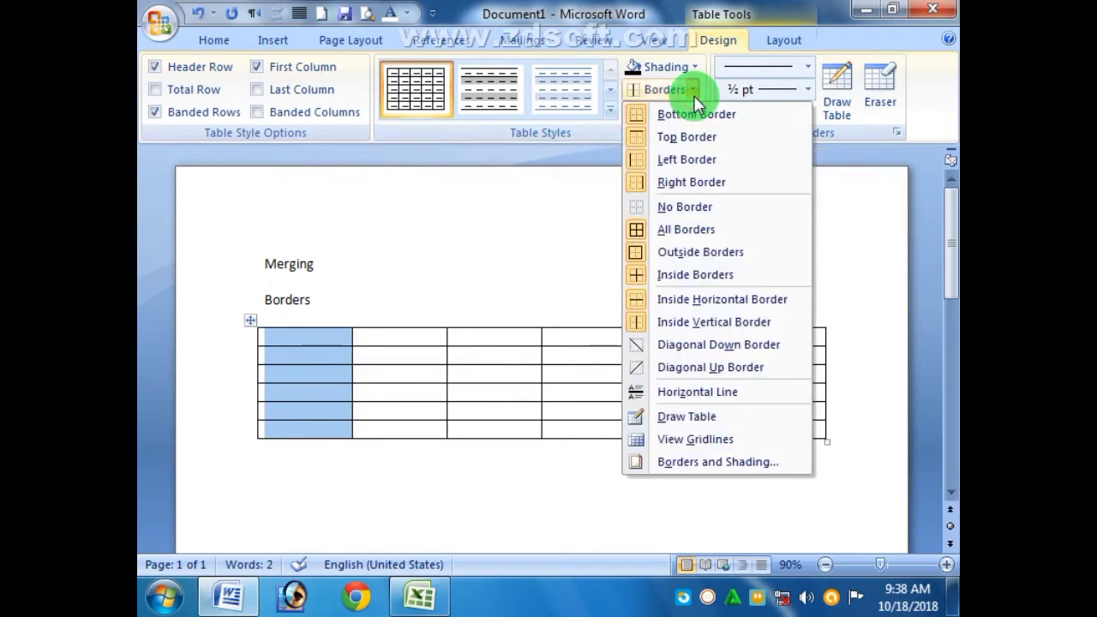
pyautogui.click(694, 162)
pyautogui.click(492, 468)
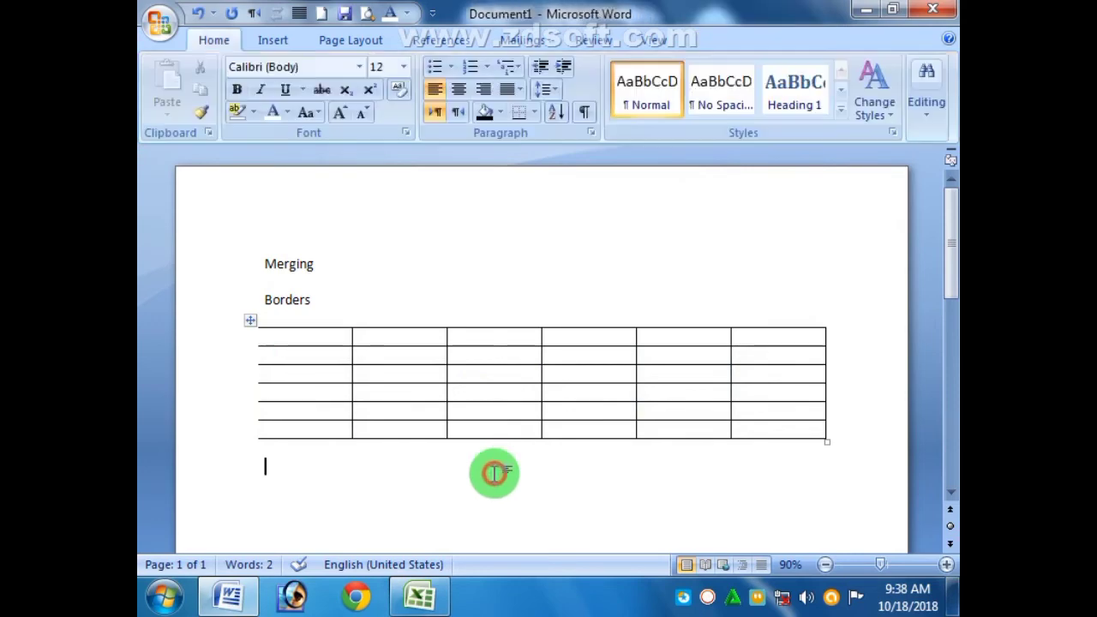
# - Select the last column of the table and remove its right border
pyautogui.moveTo(780, 335); pyautogui.dragTo(781, 424)
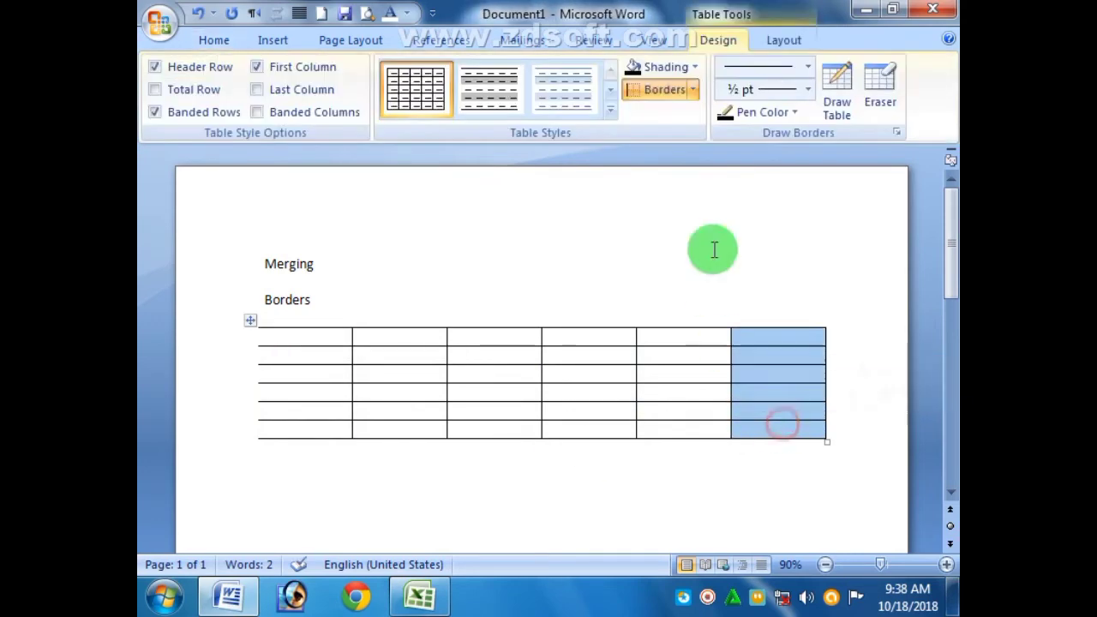
pyautogui.click(693, 90)
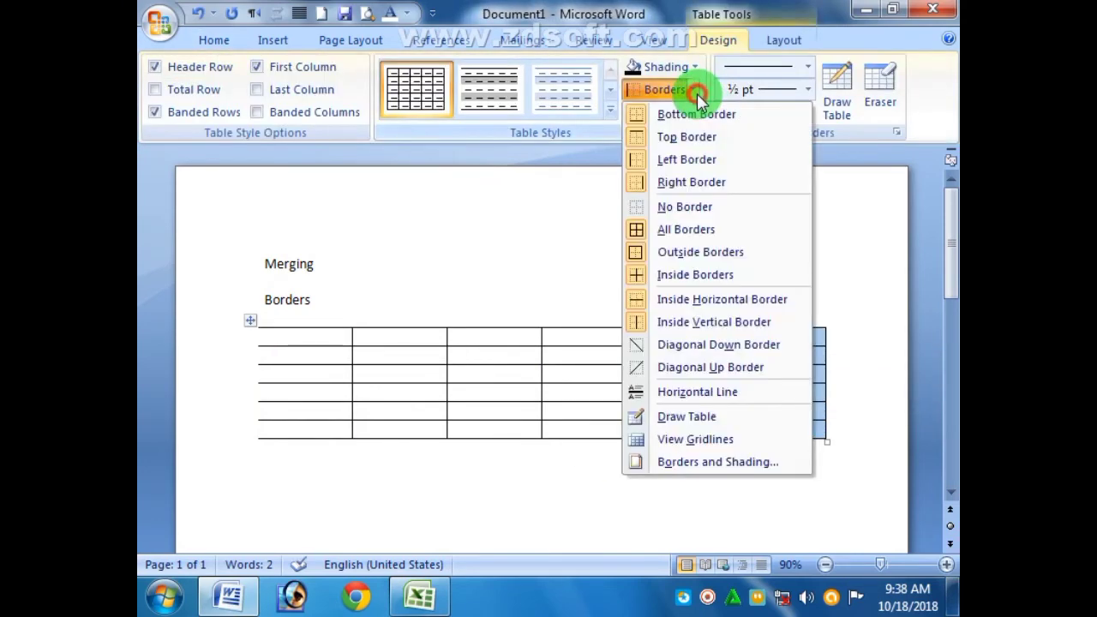
pyautogui.click(696, 190)
pyautogui.click(744, 454)
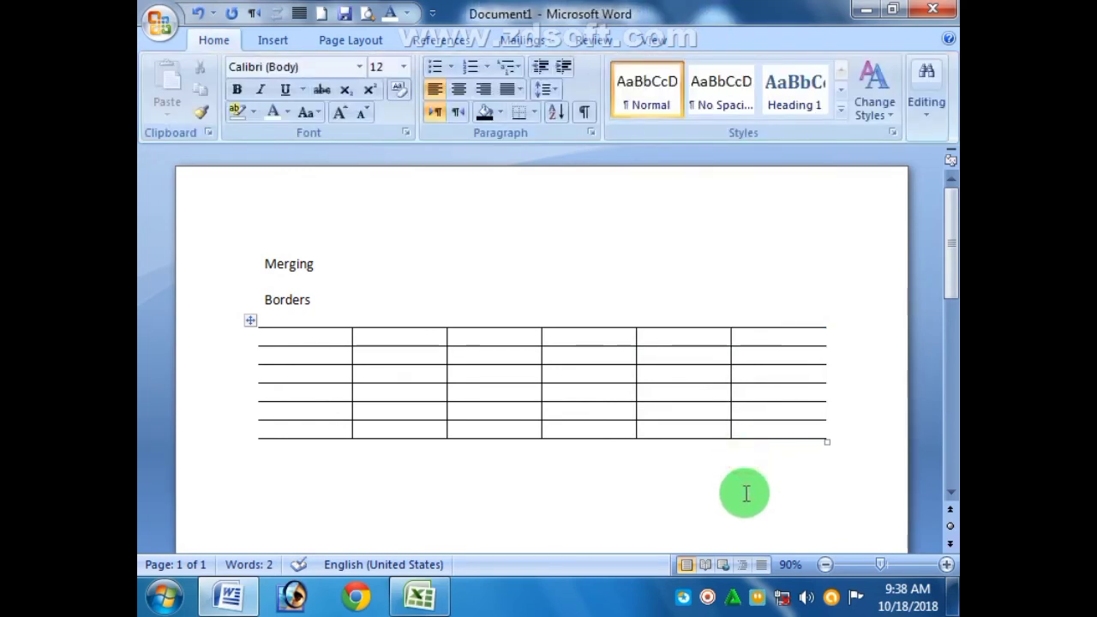
# - Select the whole table with the open sides and delete it
pyautogui.moveTo(308, 428); pyautogui.dragTo(769, 431)
pyautogui.click(694, 495)
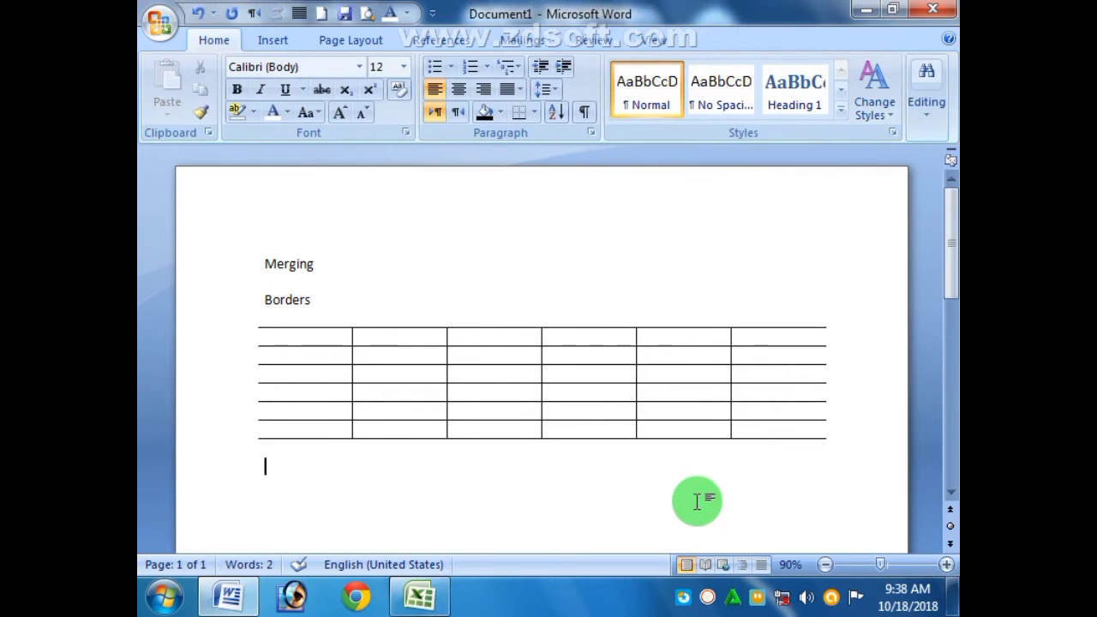
pyautogui.click(250, 320)
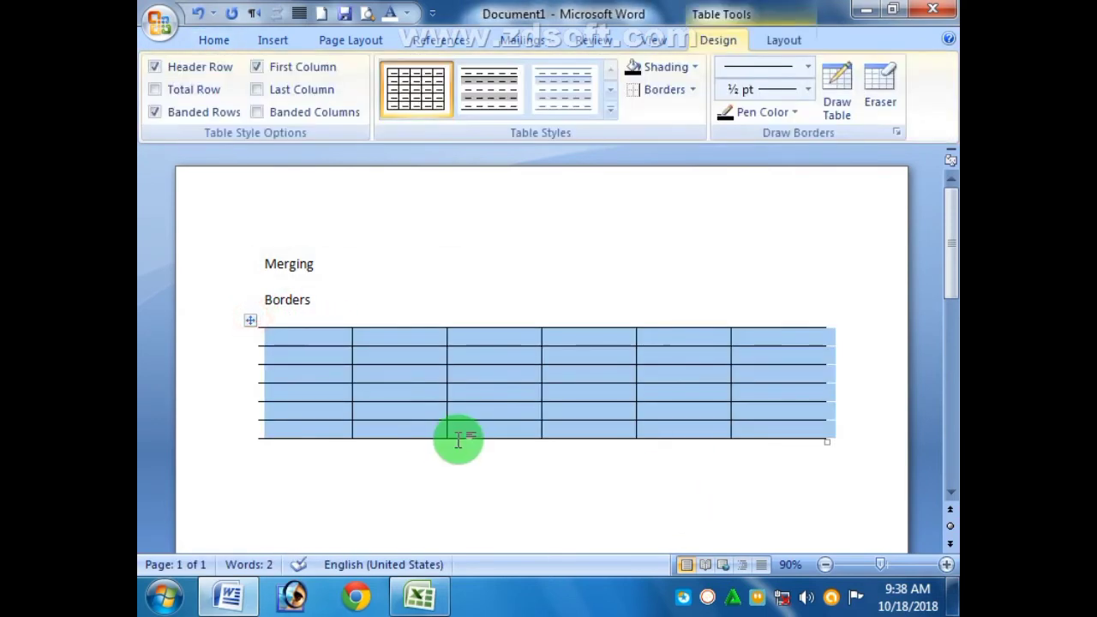
pyautogui.press('BackSpace')
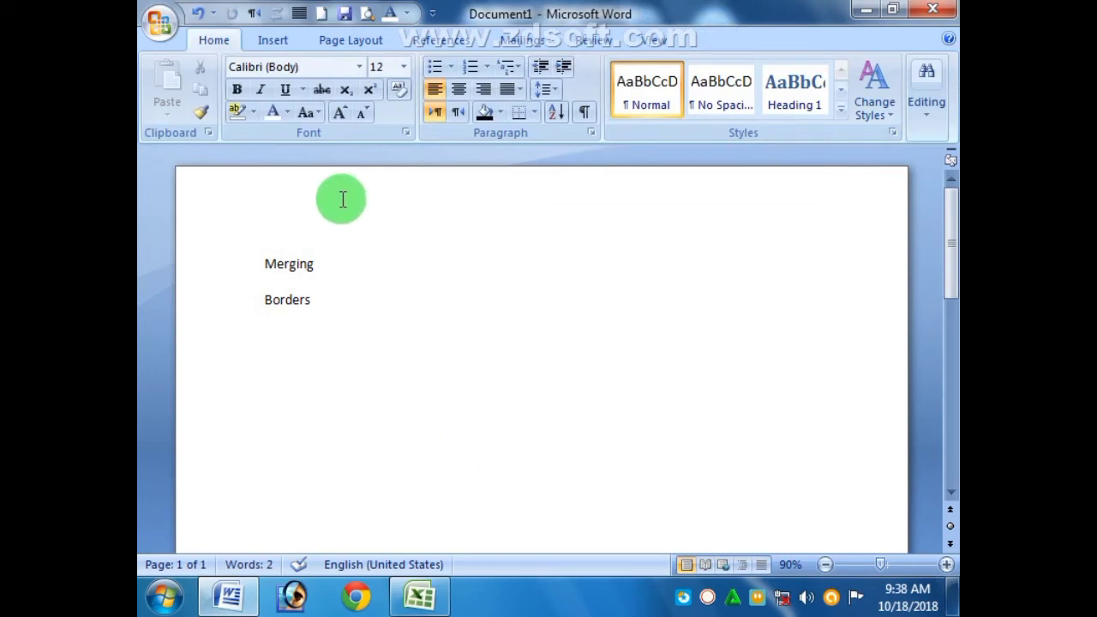
# - Set the font size to 18 and enter the heading "Courses" below Borders
pyautogui.click(403, 66)
pyautogui.click(394, 210)
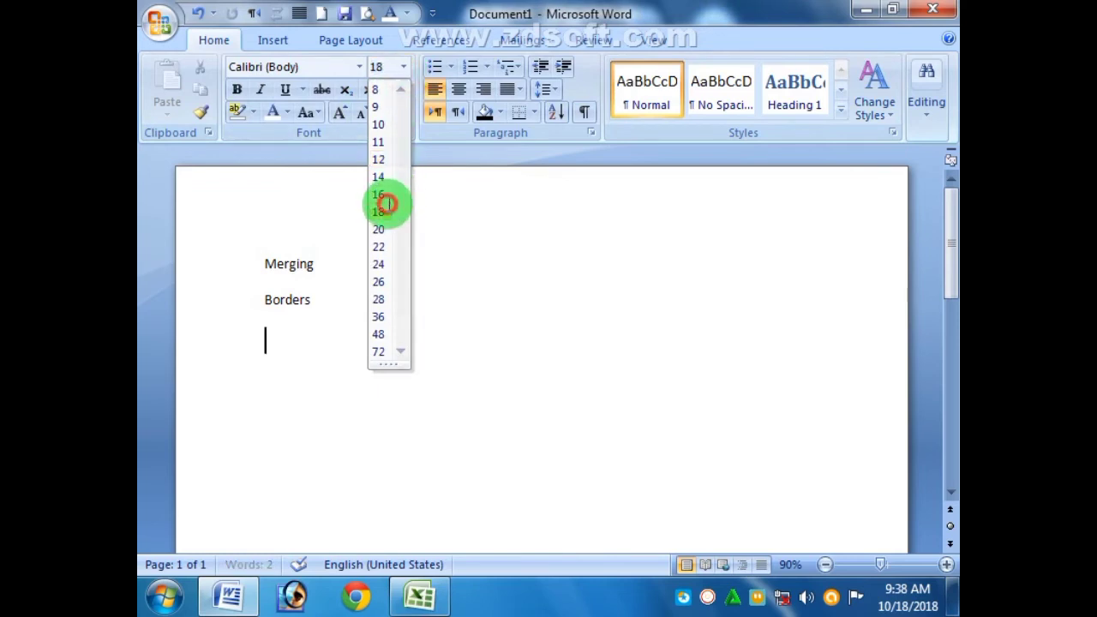
pyautogui.write('Co')
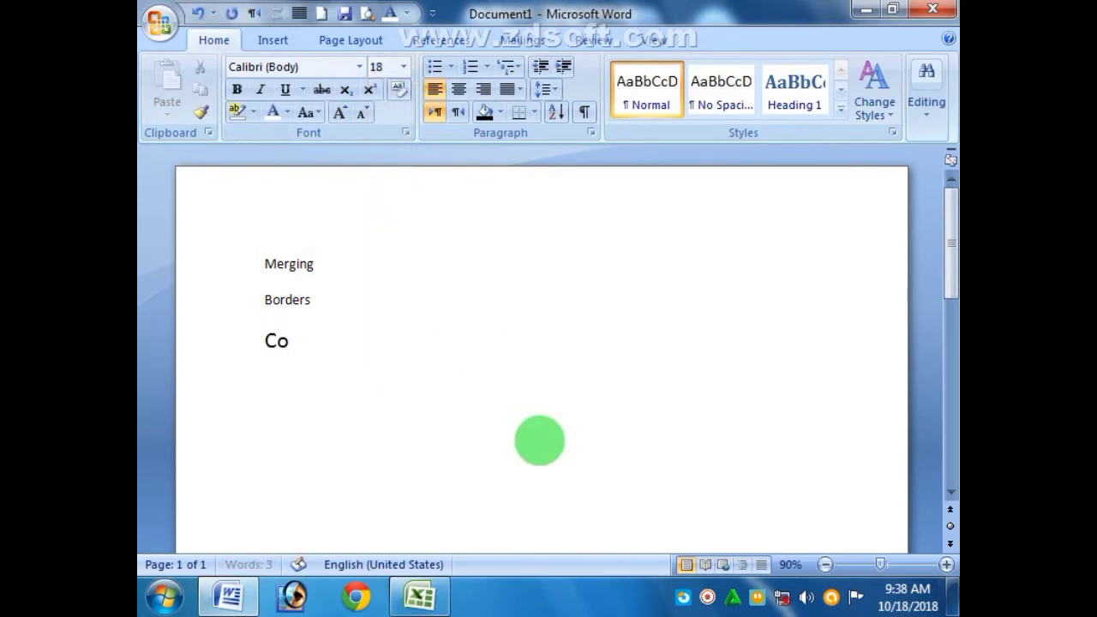
pyautogui.write('urses')
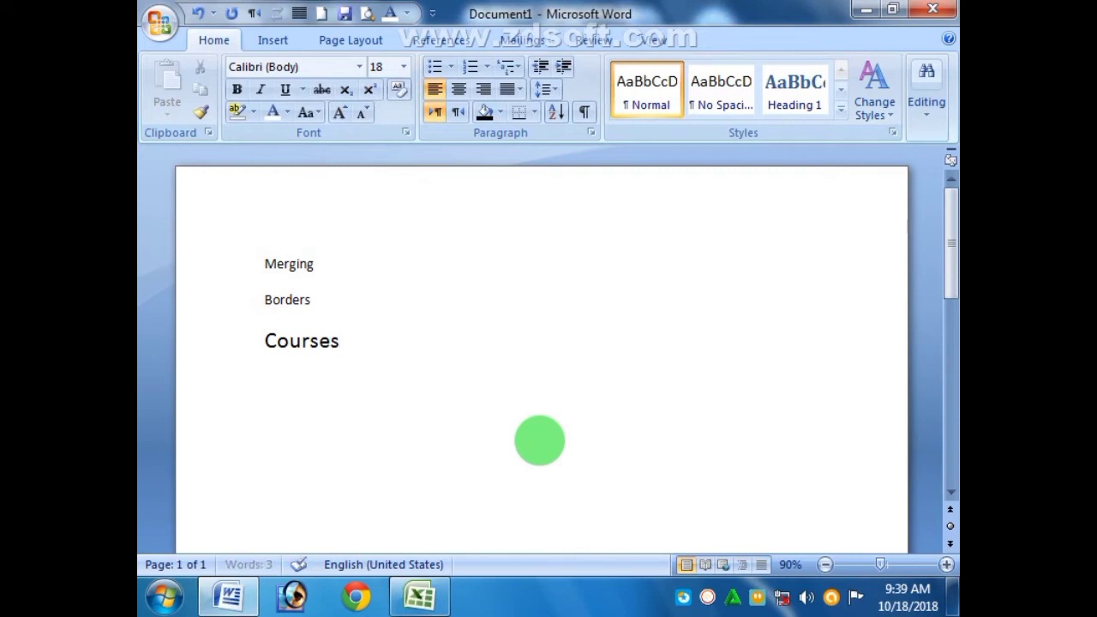
# - List MS Office, Inpage, Autocad, Corel Draw, Internet and Hardware on separate lines below the Courses heading and dismiss the Avast notification
pyautogui.write('MS Offic')
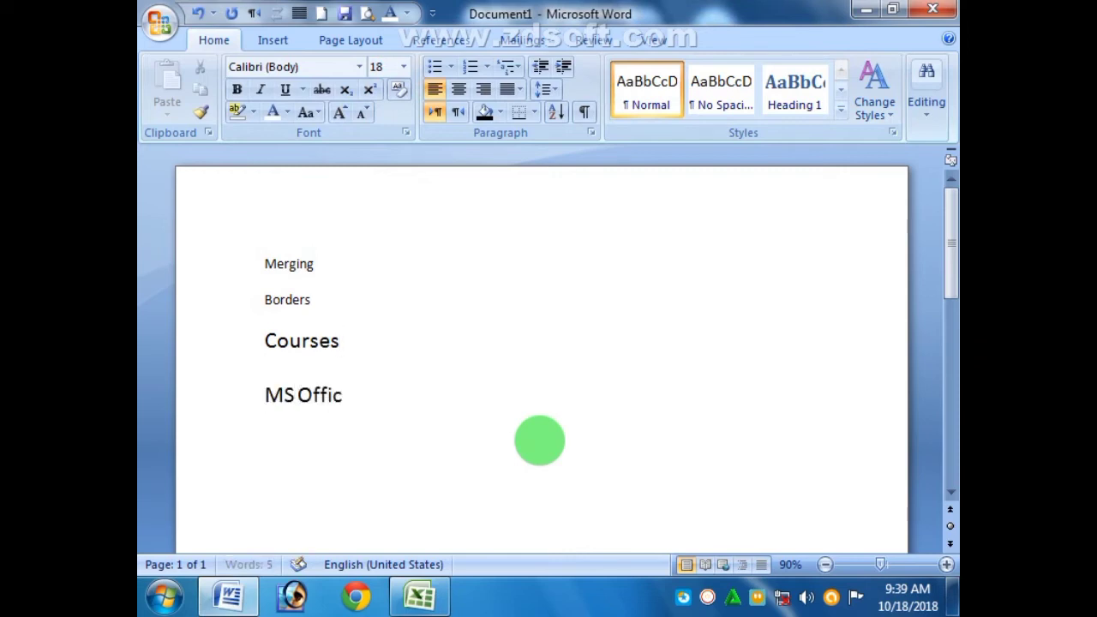
pyautogui.write('pa')
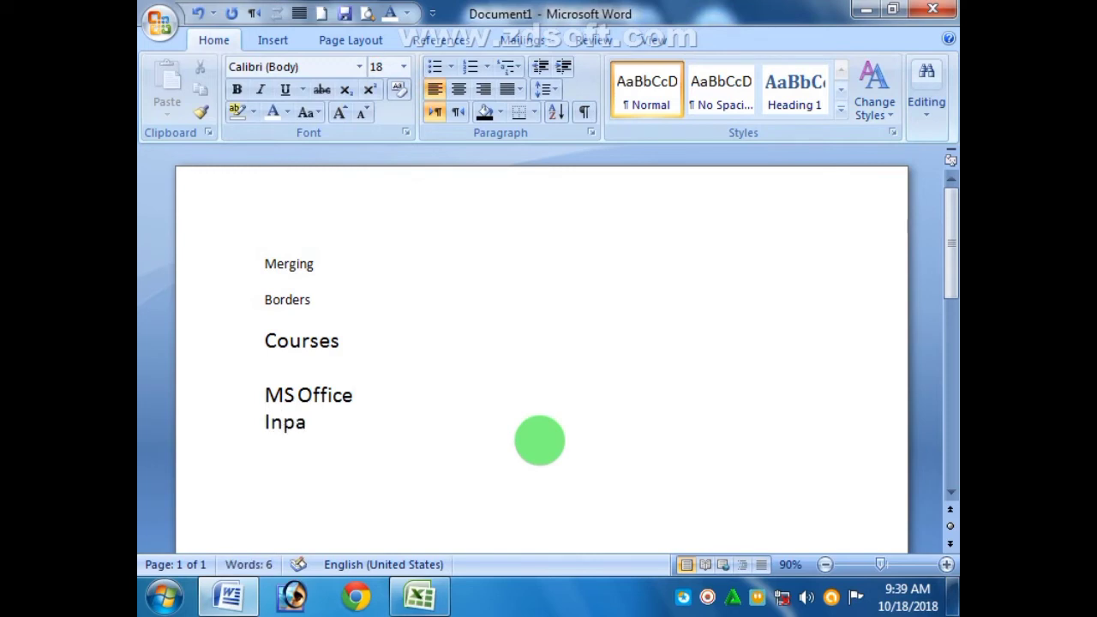
pyautogui.write('ge')
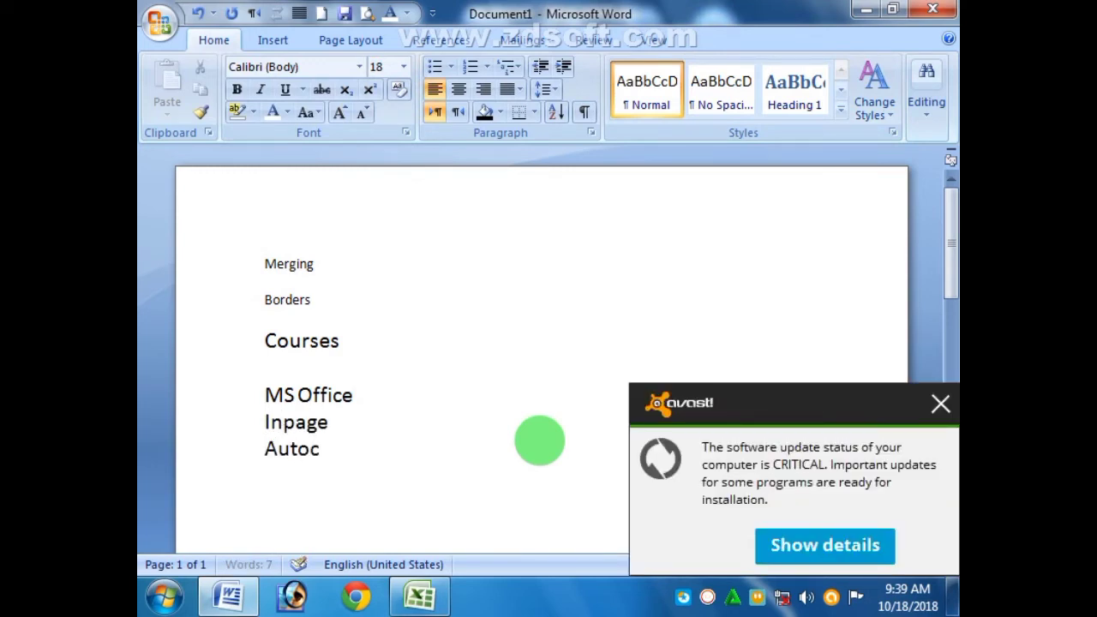
pyautogui.write('d')
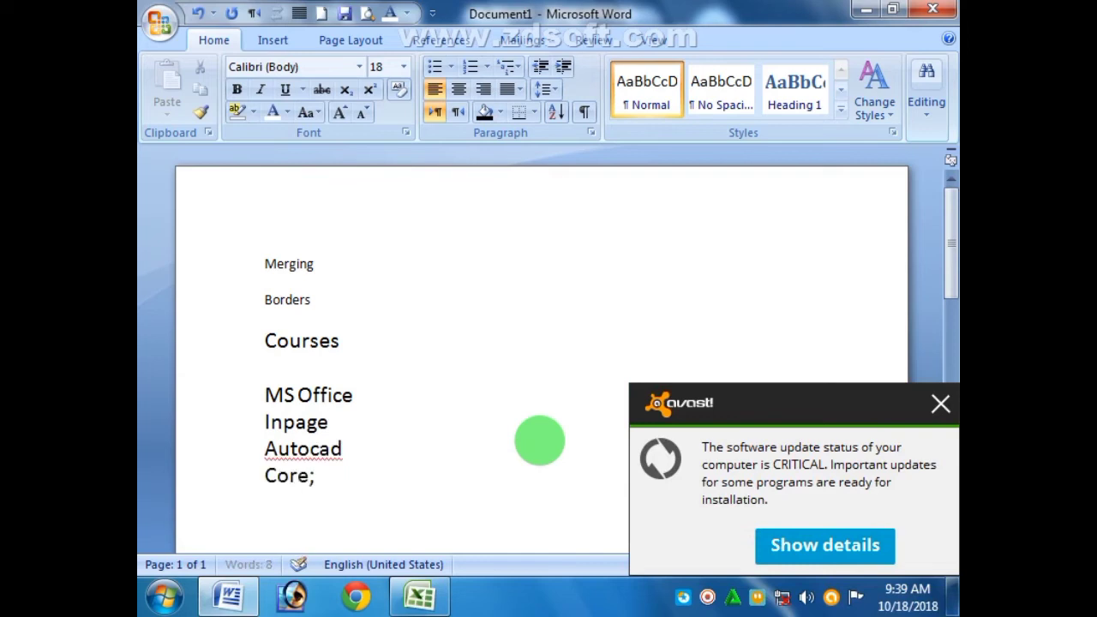
pyautogui.write('Draw')
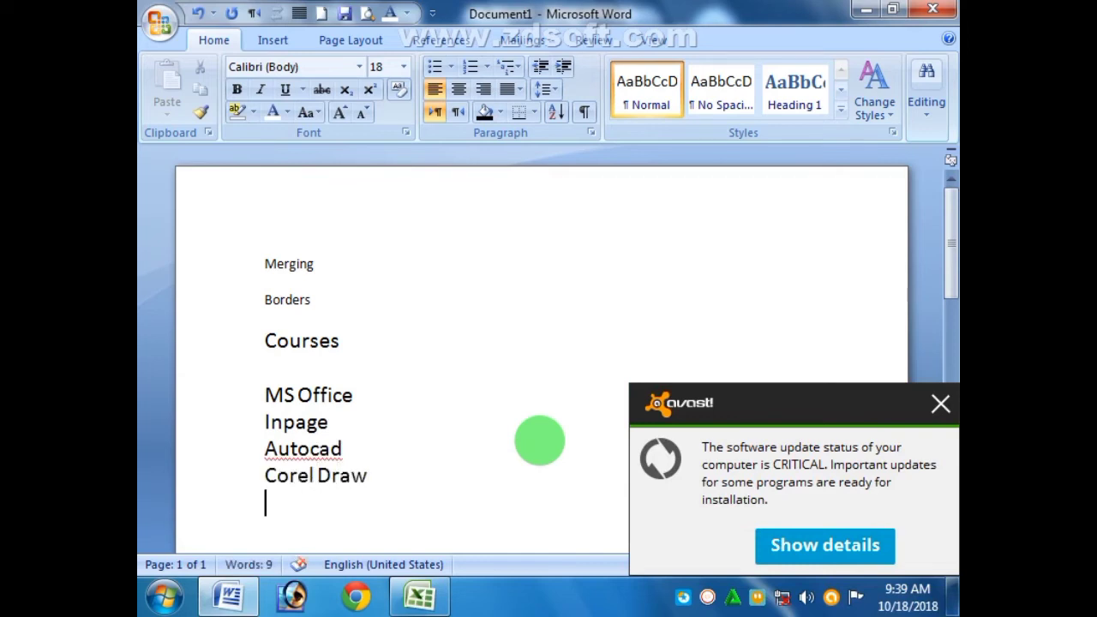
pyautogui.write('ter')
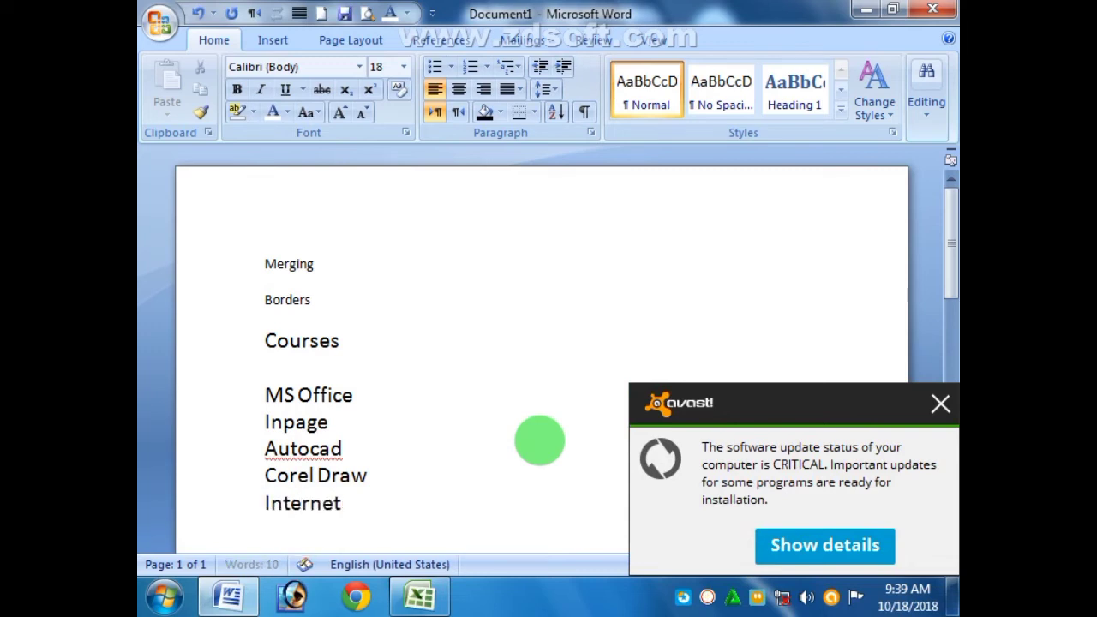
pyautogui.write('net')
pyautogui.press('Return')
pyautogui.write('Hardwa')
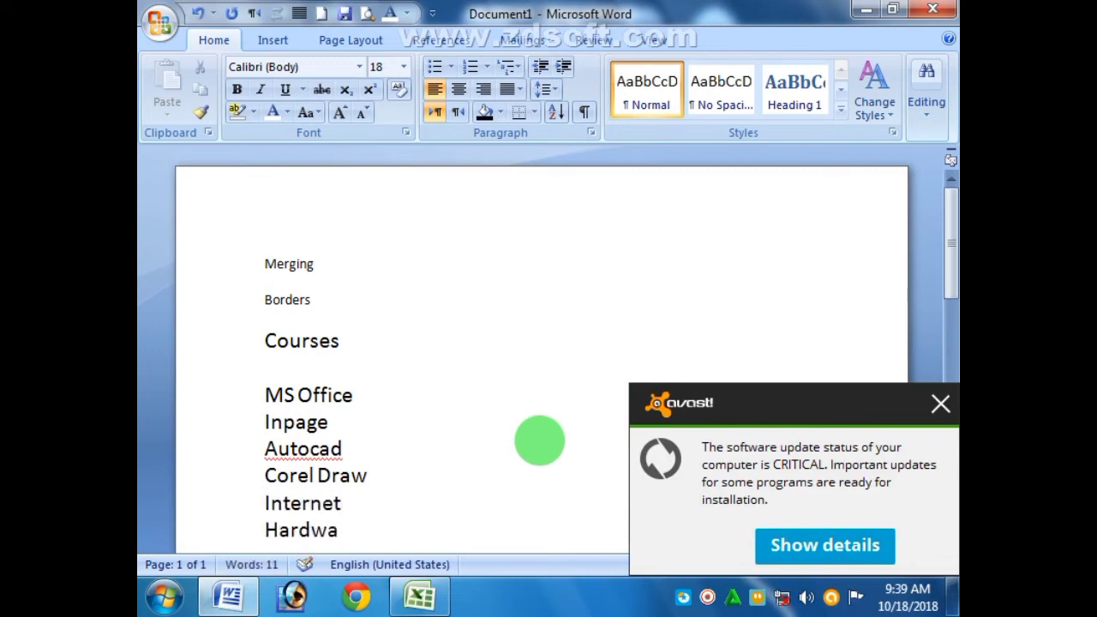
pyautogui.write('re')
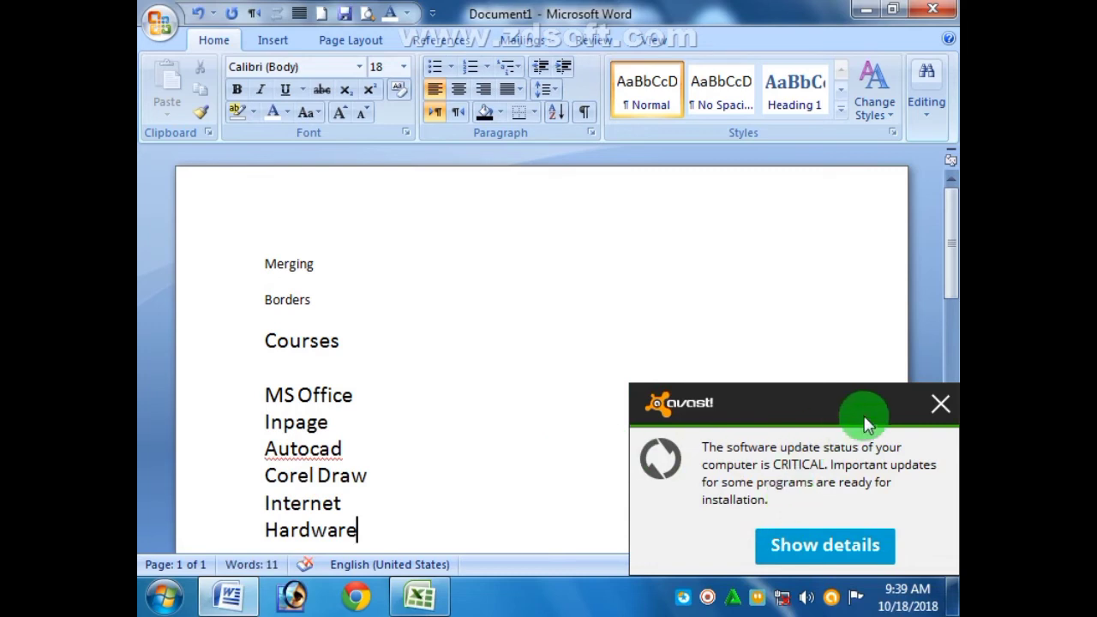
pyautogui.click(941, 403)
pyautogui.click(639, 419)
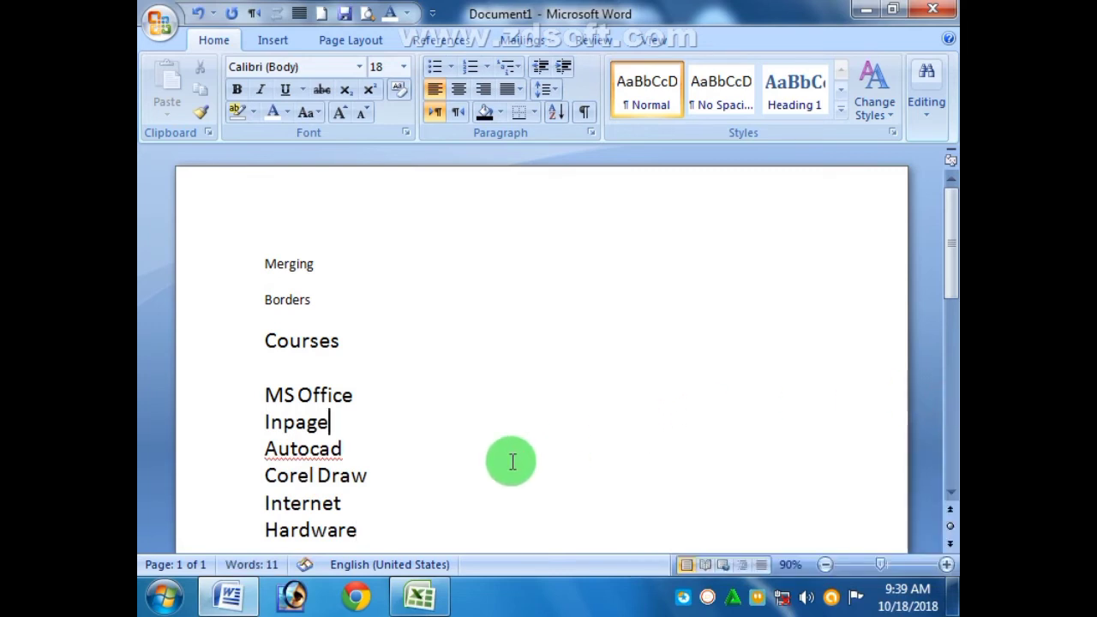
# - Apply square bullets from the bullet library to the six course lines from MS Office to Hardware
pyautogui.click(949, 494)
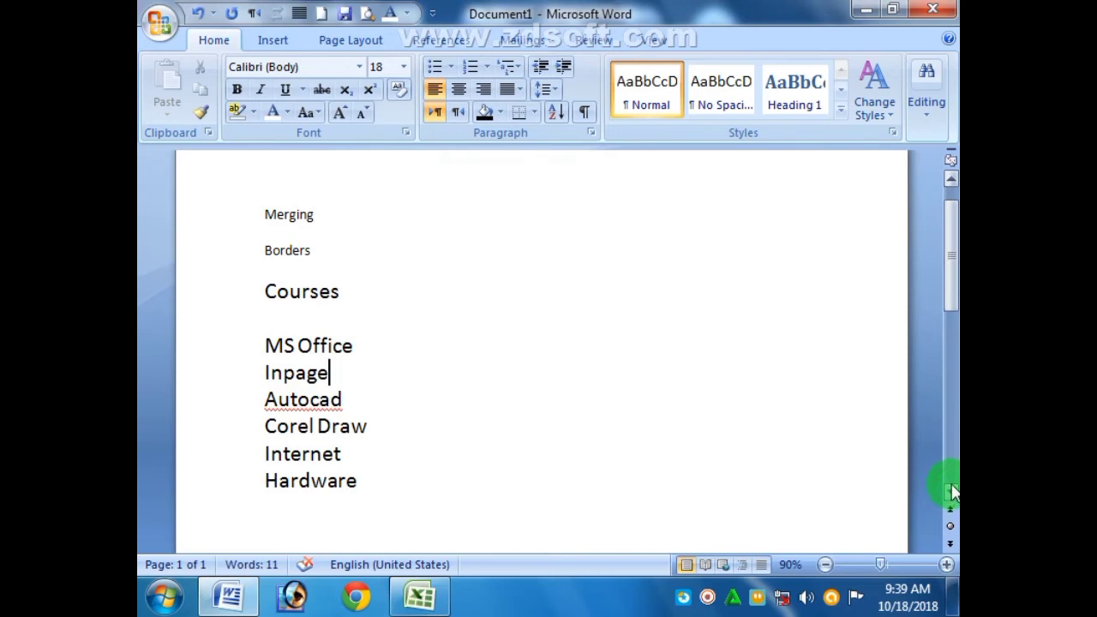
pyautogui.moveTo(265, 342); pyautogui.dragTo(403, 489)
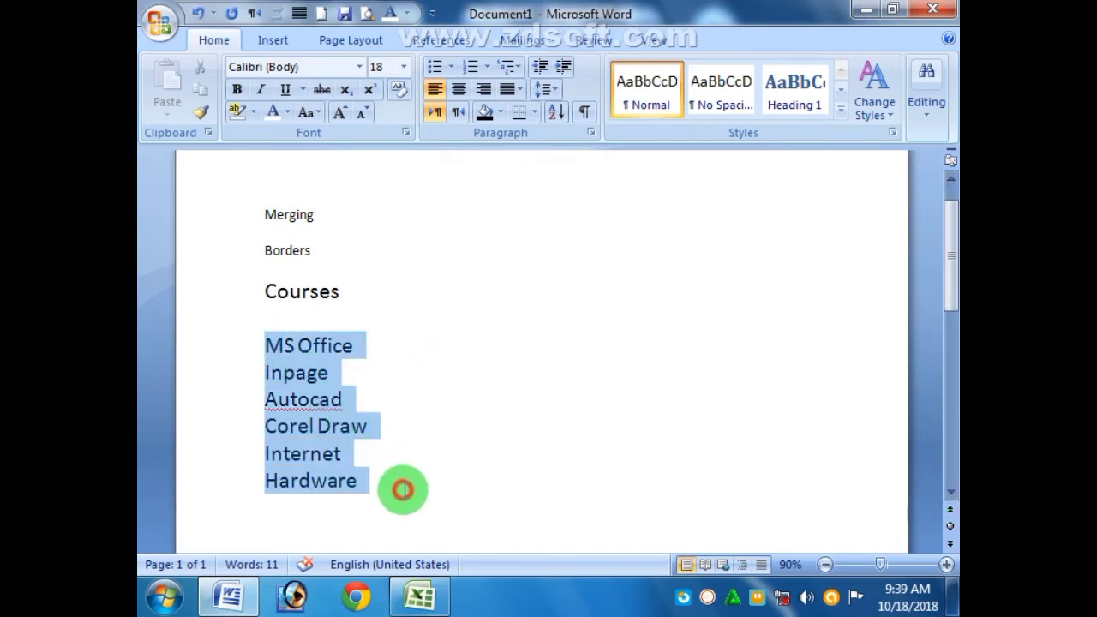
pyautogui.click(451, 67)
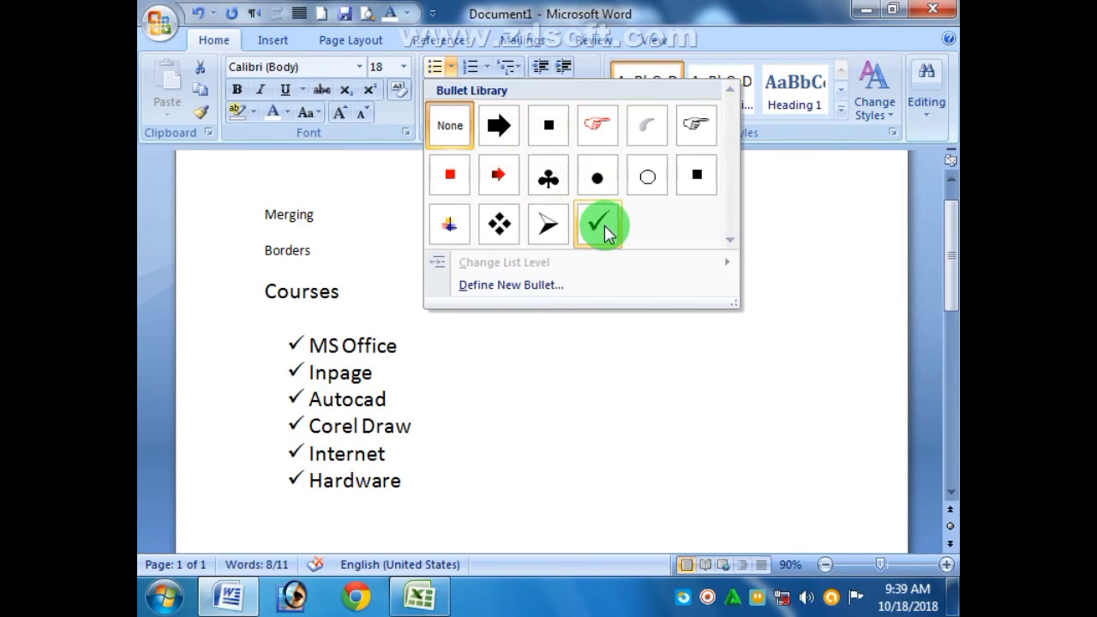
pyautogui.click(691, 177)
pyautogui.click(674, 343)
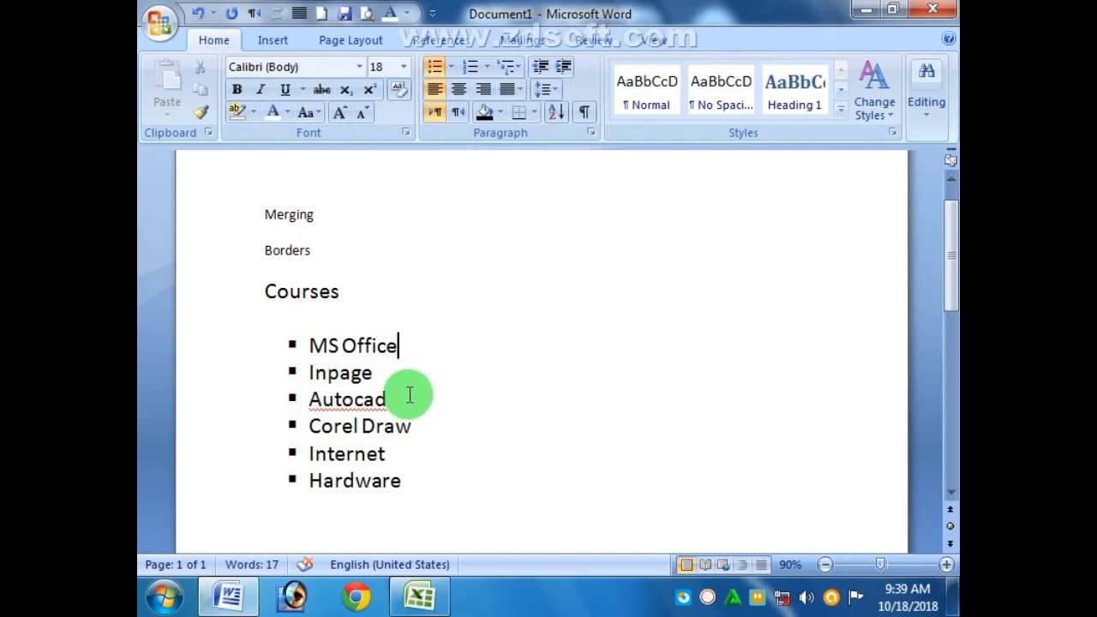
# - Delete the bulleted course list and enter "MS Office" in its place below the Courses heading
pyautogui.moveTo(303, 343); pyautogui.dragTo(428, 497)
pyautogui.press('Delete')
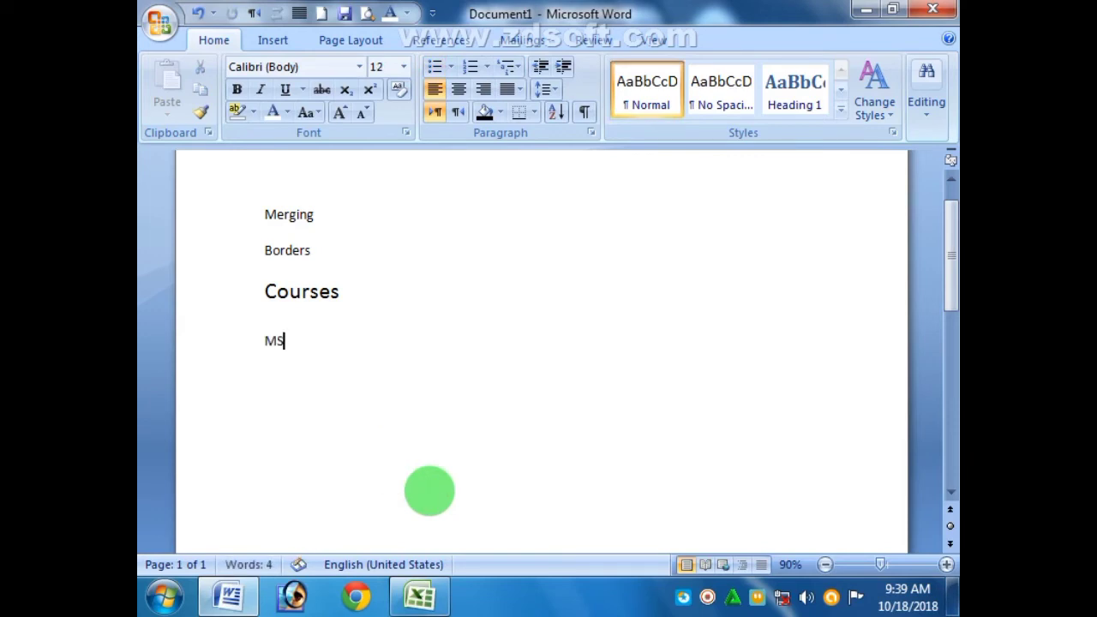
pyautogui.write('ce')
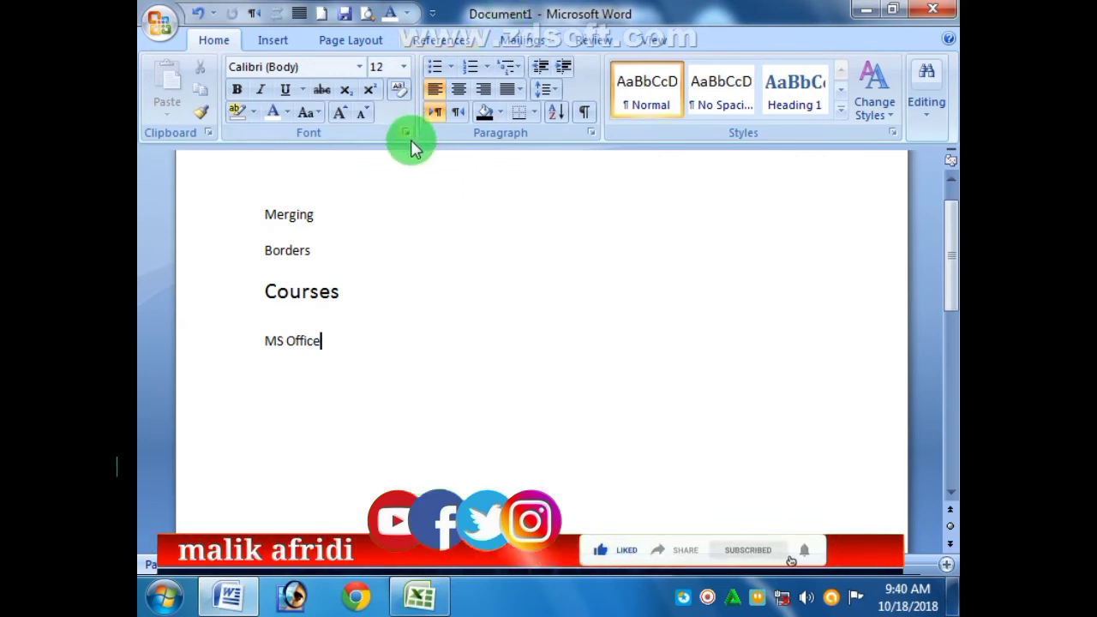
# - Set the font size of the MS Office line to 18
pyautogui.moveTo(320, 342); pyautogui.dragTo(264, 341)
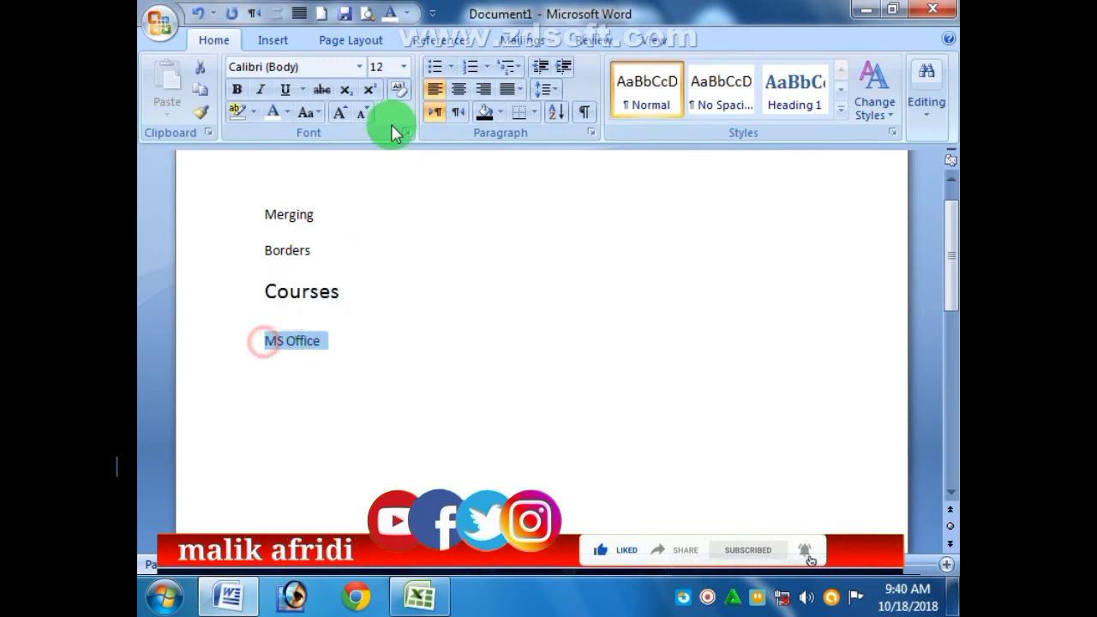
pyautogui.click(402, 67)
pyautogui.click(379, 211)
# - Add tab-spaced Inpage and Autocad after MS Office, and enter Hardware, Internet and Photoshop in matching positions on the line below
pyautogui.click(390, 343)
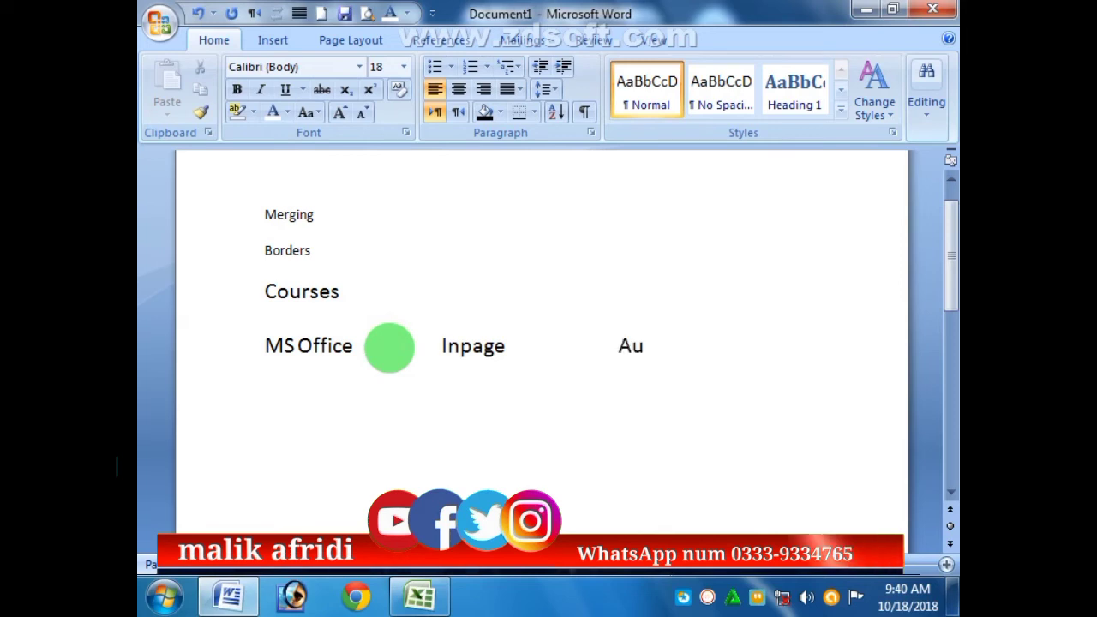
pyautogui.write('tocad')
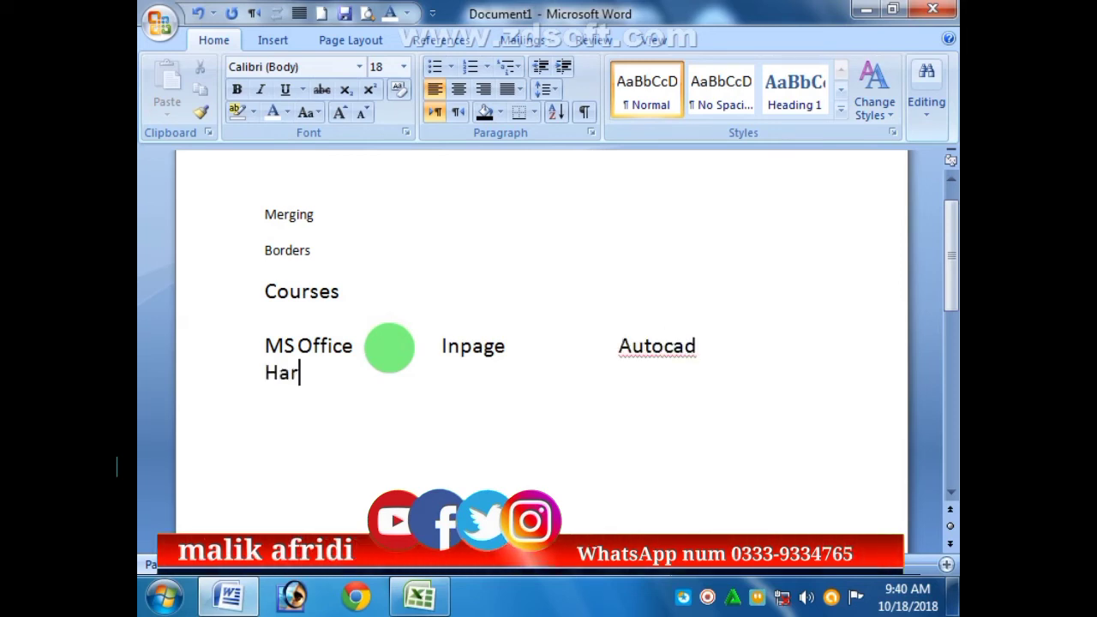
pyautogui.write('dware')
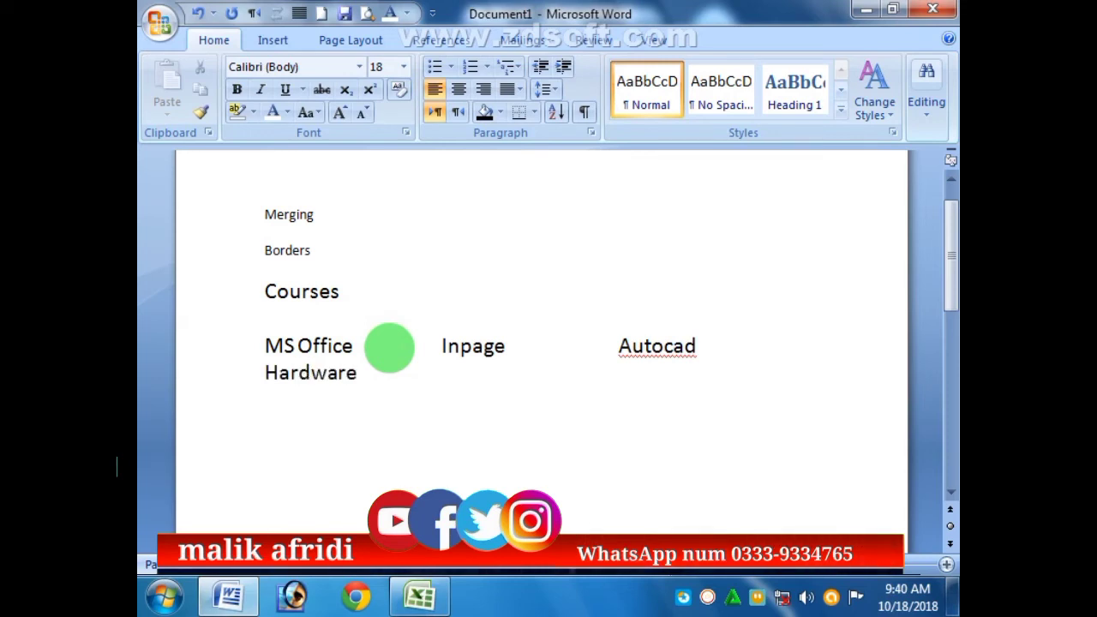
pyautogui.press('Tab')
pyautogui.write('In')
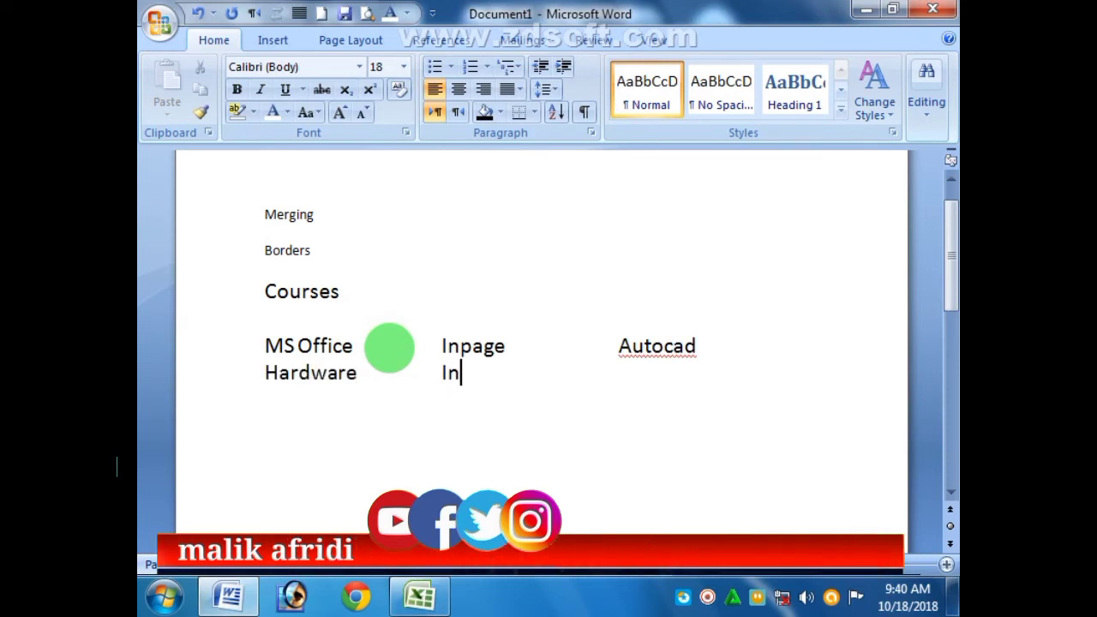
pyautogui.write('ternet')
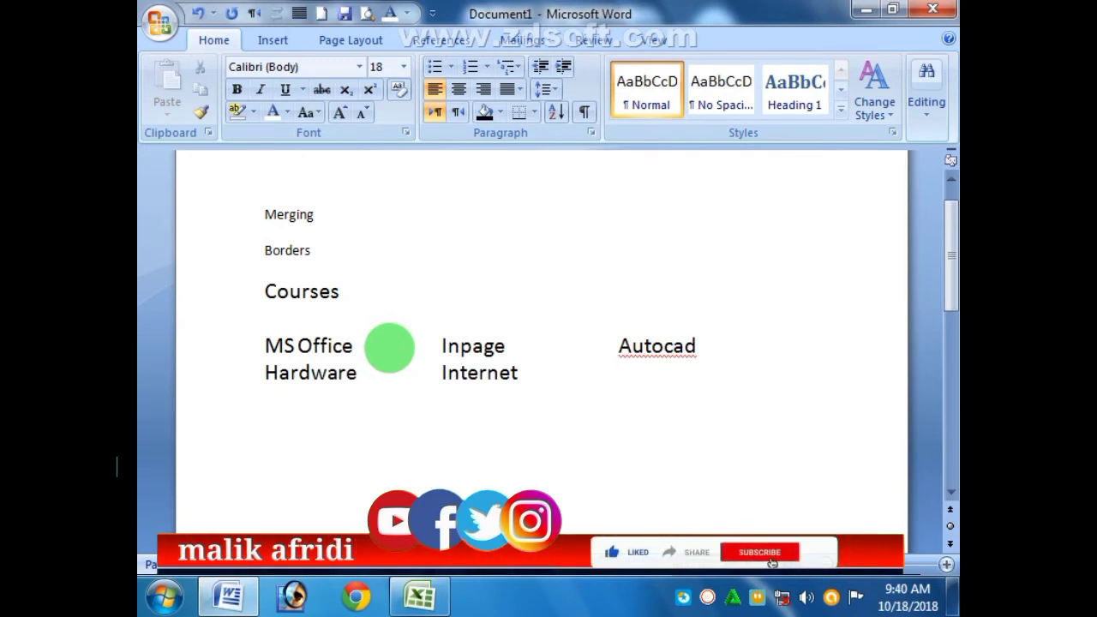
pyautogui.write('\tPhotoshop')
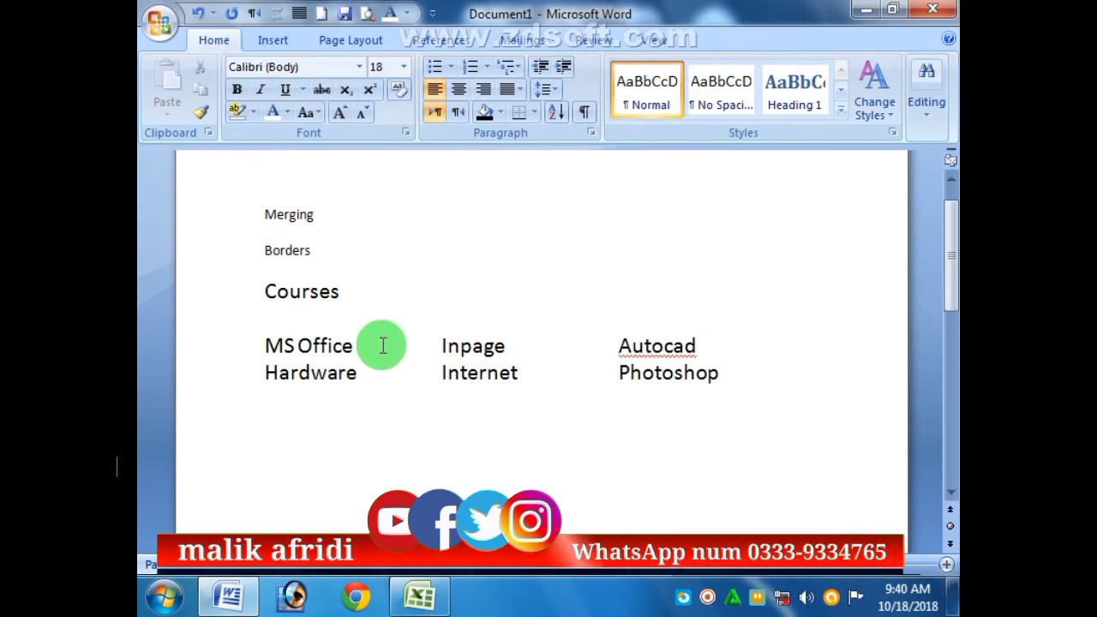
# - Select both course rows and apply square bullets to them
pyautogui.moveTo(267, 347); pyautogui.dragTo(728, 364)
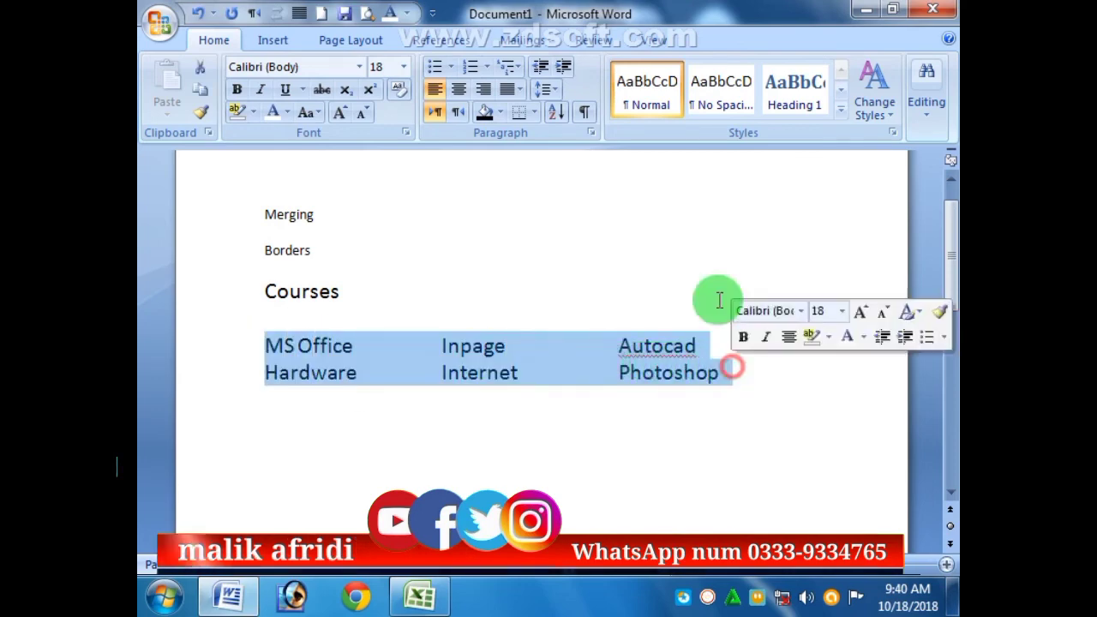
pyautogui.click(449, 67)
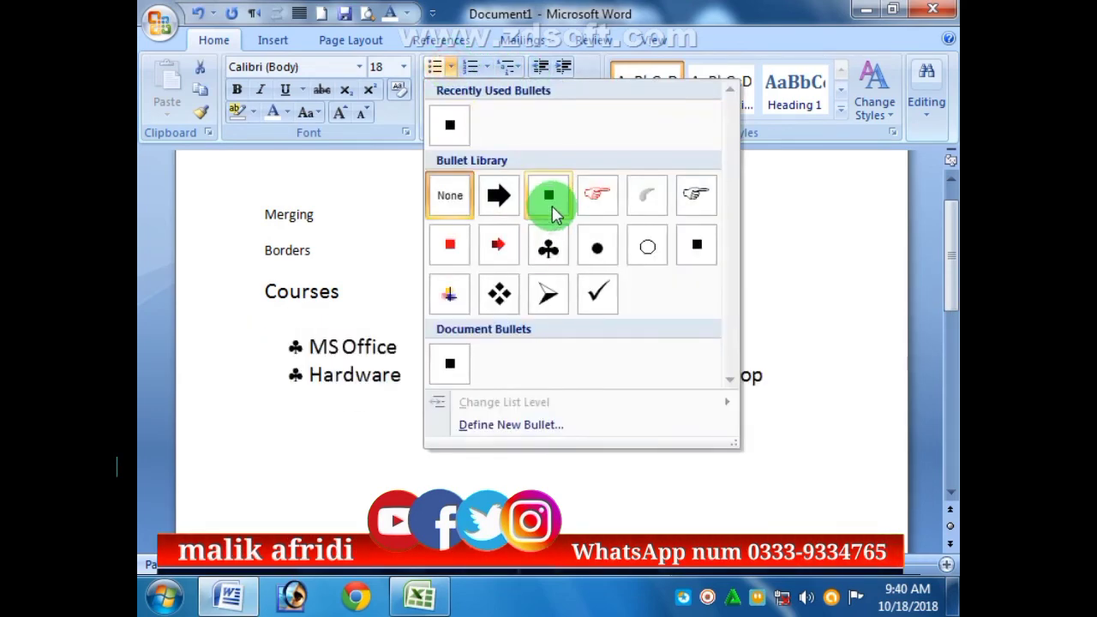
pyautogui.click(575, 455)
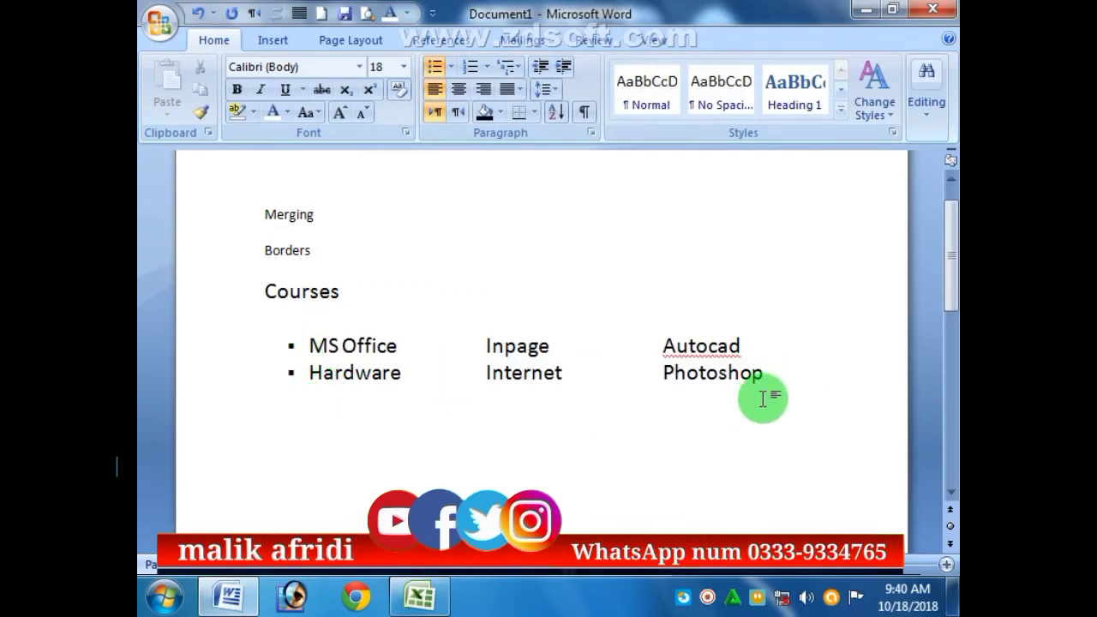
# - Select Inpage in the first course row and apply the red pointing-hand bullet
pyautogui.moveTo(481, 346); pyautogui.dragTo(560, 346)
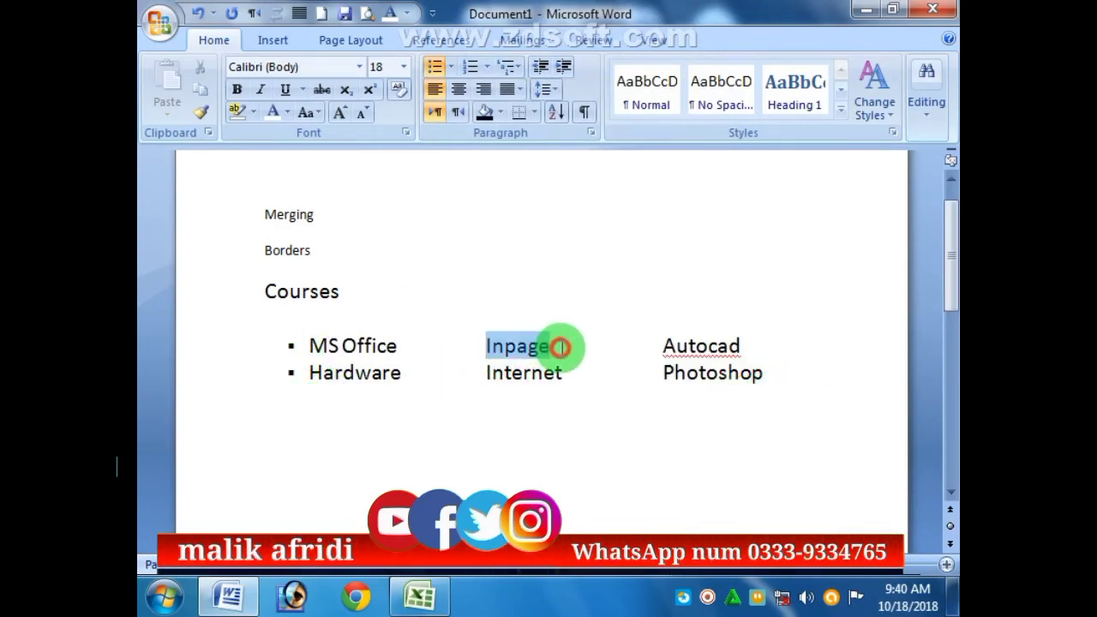
pyautogui.click(450, 68)
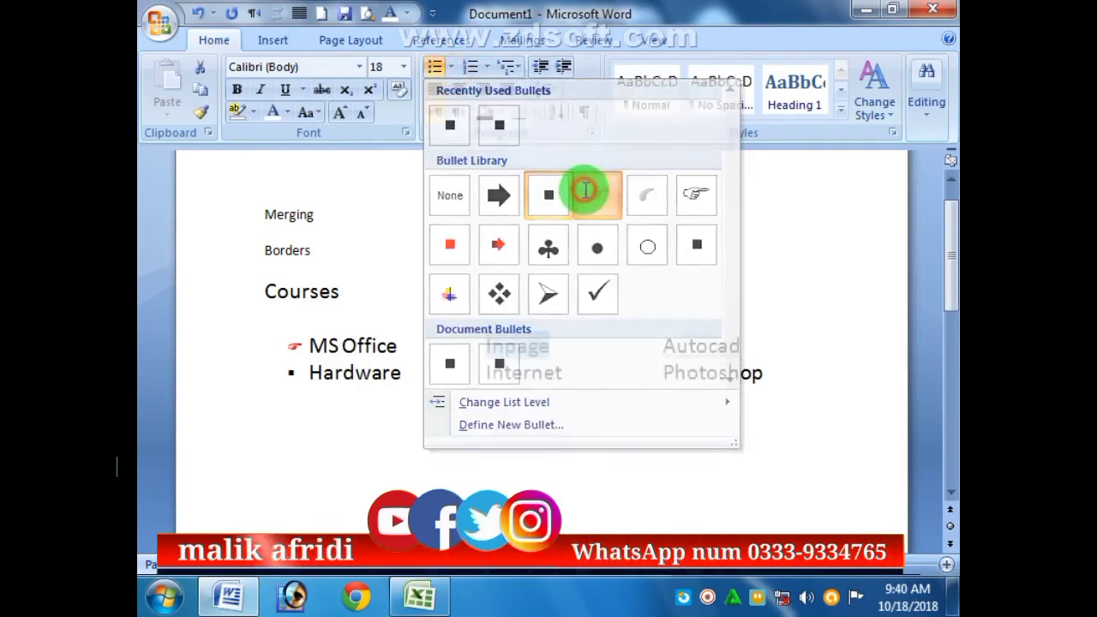
pyautogui.click(584, 191)
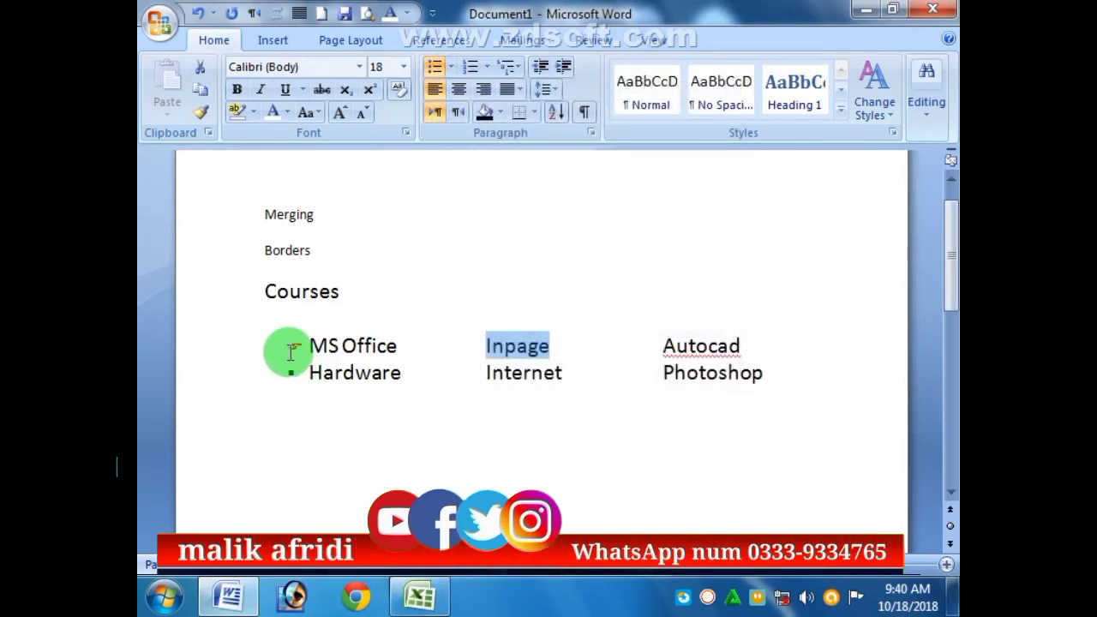
# - Change the bullet of the row containing Inpage to a square
pyautogui.click(452, 68)
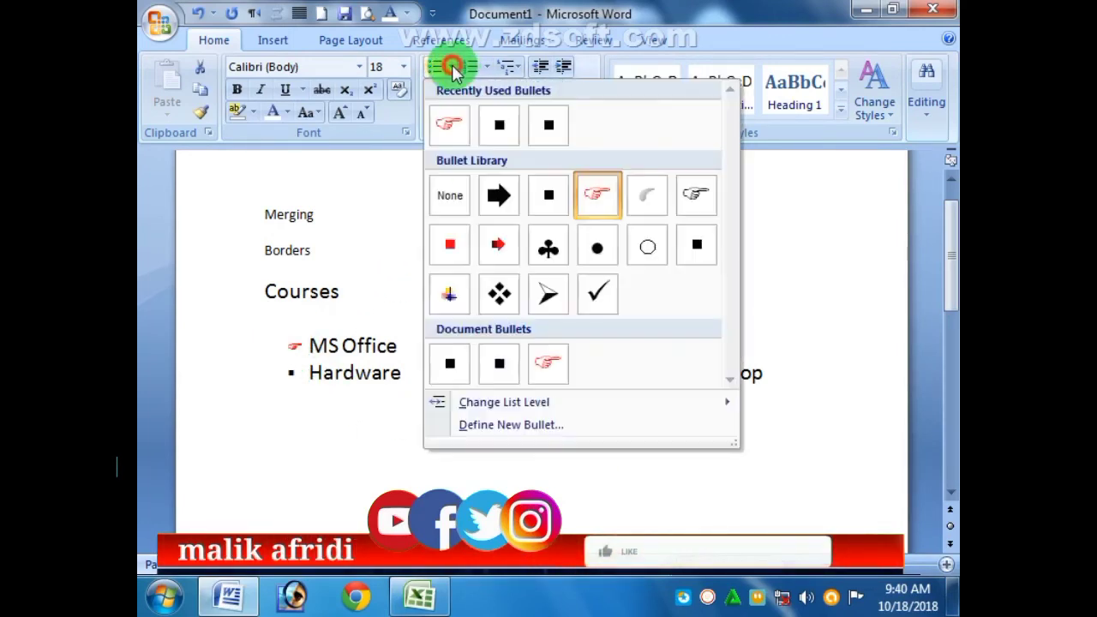
pyautogui.click(701, 249)
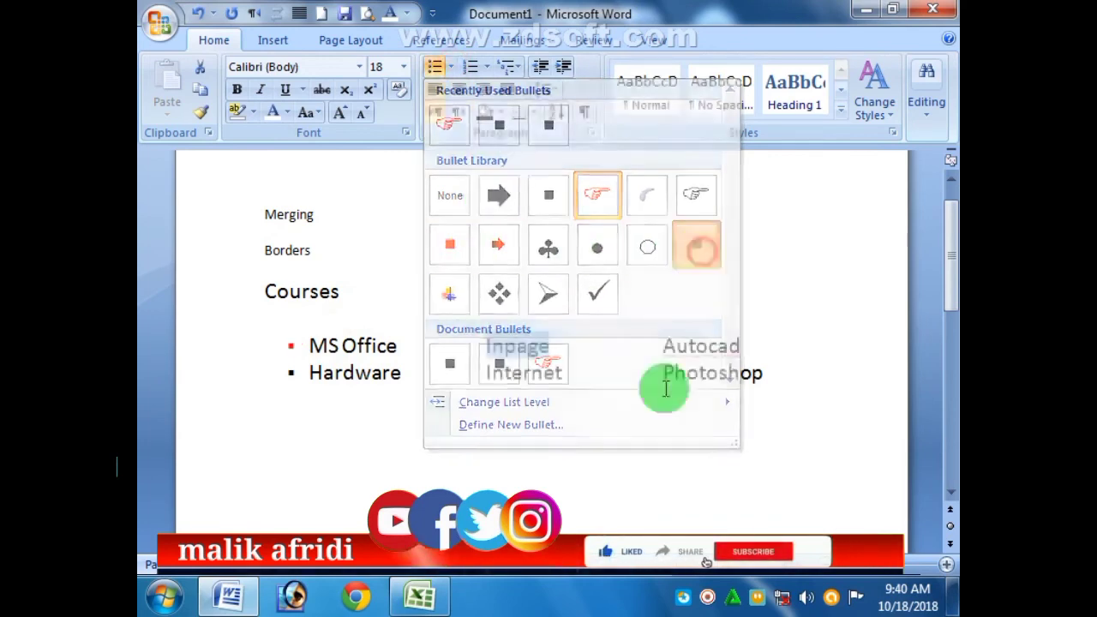
pyautogui.click(612, 513)
pyautogui.click(483, 345)
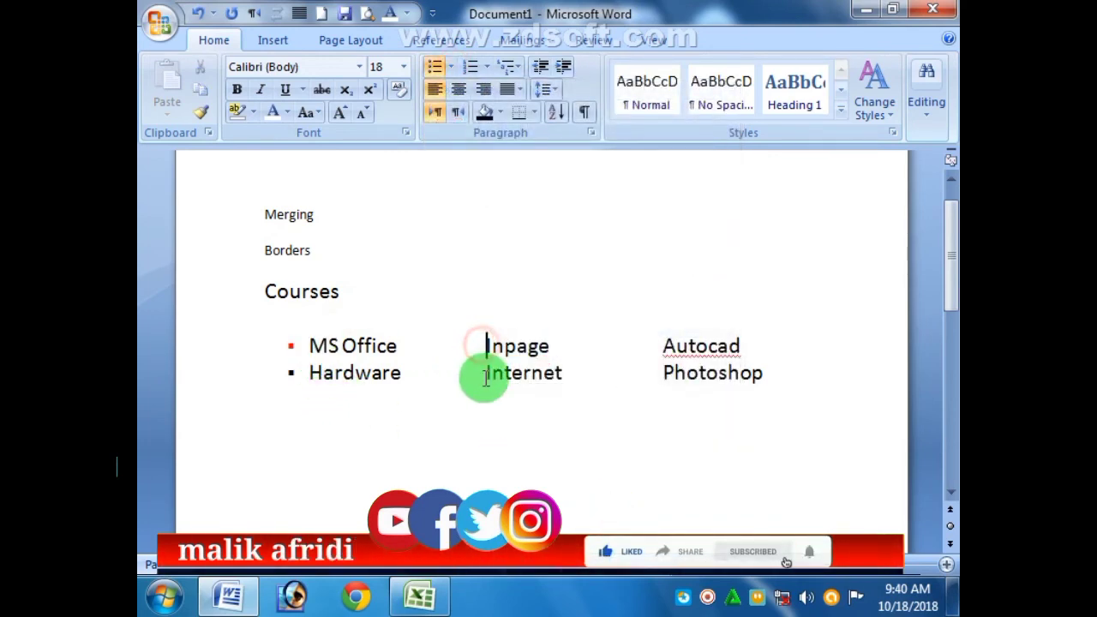
pyautogui.click(484, 376)
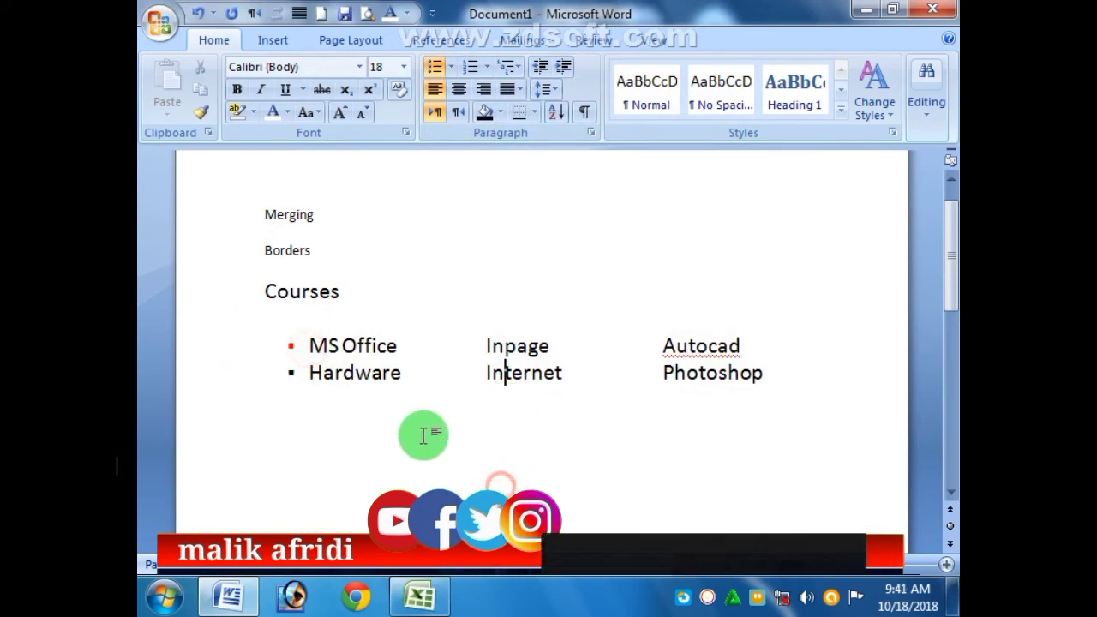
# - Remove the bullets and their indentation from the MS Office and Hardware rows
pyautogui.click(294, 345)
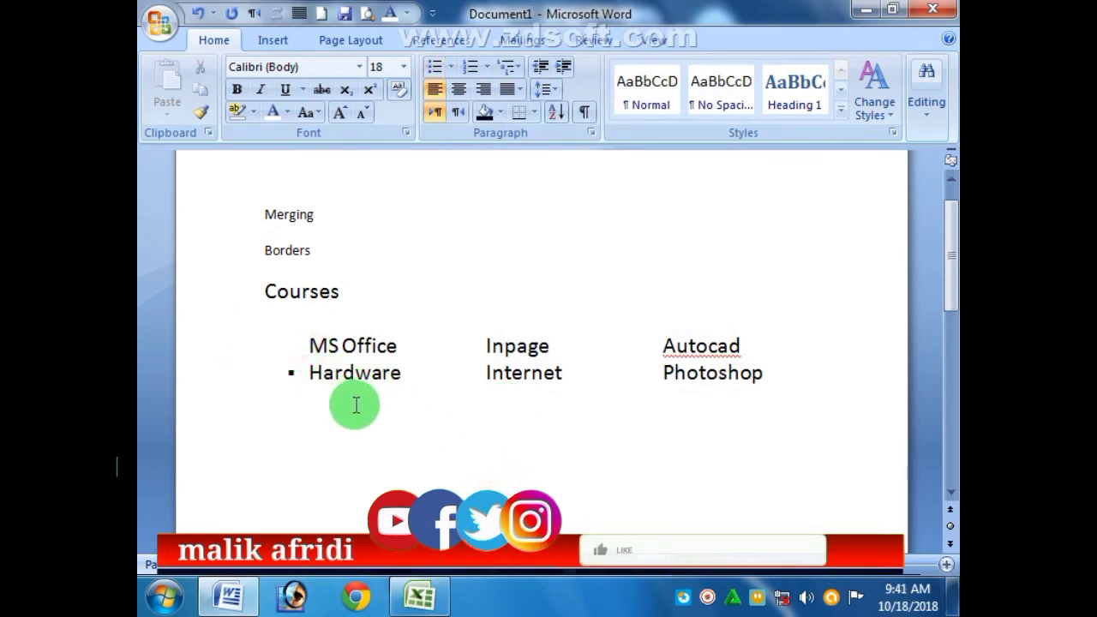
pyautogui.press('BackSpace')
pyautogui.click(296, 370)
pyautogui.press('BackSpace')
pyautogui.press('BackSpace')
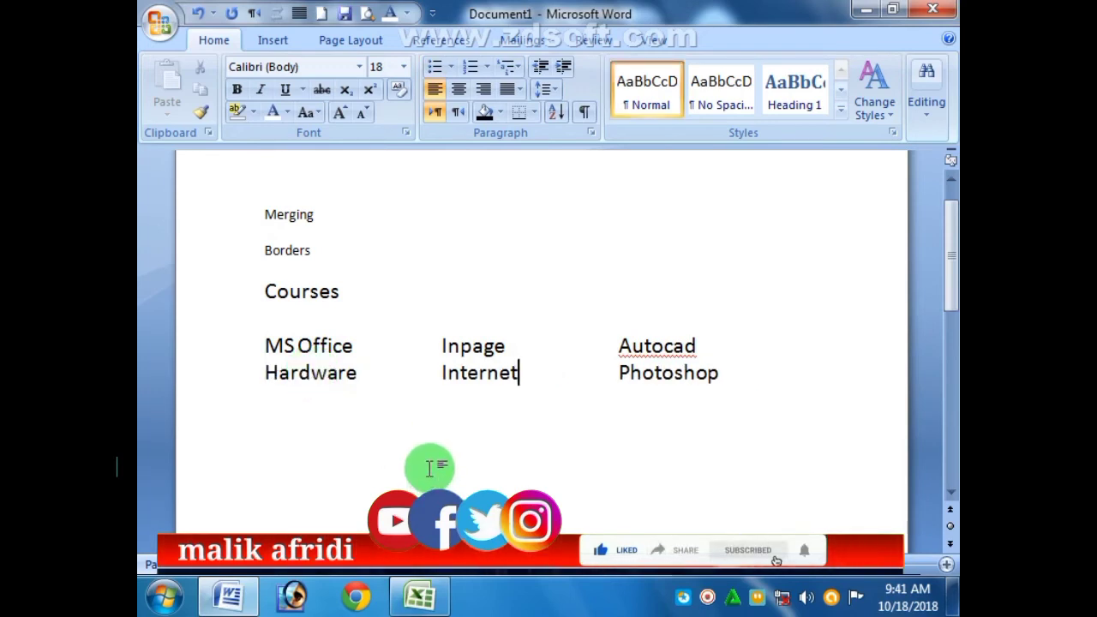
# - Insert a table with three columns and two rows below the course rows, leaving a blank line between
pyautogui.click(739, 395)
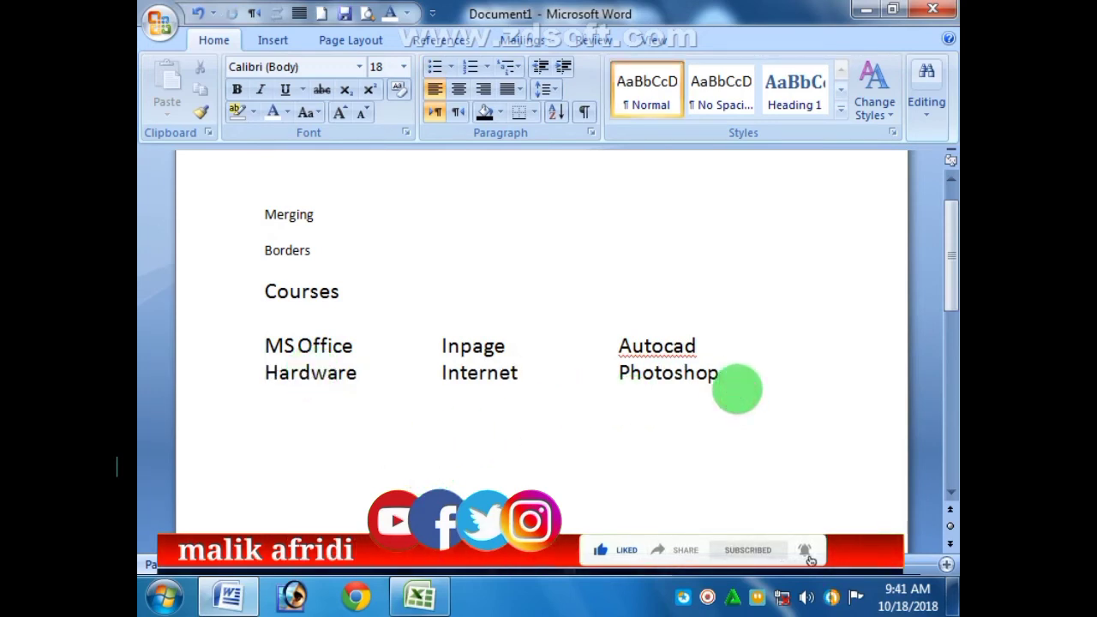
pyautogui.press('Return')
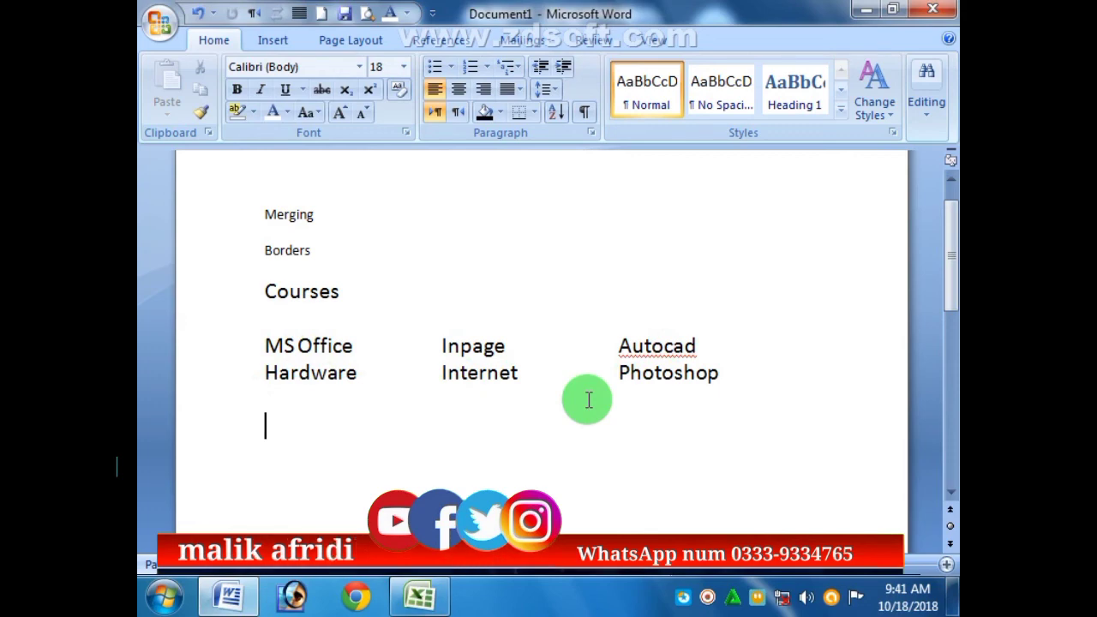
pyautogui.click(271, 39)
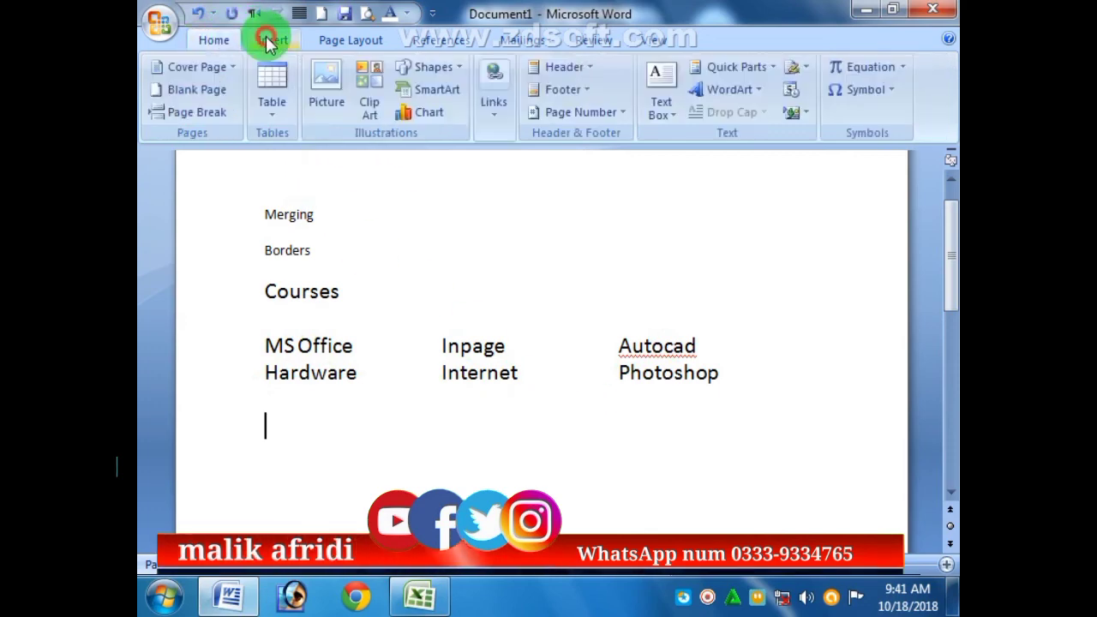
pyautogui.click(269, 126)
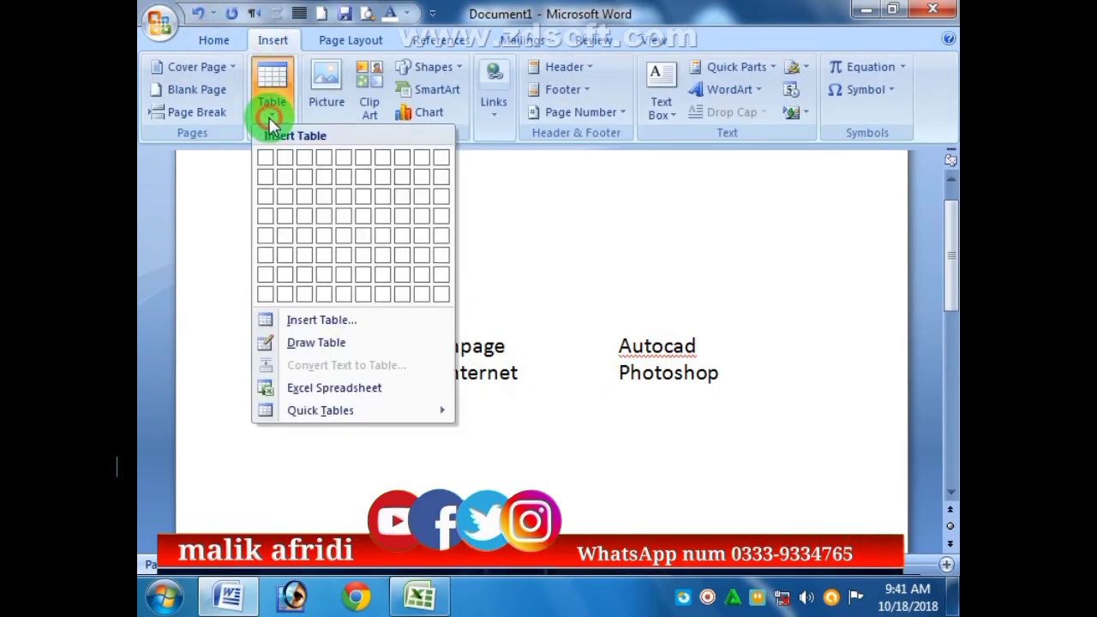
pyautogui.click(307, 178)
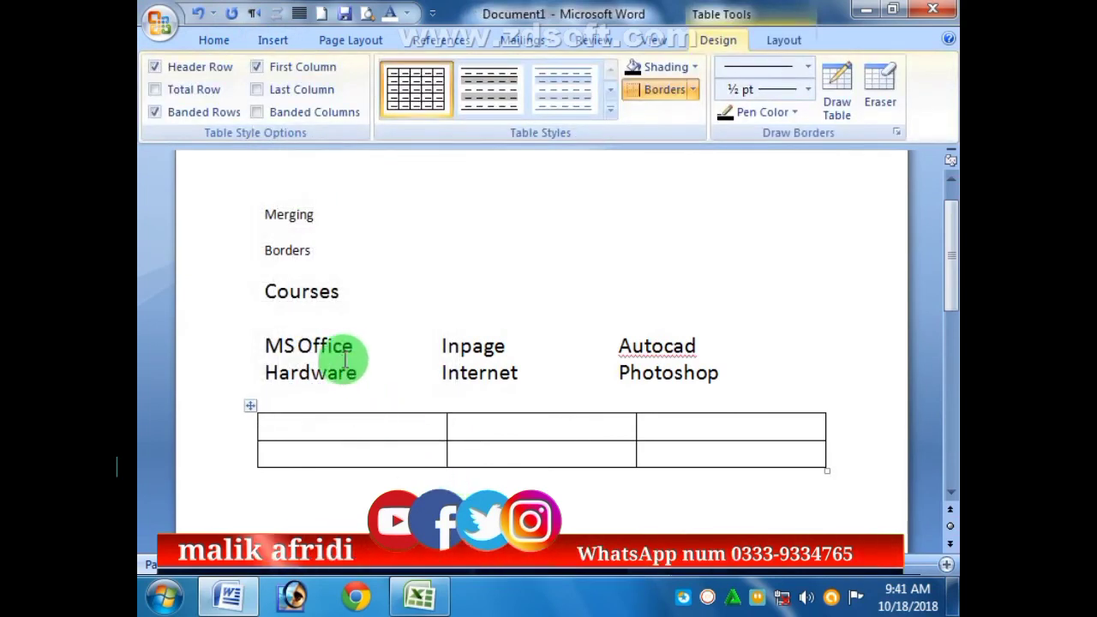
# - Move MS Office and Hardware into the table's first column, and Inpage and Internet into its second column
pyautogui.moveTo(353, 352); pyautogui.dragTo(306, 420)
pyautogui.moveTo(356, 373); pyautogui.dragTo(287, 455)
pyautogui.moveTo(416, 347); pyautogui.dragTo(495, 433)
pyautogui.moveTo(431, 375); pyautogui.dragTo(467, 452)
# - Move Autocad and Photoshop into the table's third column and move the table up to just below the Courses heading
pyautogui.moveTo(564, 346); pyautogui.dragTo(504, 359)
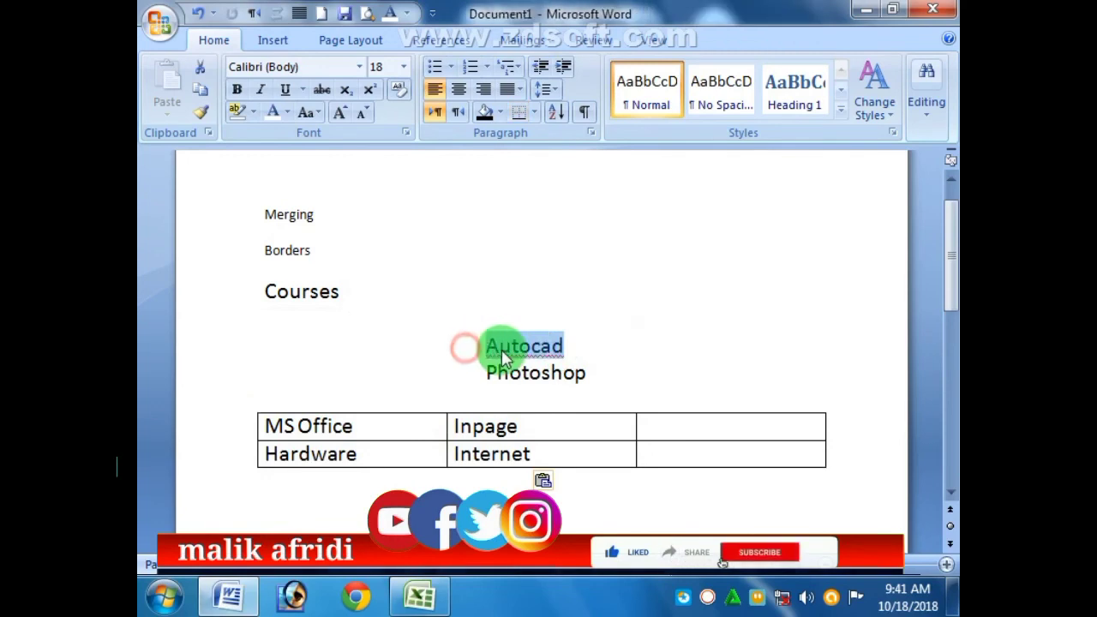
pyautogui.moveTo(654, 411); pyautogui.dragTo(658, 426)
pyautogui.moveTo(586, 373); pyautogui.dragTo(652, 448)
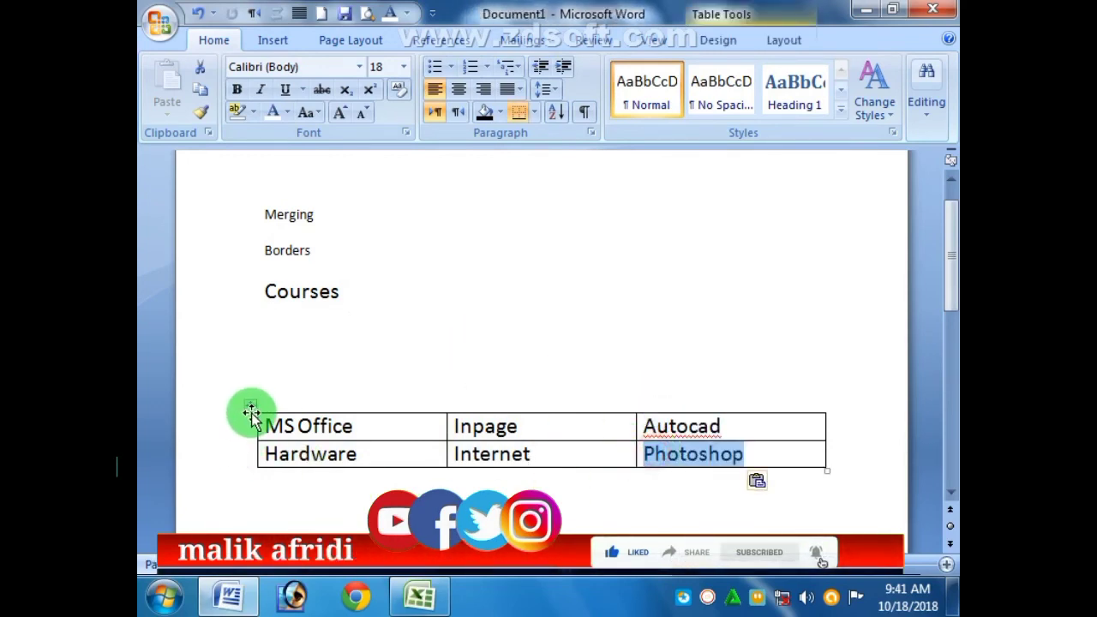
pyautogui.click(251, 411)
pyautogui.moveTo(249, 406); pyautogui.dragTo(250, 334)
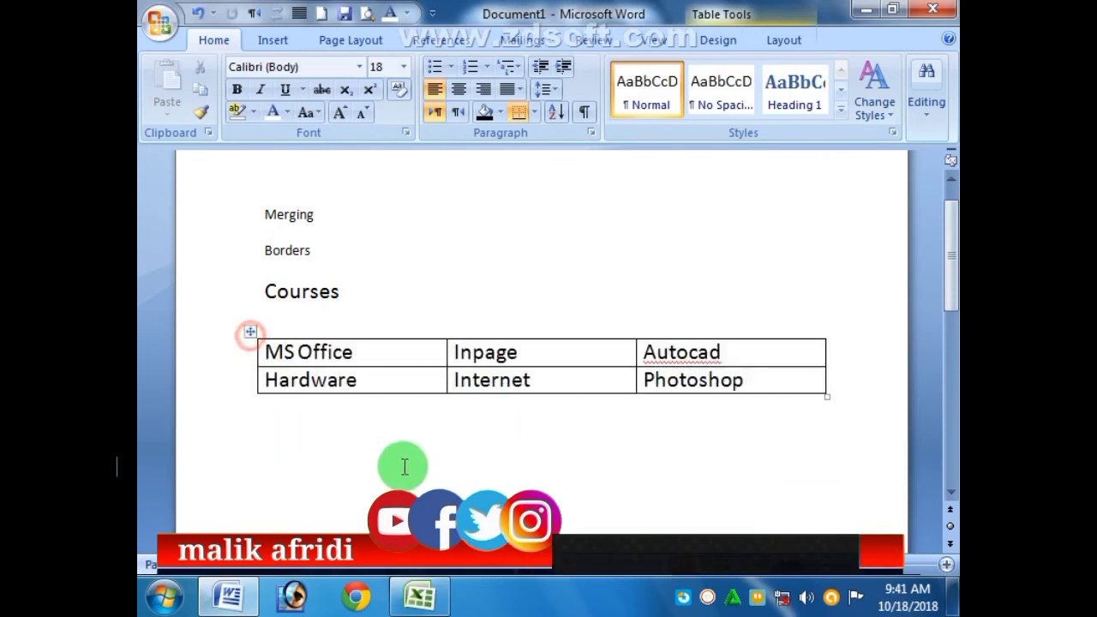